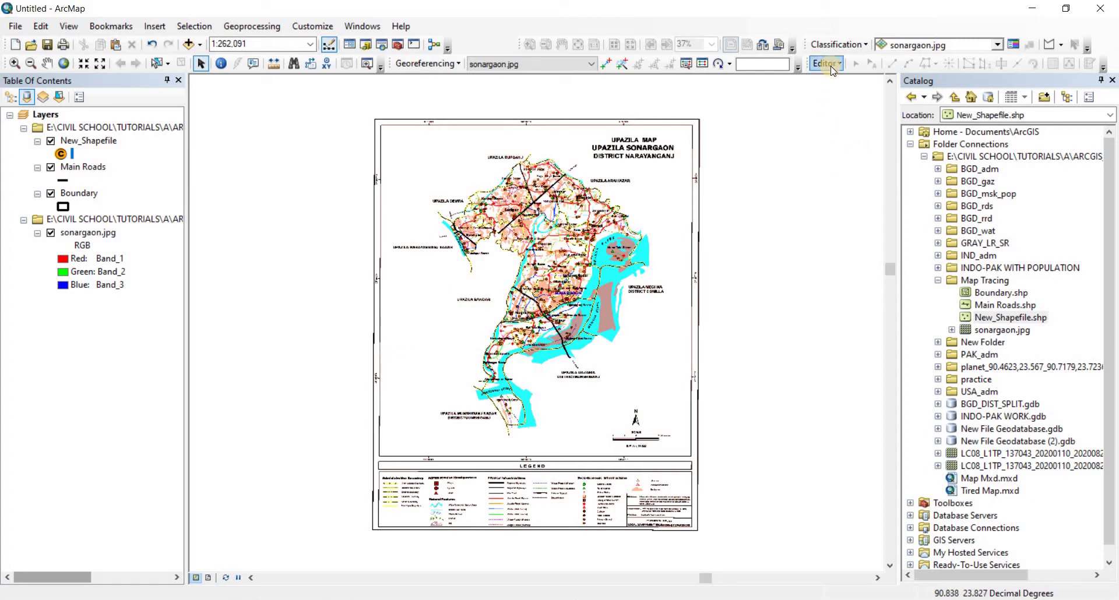
- Start an edit session for the map's shapefile layers
click(322, 30)
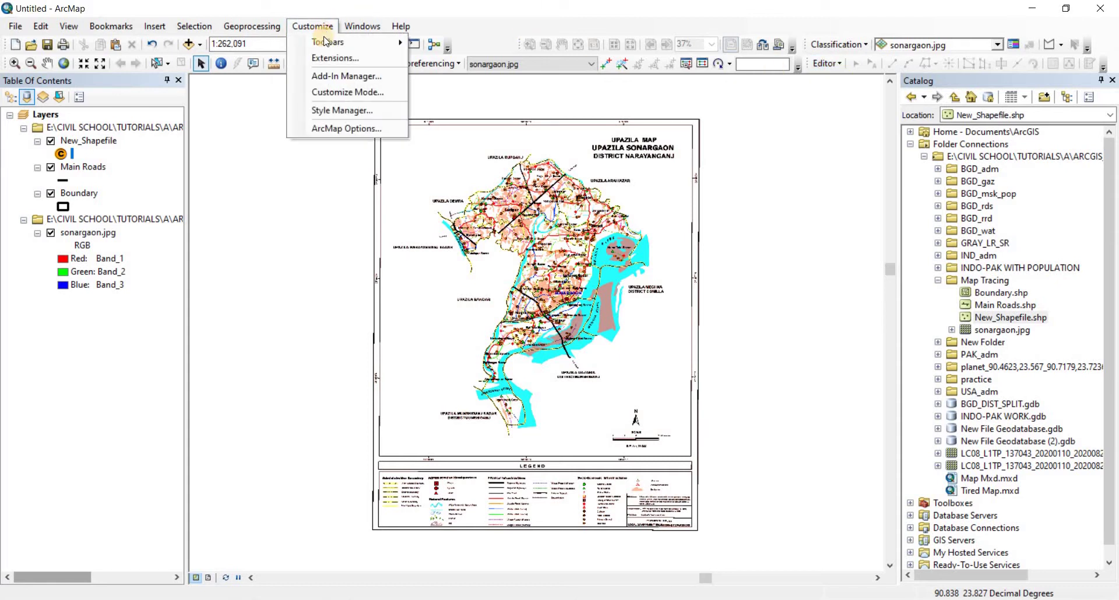
mouse_move(325, 42)
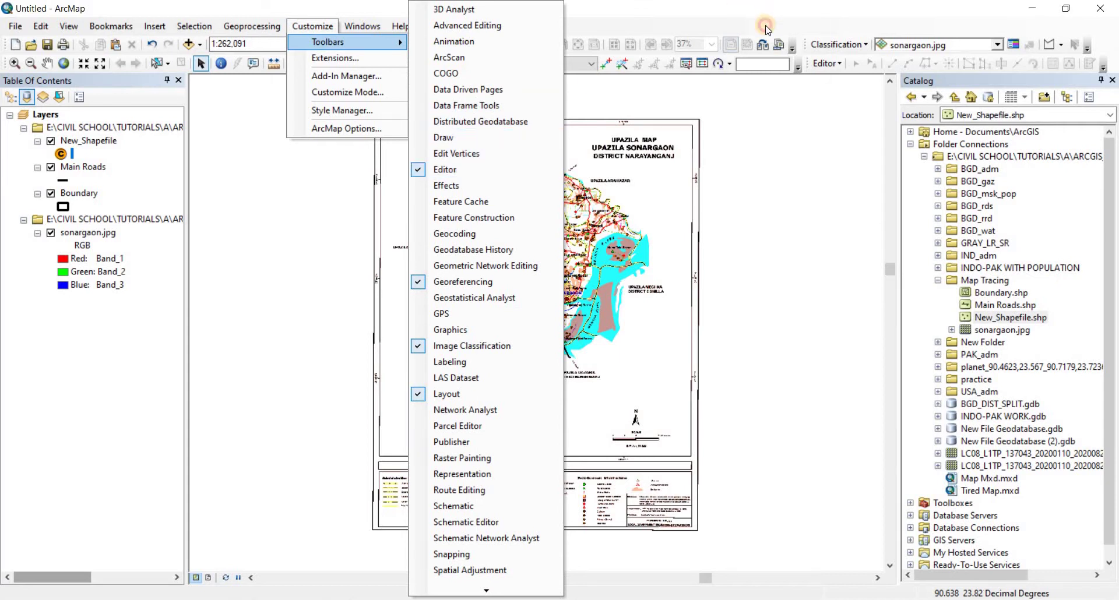
click(834, 64)
click(838, 64)
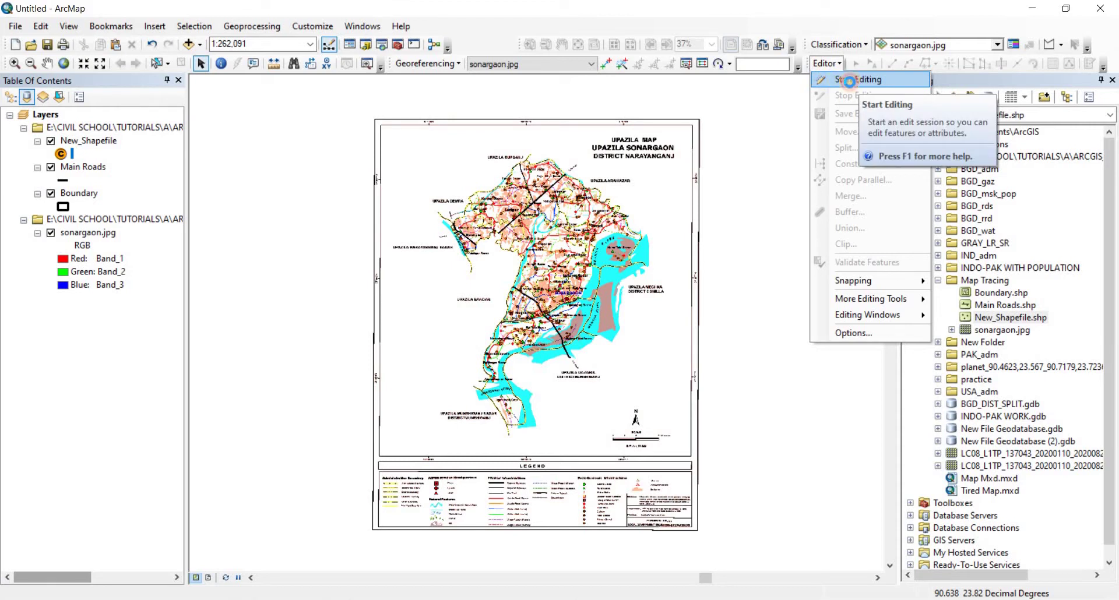
click(837, 113)
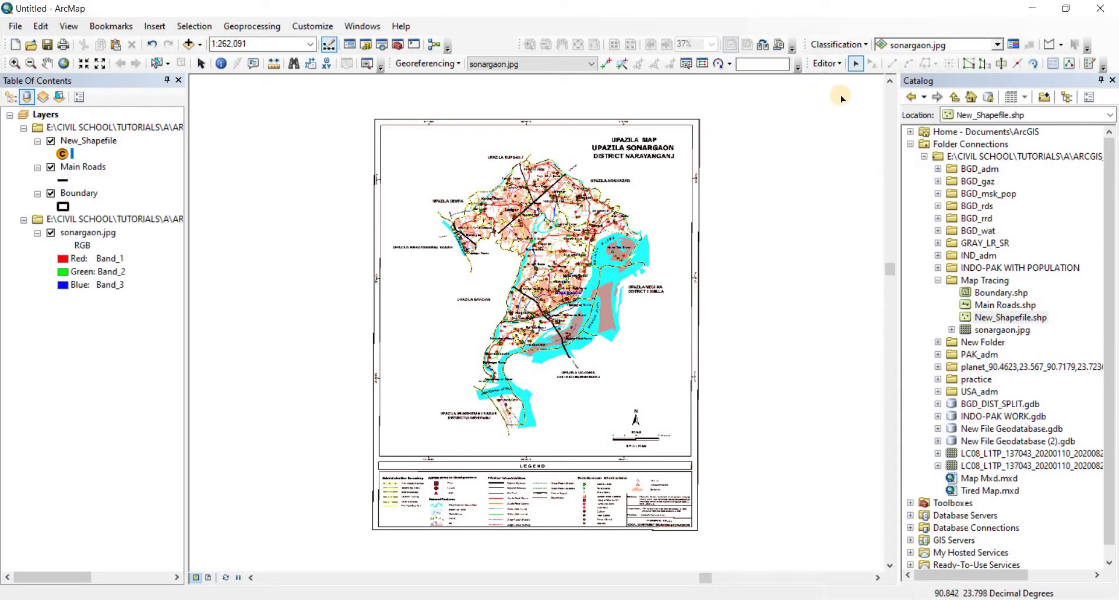
- Open the Create Features window to list the editable feature templates
click(827, 63)
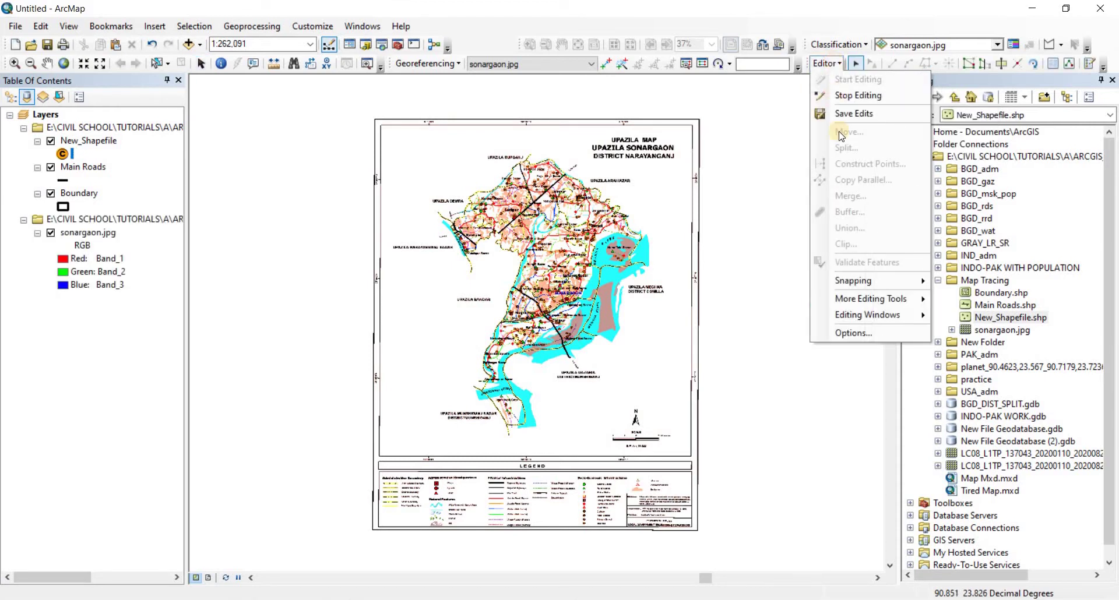
mouse_move(882, 300)
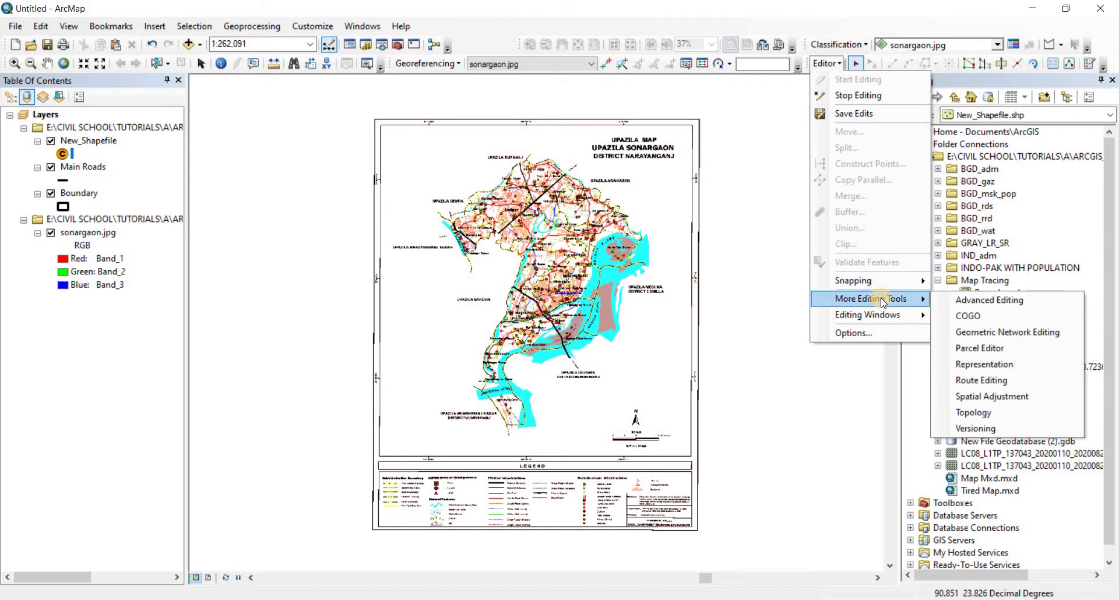
mouse_move(870, 320)
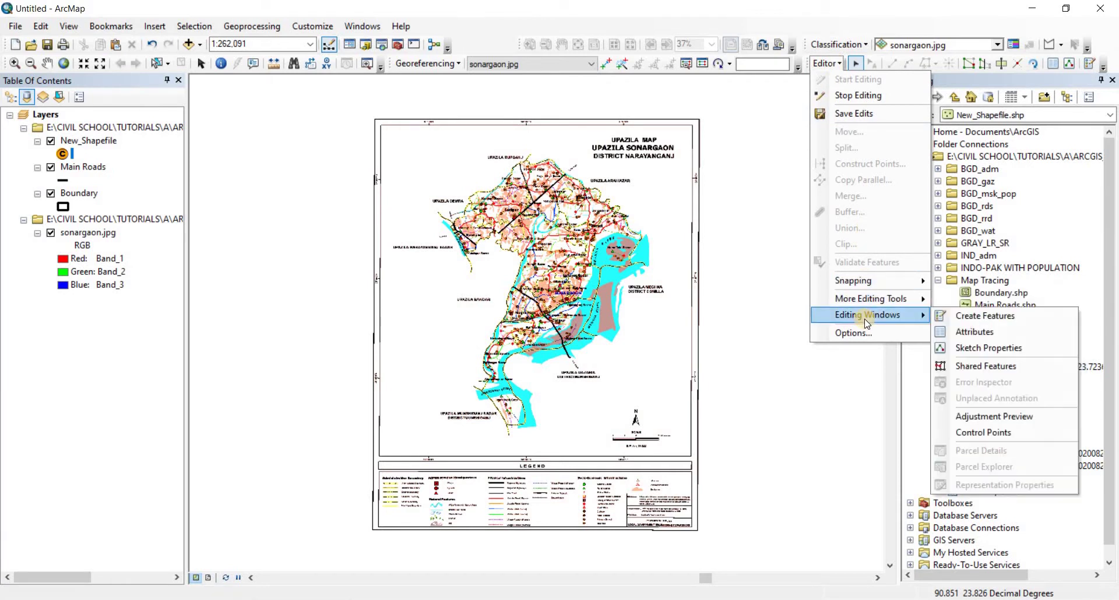
click(982, 319)
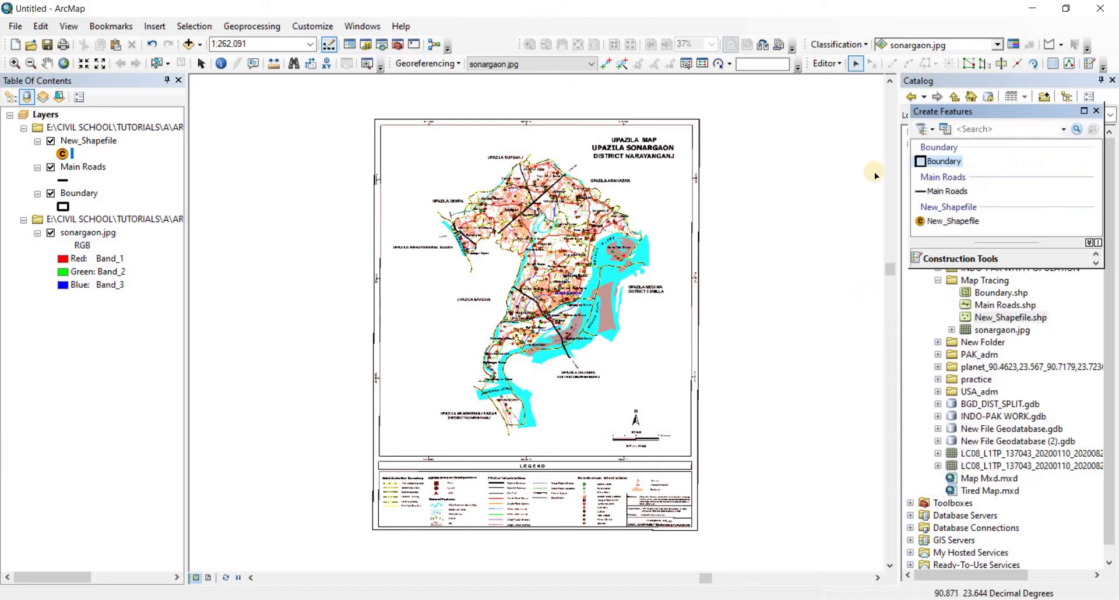
- Begin a new Boundary polygon at the southeast corner and trace the upazila's southern edge westward to the junction below Char Hogla Bazar
click(945, 163)
click(942, 163)
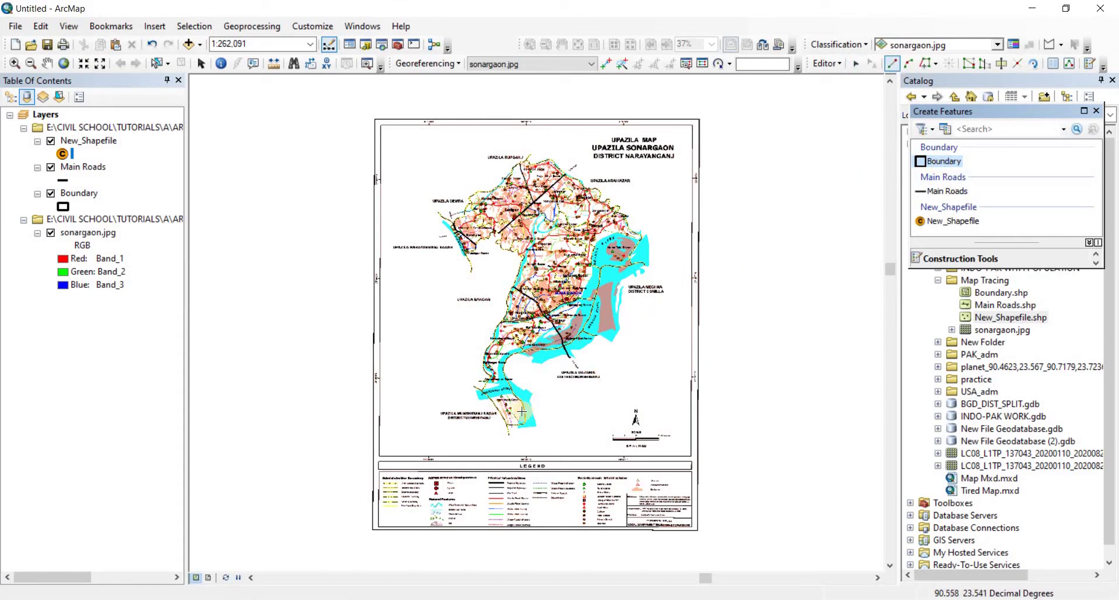
scroll(518, 407, up, 5)
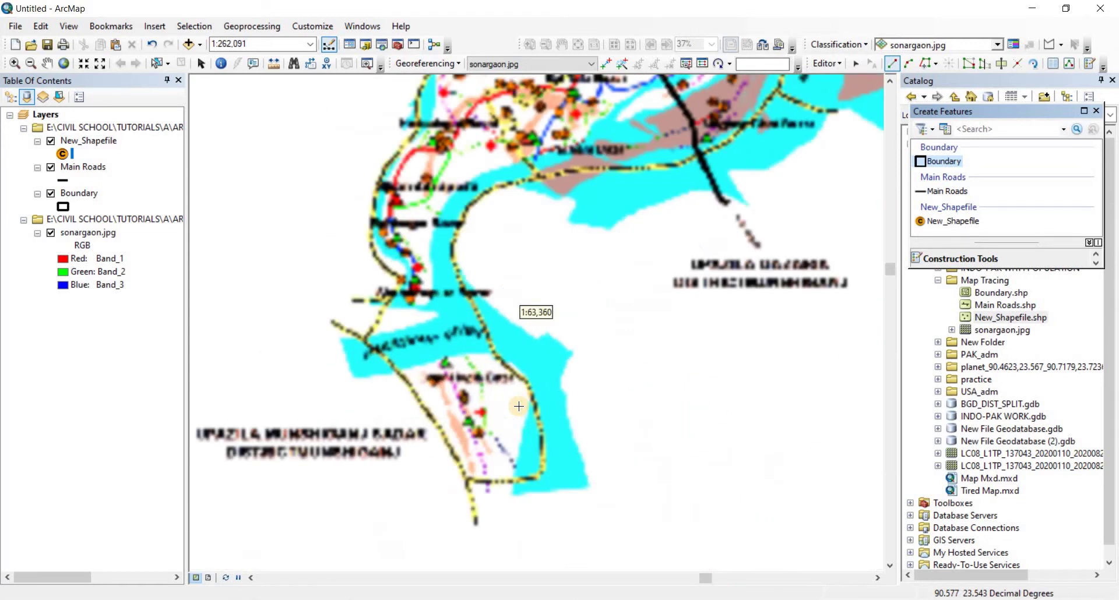
scroll(511, 454, up, 2)
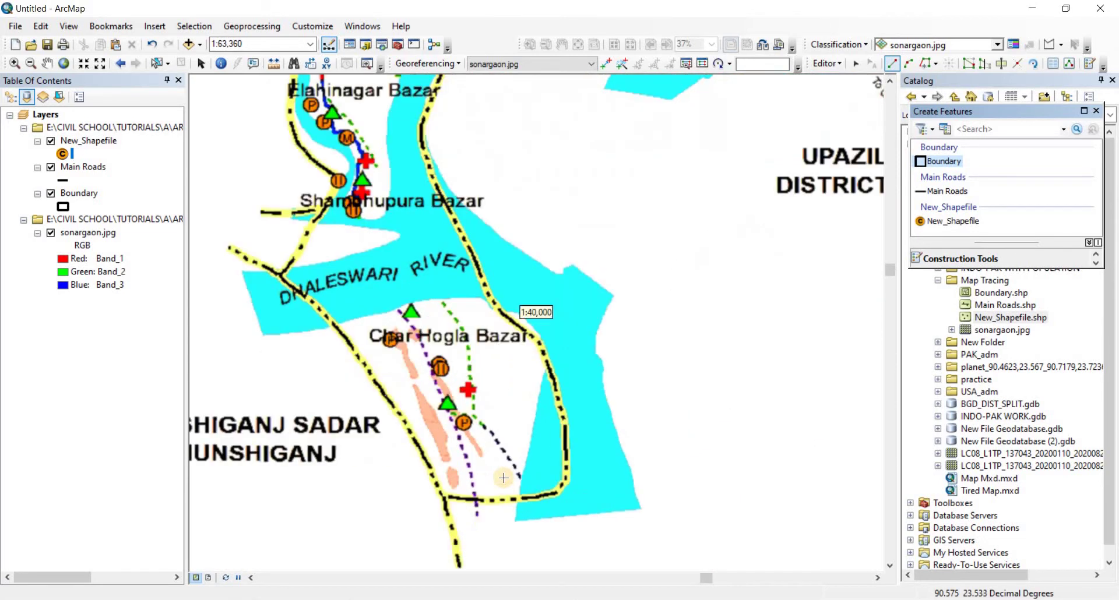
click(564, 478)
click(553, 496)
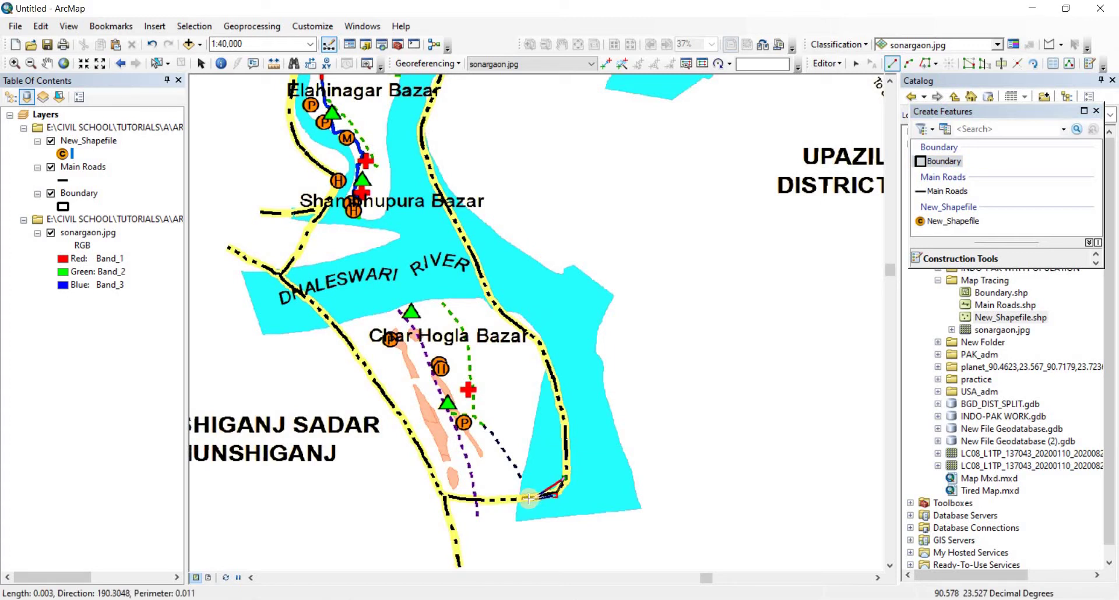
click(524, 499)
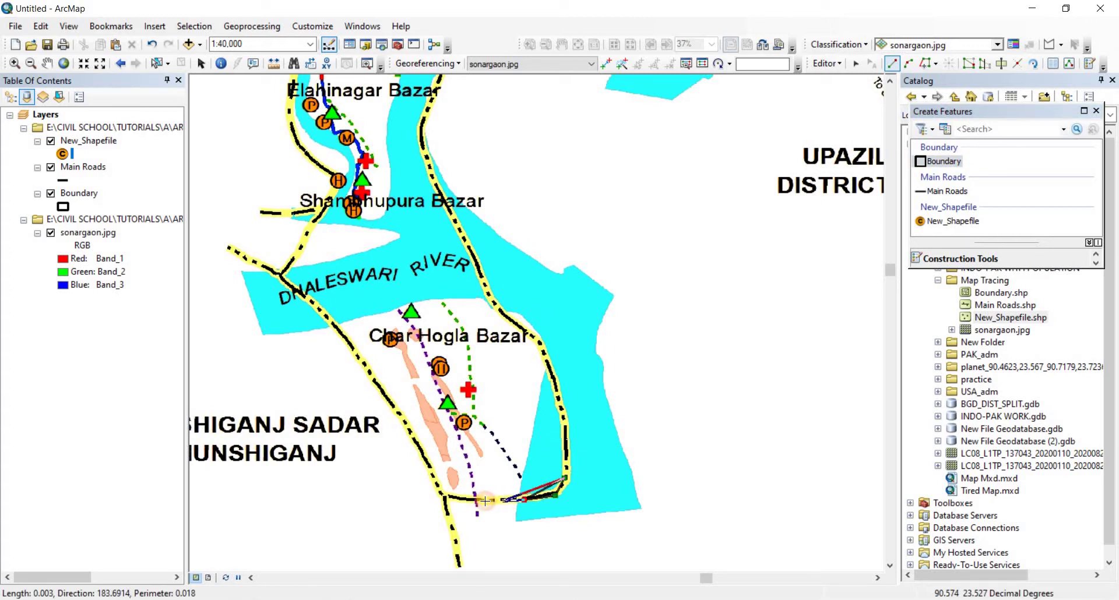
click(474, 501)
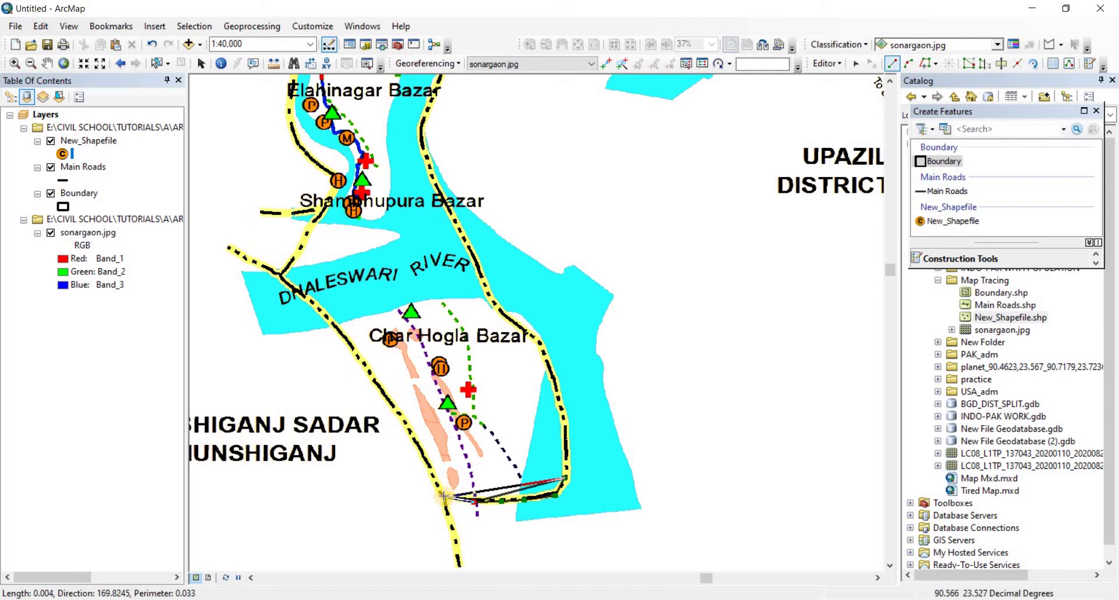
click(443, 496)
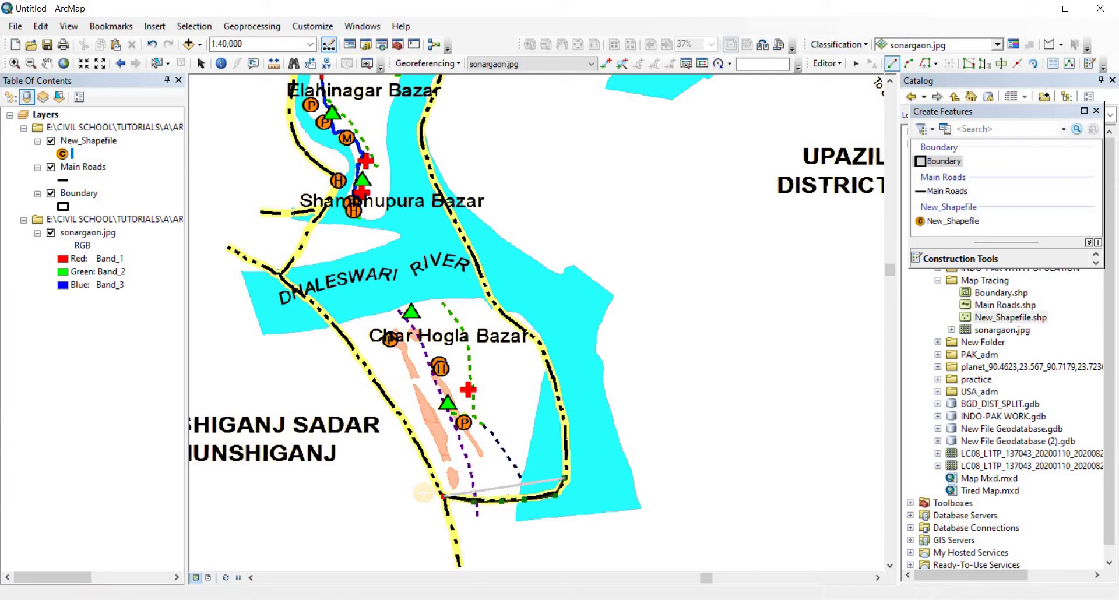
- Continue the Boundary polygon northwest along the border across the Dhaleswari River, turning up beside Shambhupura Bazar
click(412, 440)
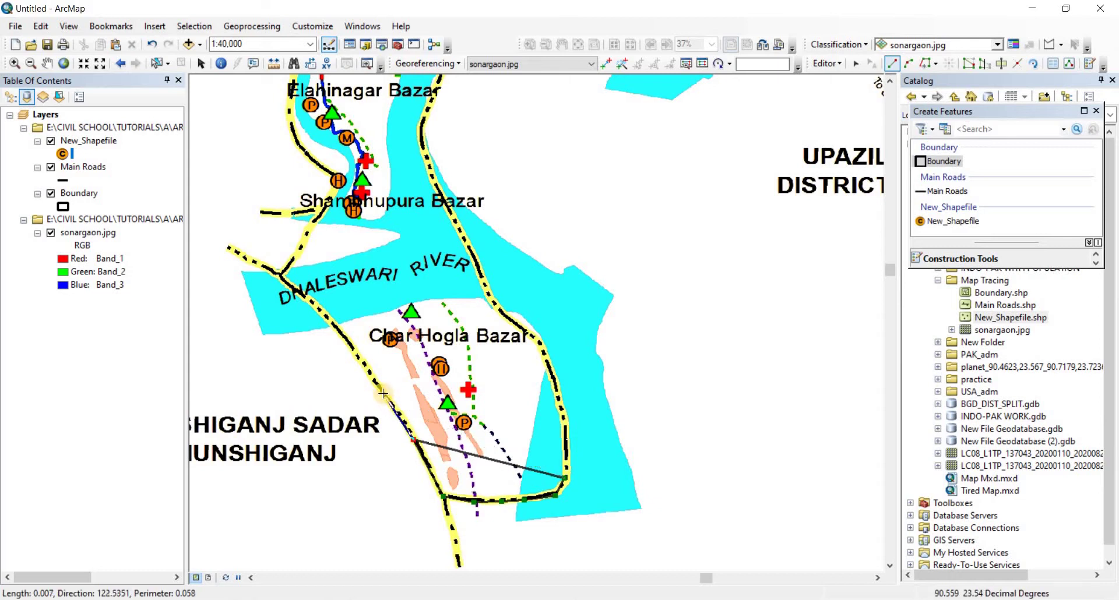
click(383, 394)
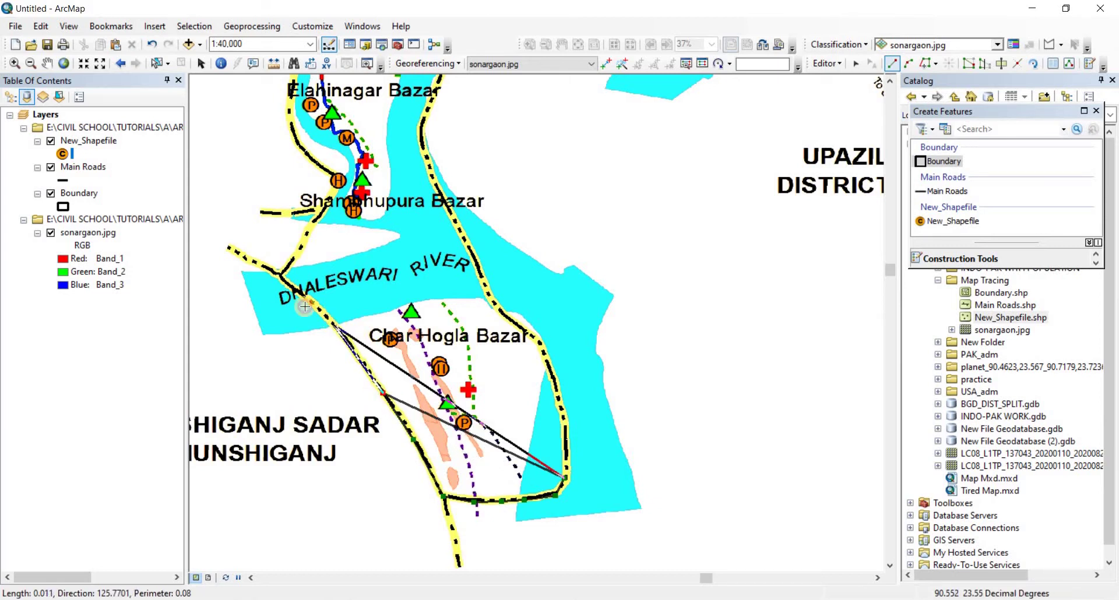
click(278, 272)
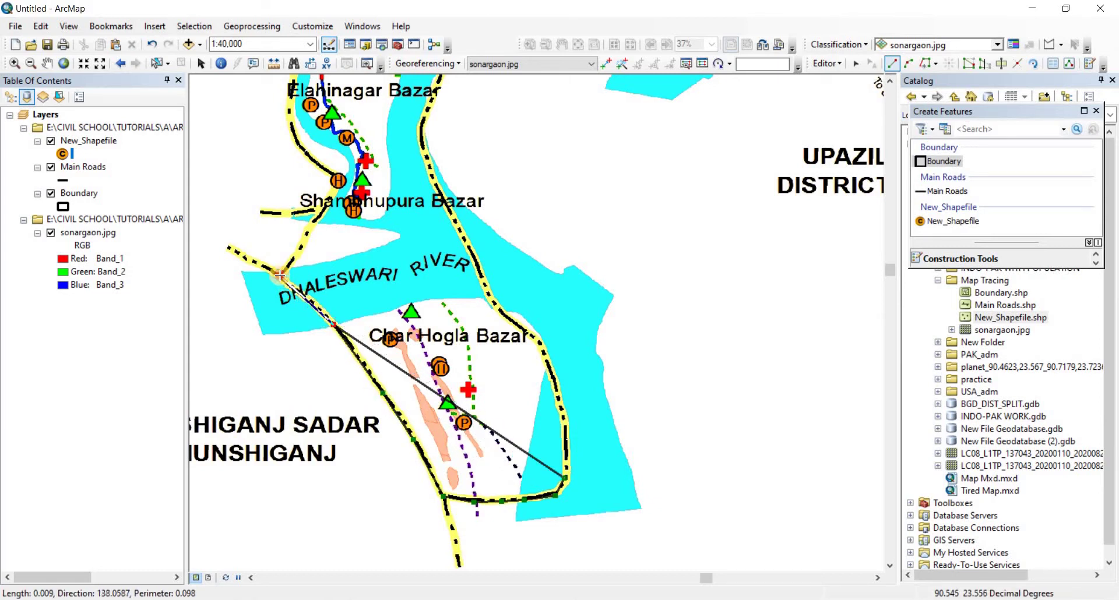
click(338, 181)
- Trace the western border beside Upazila Bandar northward from Shambhupura Bazar past Mogra Para
scroll(396, 209, down, 1)
scroll(396, 208, up, 6)
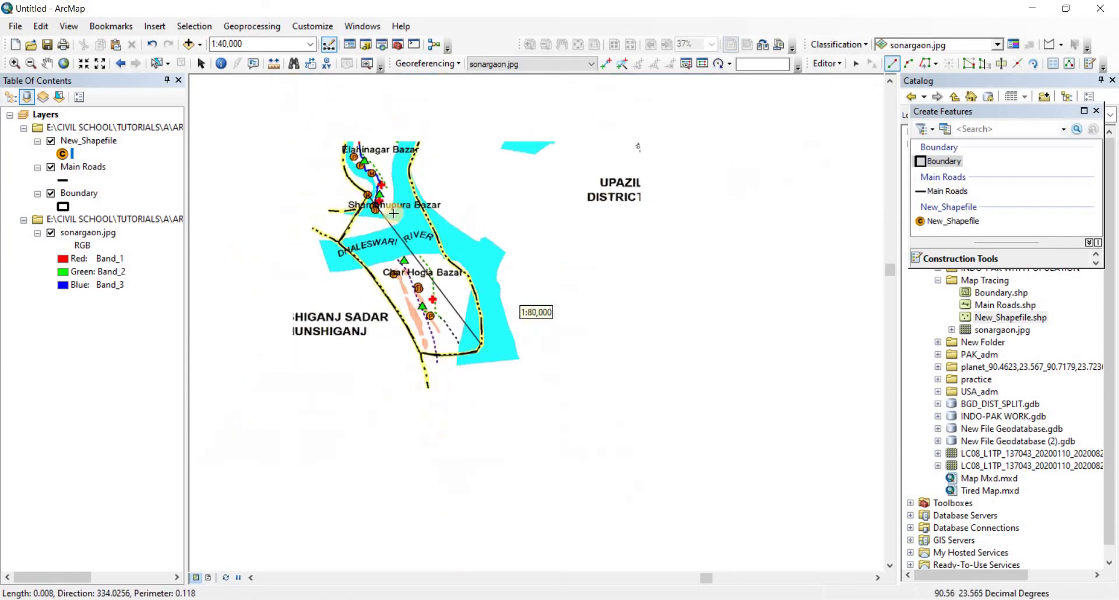
drag(345, 306, 347, 353)
click(363, 419)
click(371, 390)
click(385, 371)
click(395, 362)
click(409, 304)
click(418, 282)
click(425, 261)
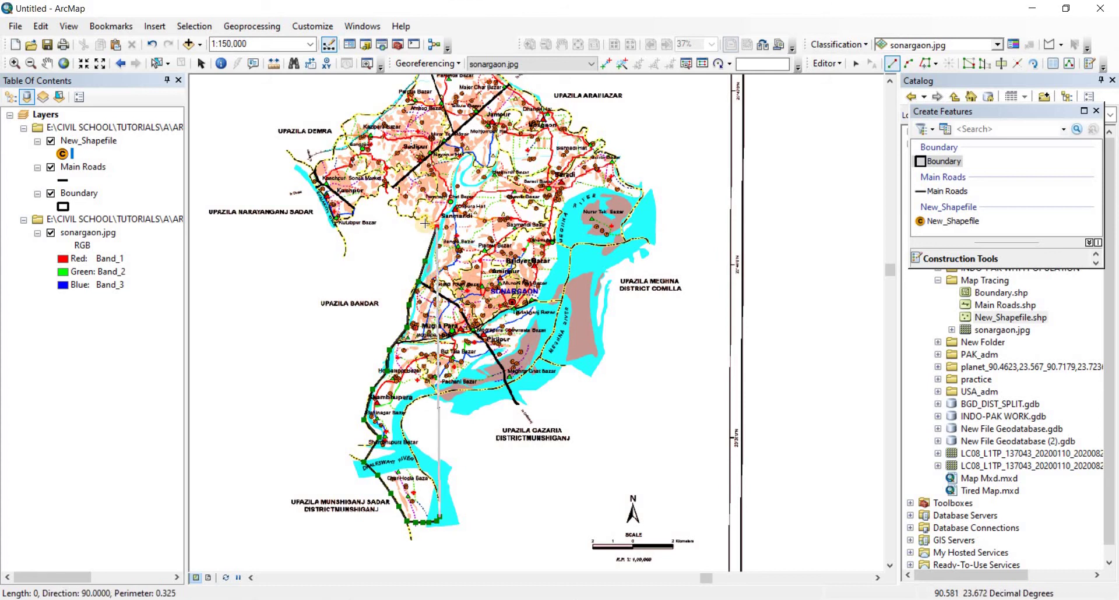
- Trace the irregular border section north of Upazila Bandar, from near Sanmandi northwest towards the western arm
click(417, 220)
click(416, 220)
click(411, 215)
click(397, 216)
click(390, 203)
click(391, 184)
click(380, 186)
click(376, 195)
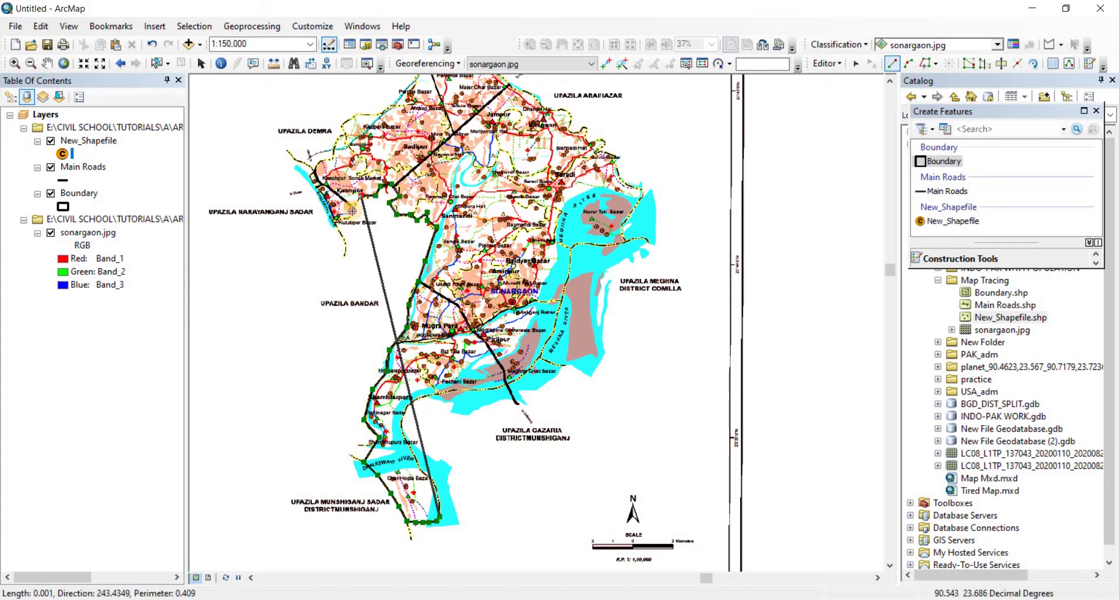
- Trace the Boundary polygon around the western tip beside Upazila Narayanganj Sadar and northeast along the Upazila Demra side
click(353, 211)
click(334, 209)
click(323, 194)
click(310, 179)
click(319, 162)
click(326, 154)
click(335, 144)
click(343, 133)
click(347, 119)
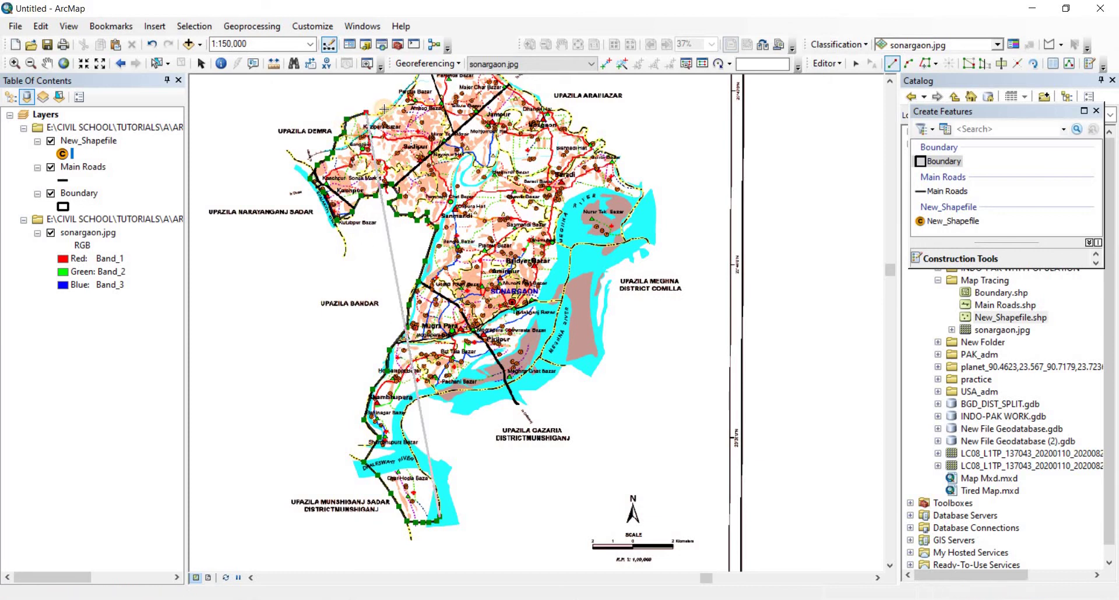
- Extend the Boundary polygon northeast from the Upazila Demra side to the northern border at Upazila Rupganj
click(385, 108)
click(409, 99)
click(414, 78)
drag(392, 83, 353, 212)
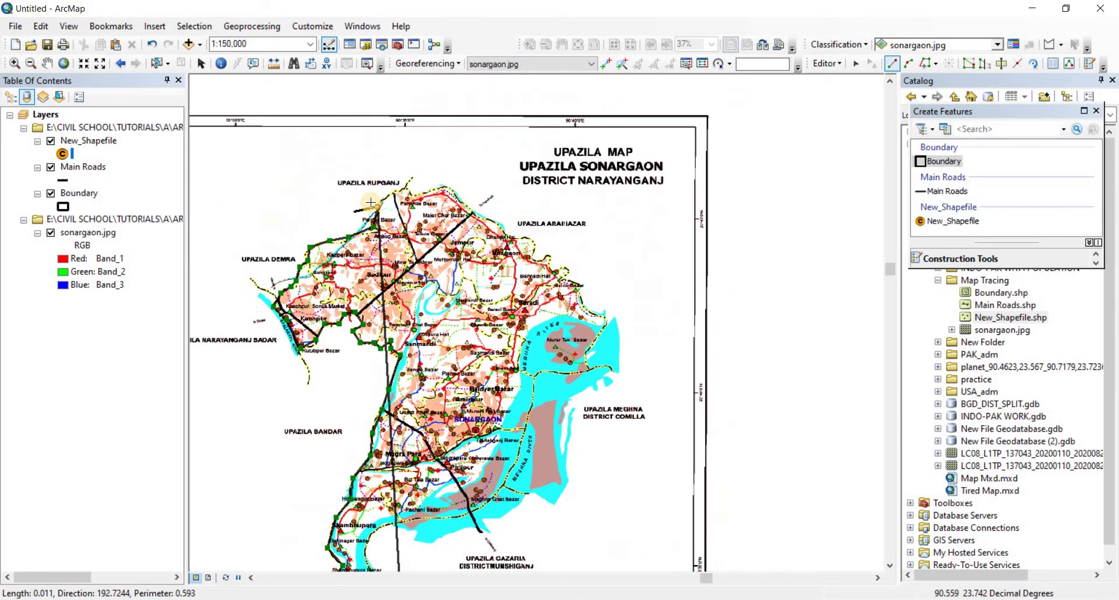
click(389, 196)
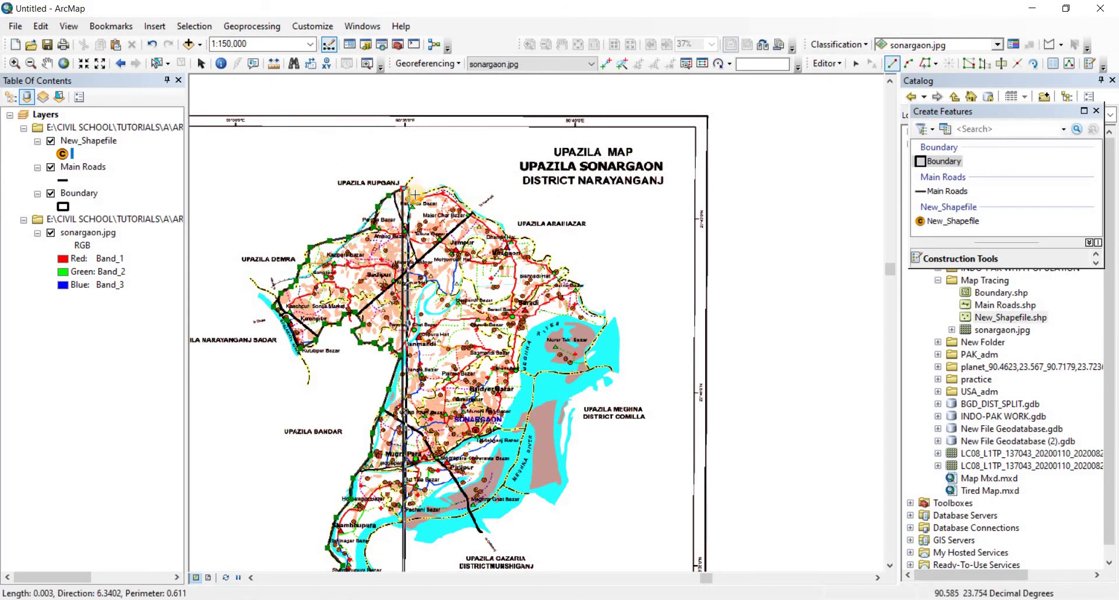
- Trace the northern border from Upazila Rupganj over the northern tip and southeast along Upazila Araihazar
click(448, 185)
click(449, 187)
click(461, 200)
click(474, 210)
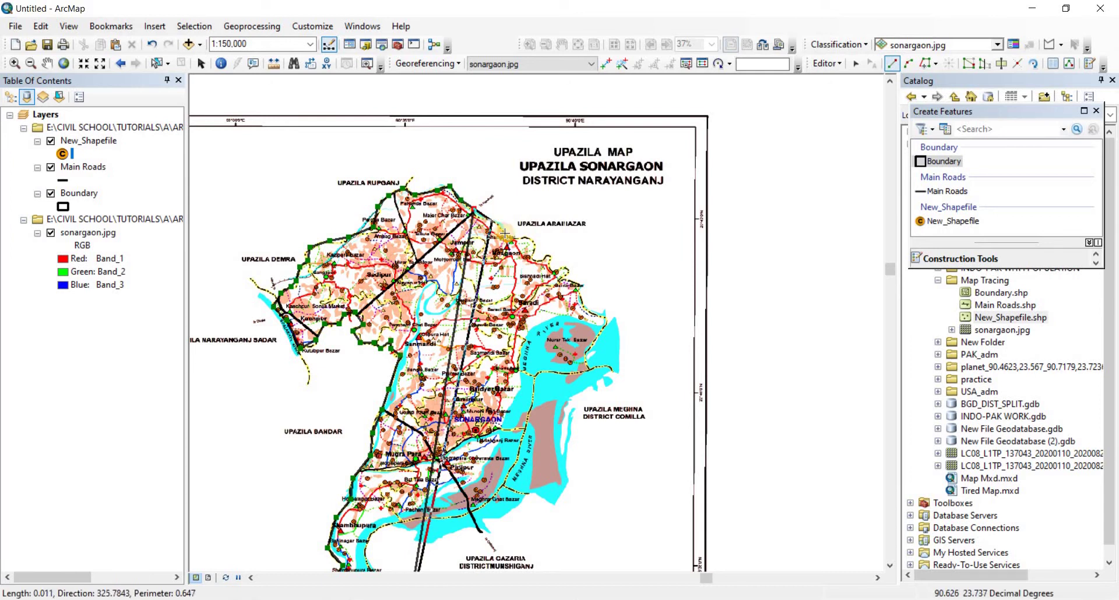
click(493, 222)
click(508, 234)
- Trace the rest of the northeastern border southeast to the upazila's easternmost corner at the Meghna River
click(526, 240)
click(536, 248)
click(546, 267)
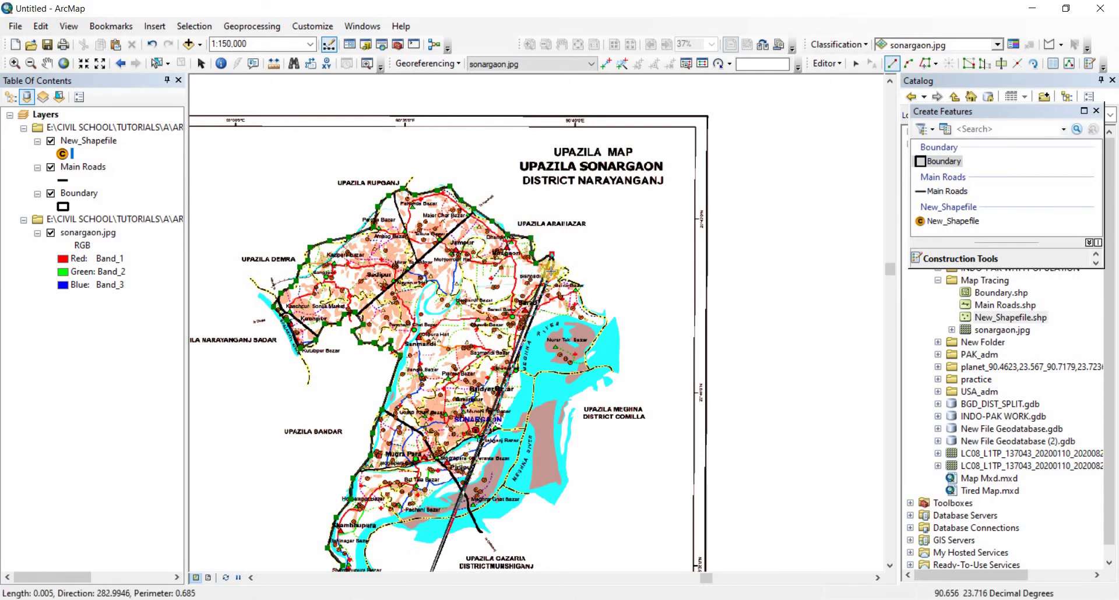
click(572, 274)
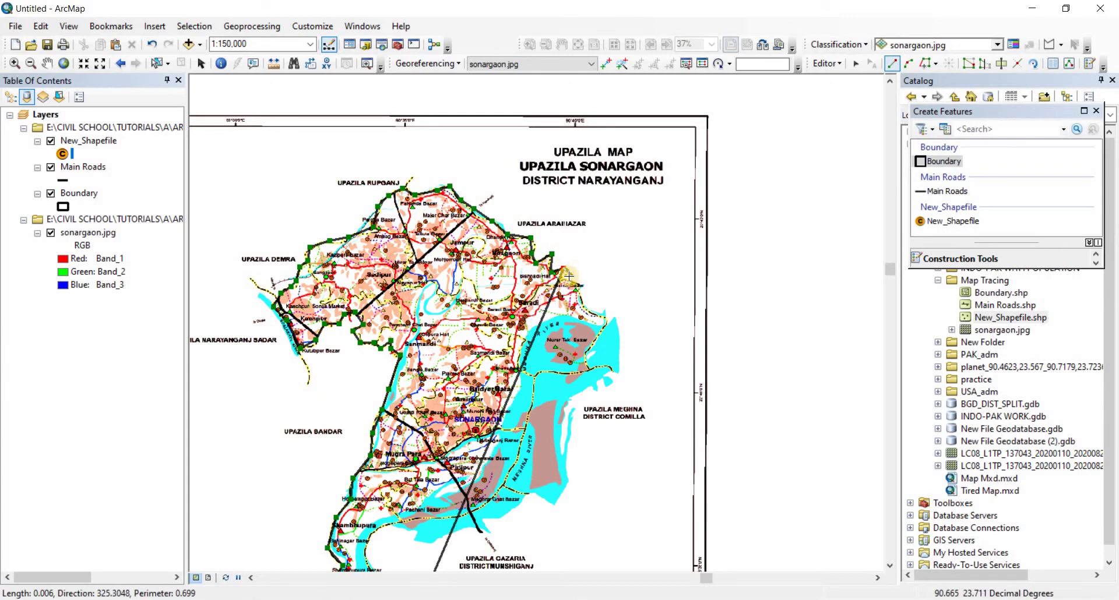
click(564, 292)
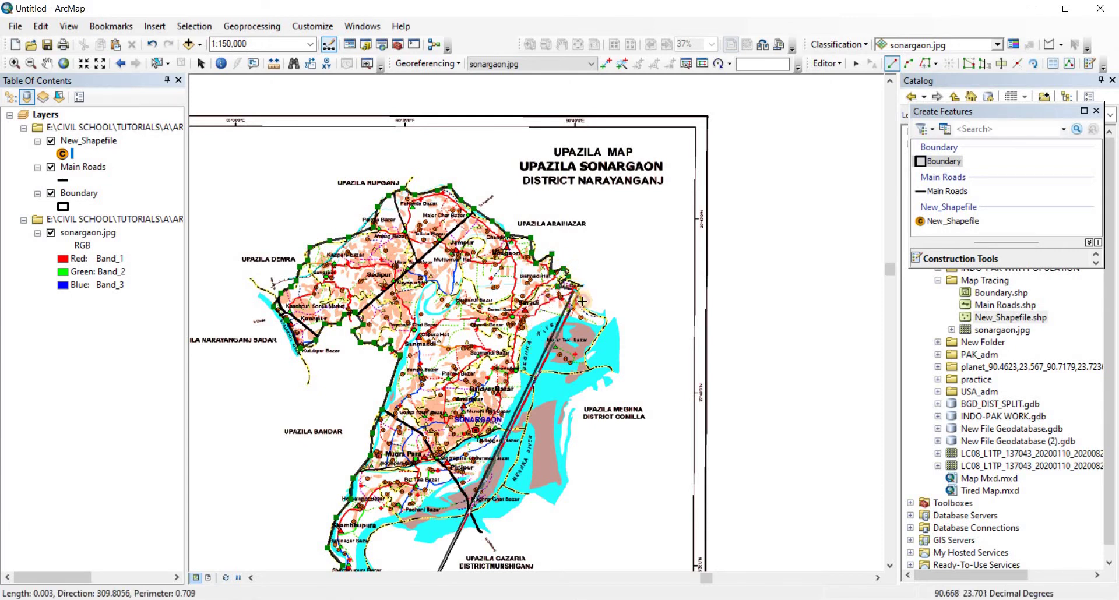
click(601, 317)
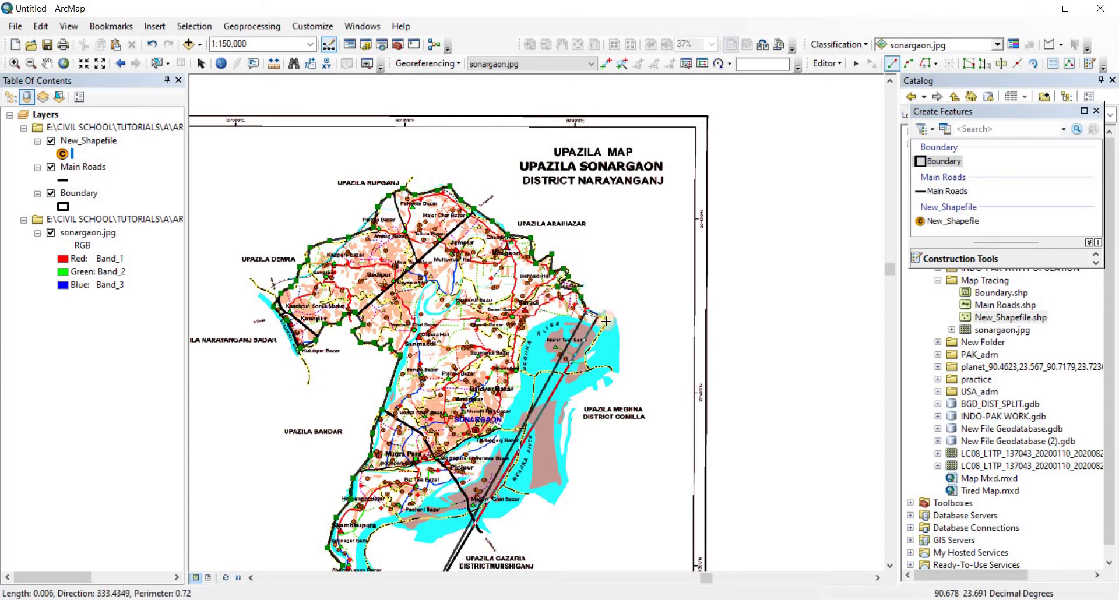
- Trace the border around the island at the eastern corner and southward down the Meghna River
click(588, 371)
click(567, 373)
click(552, 370)
click(537, 372)
click(532, 389)
click(531, 402)
click(527, 415)
click(522, 436)
click(518, 453)
click(510, 474)
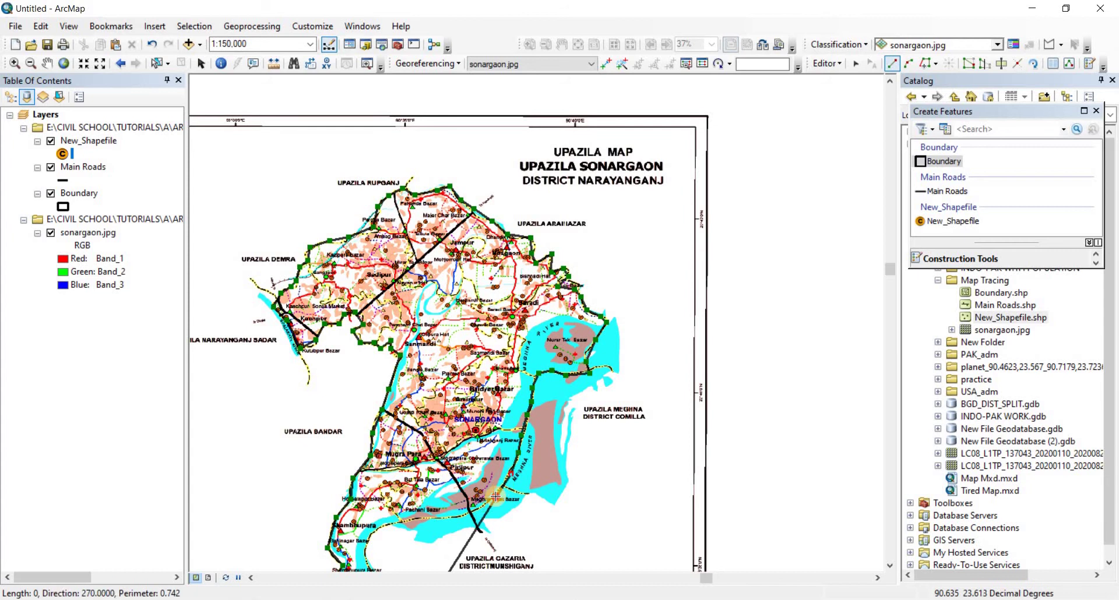
- Trace the southern border westward from the Meghna River past Pachani Bazar to the river bend near Shambhupura
click(467, 514)
drag(439, 495, 541, 264)
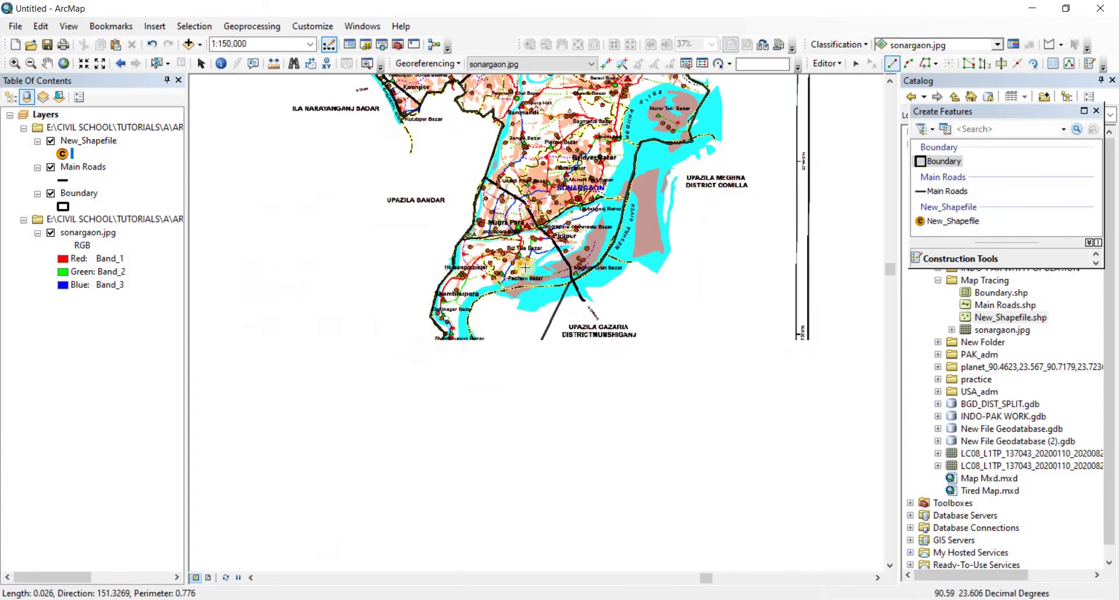
click(535, 286)
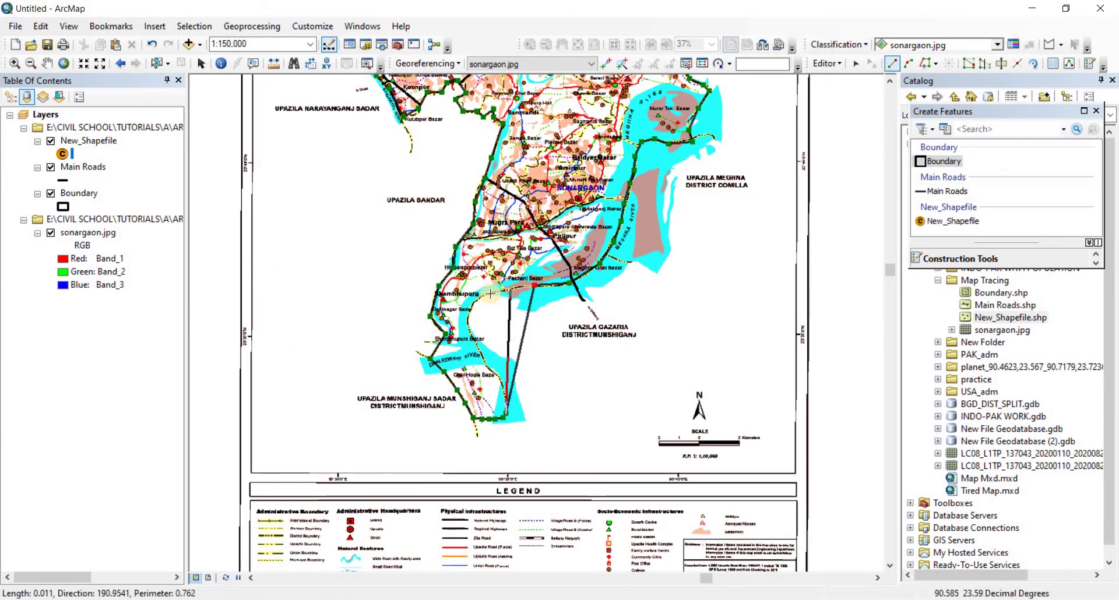
click(489, 293)
click(466, 312)
- Trace the last border stretch south past Char Hogla Bazar and finish the Boundary polygon at its starting corner
click(488, 371)
click(506, 406)
scroll(505, 418, up, 2)
scroll(498, 402, down, 6)
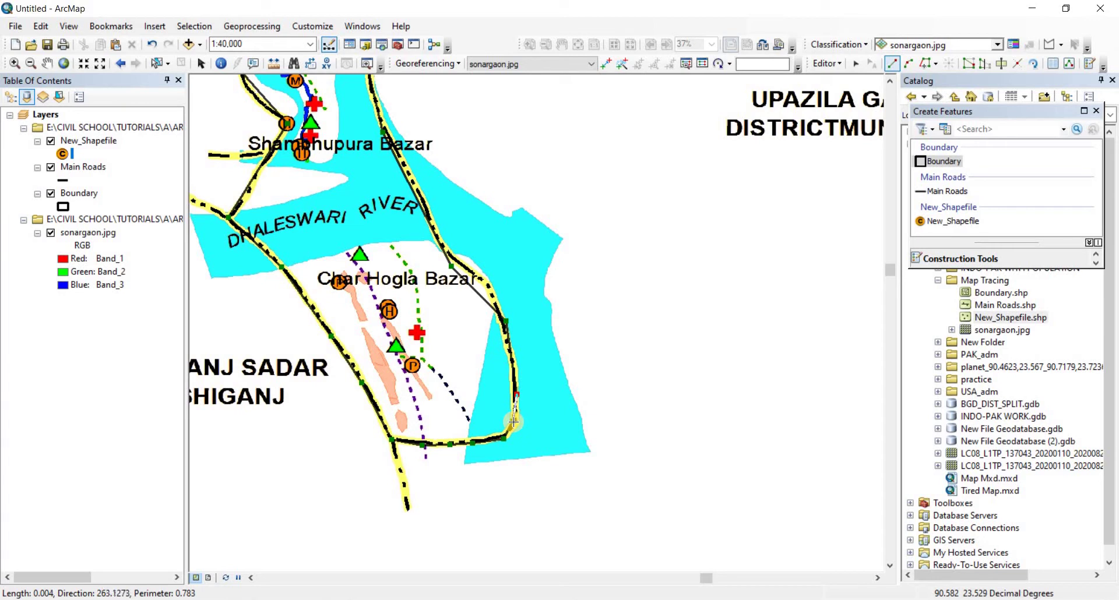
double_click(513, 420)
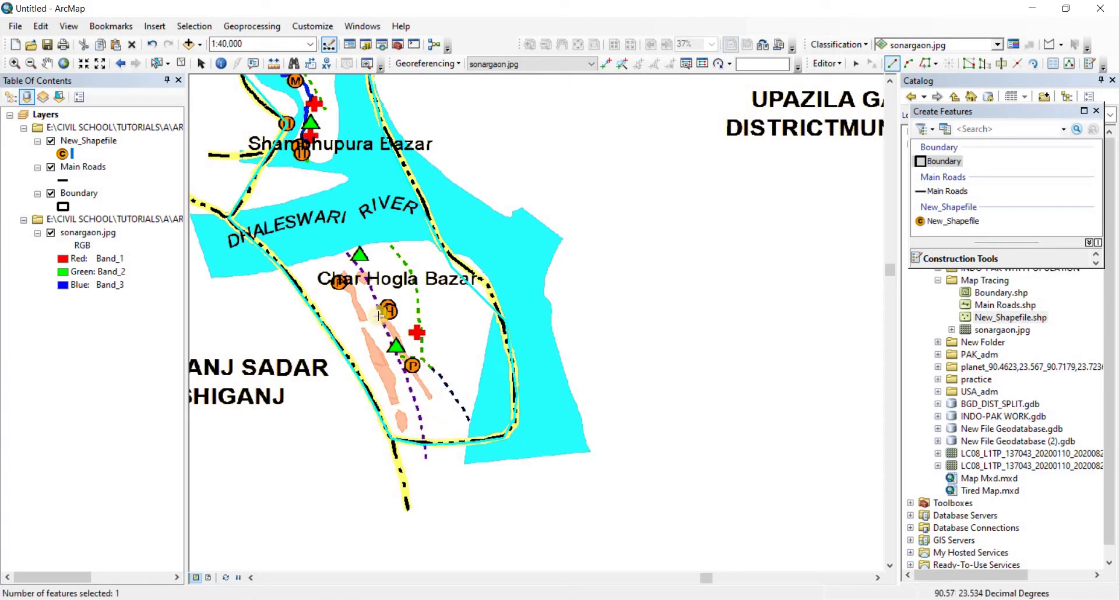
- Save the edits to the Boundary shapefile and stop the editing session
click(837, 62)
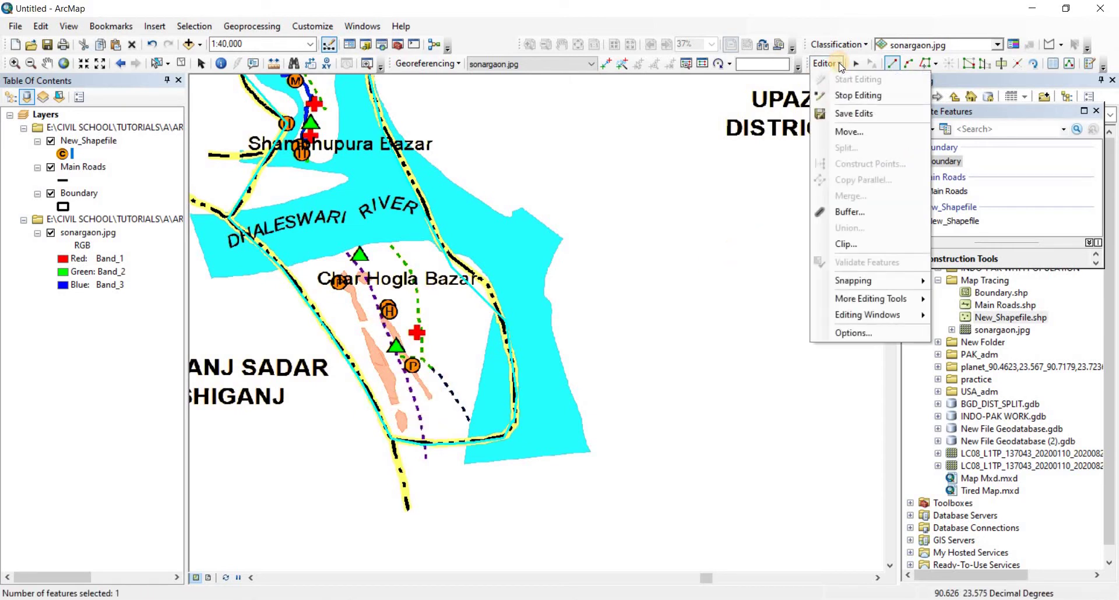
click(839, 113)
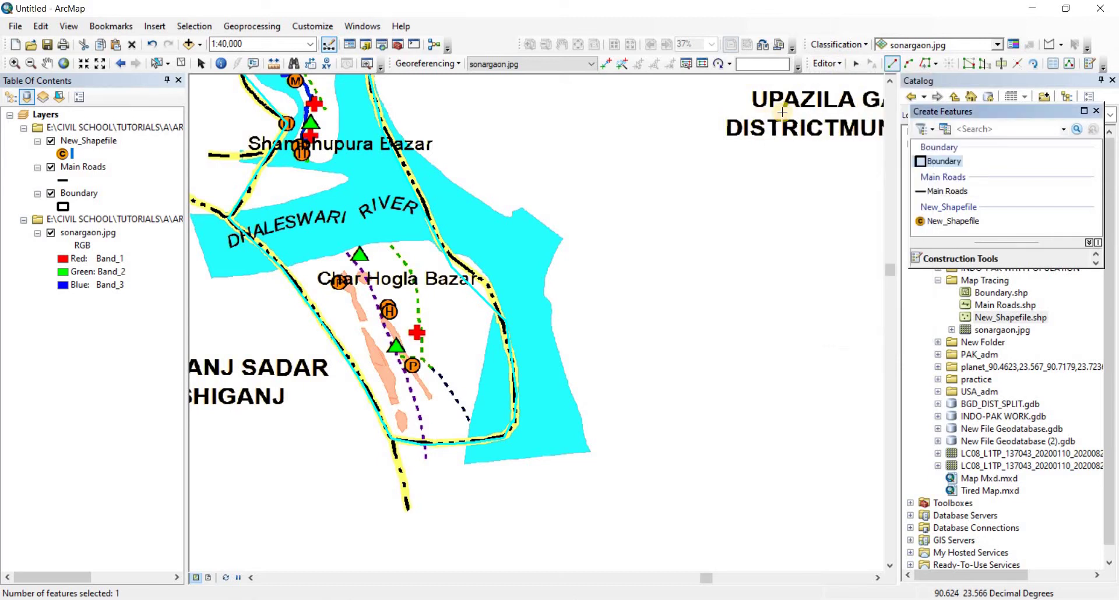
click(837, 64)
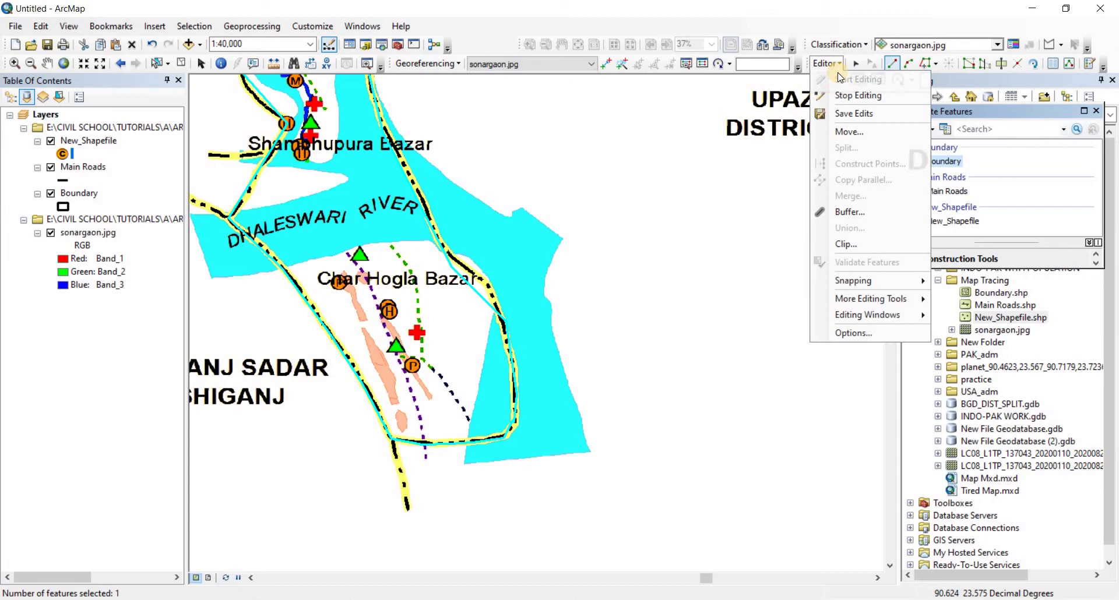
click(869, 98)
- Inspect the traced Boundary polygon alone and against the map image by hiding and restoring the sonargaon.jpg layer
scroll(456, 298, up, 5)
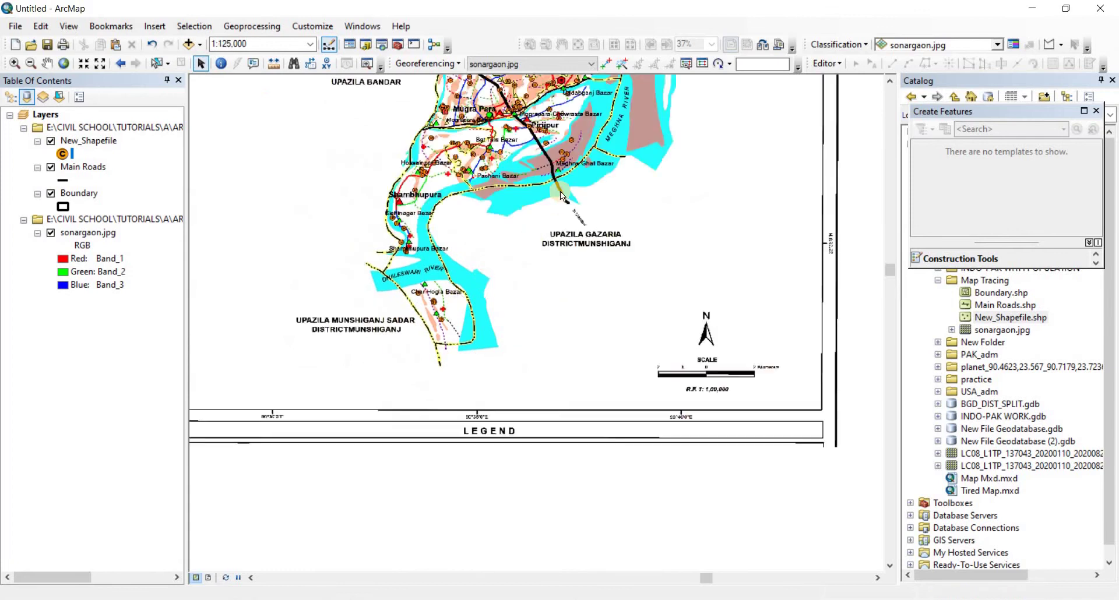
scroll(541, 394, up, 2)
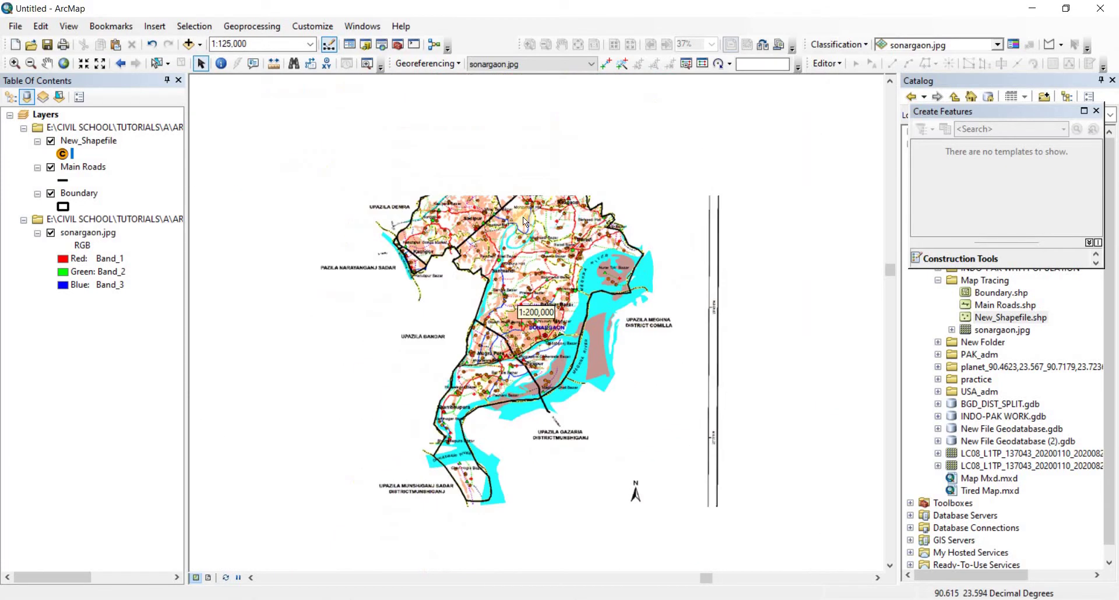
click(51, 234)
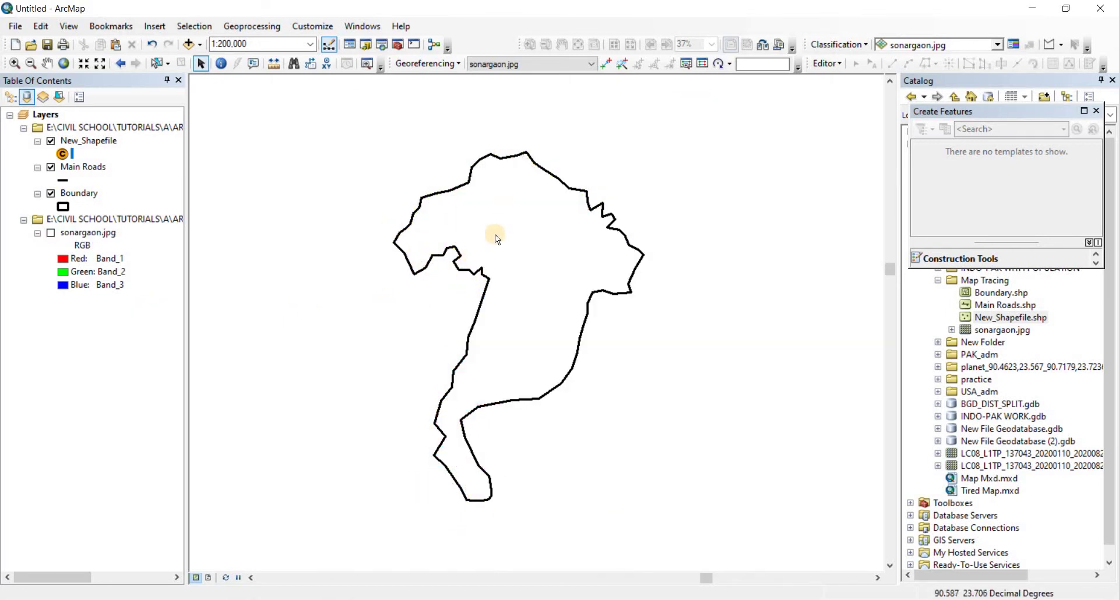
click(51, 234)
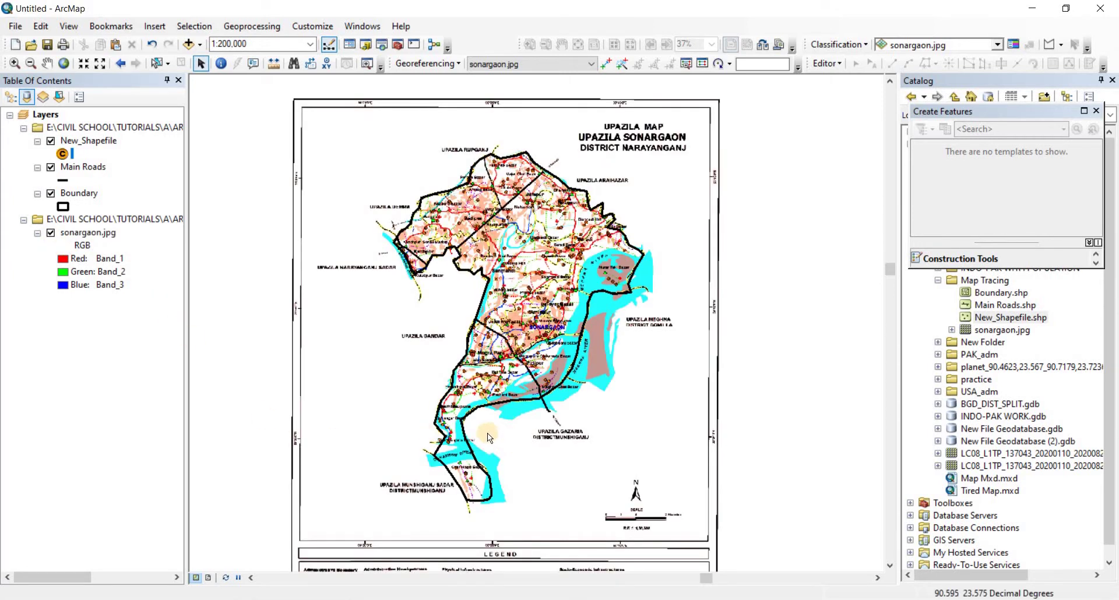
scroll(438, 439, down, 5)
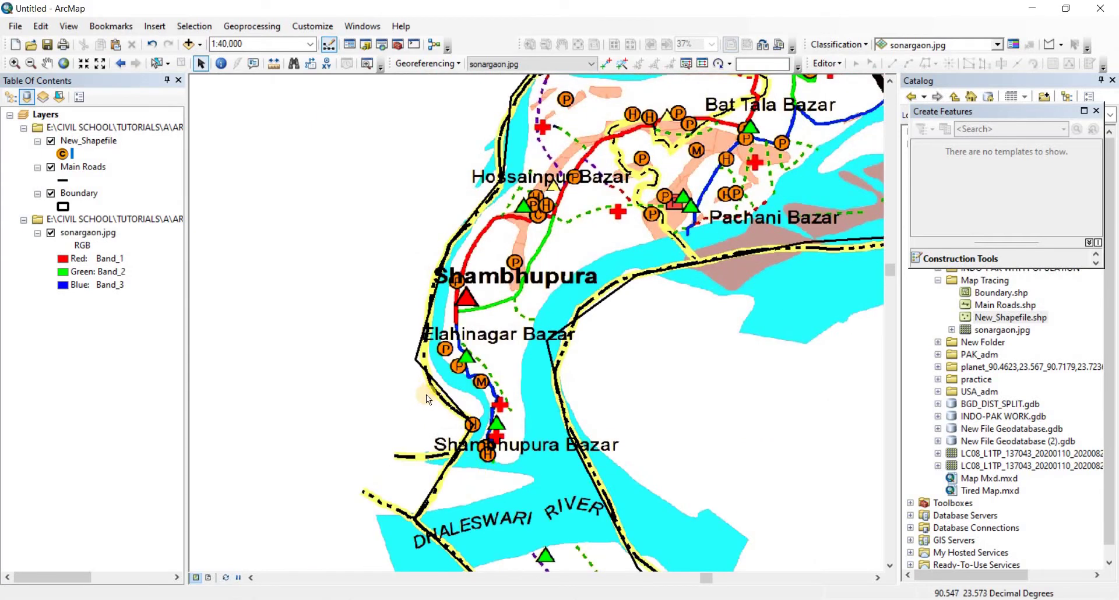
scroll(529, 418, up, 4)
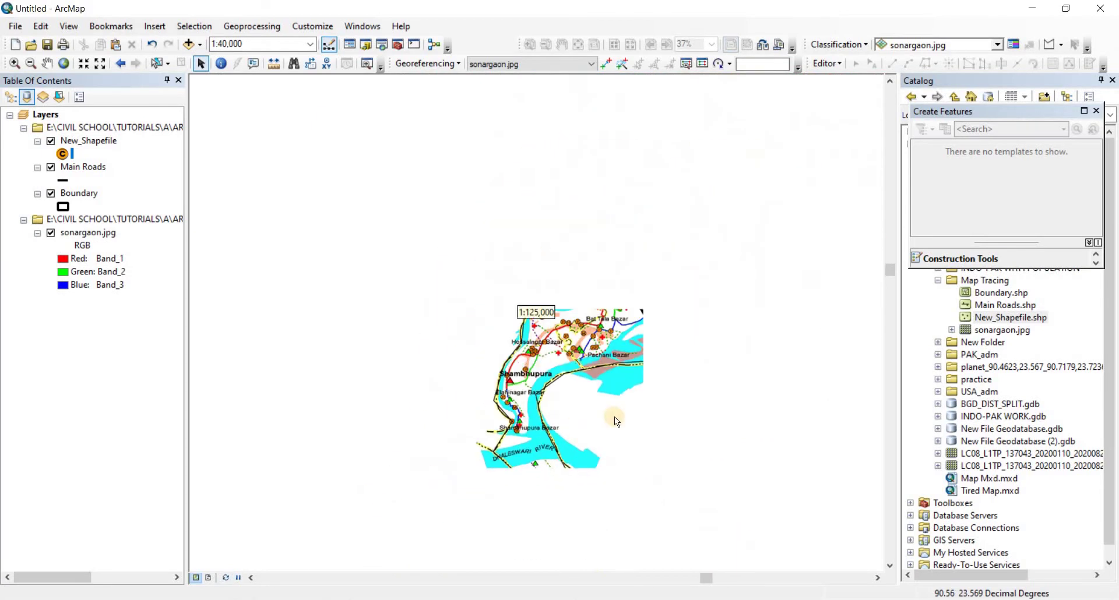
scroll(610, 366, up, 3)
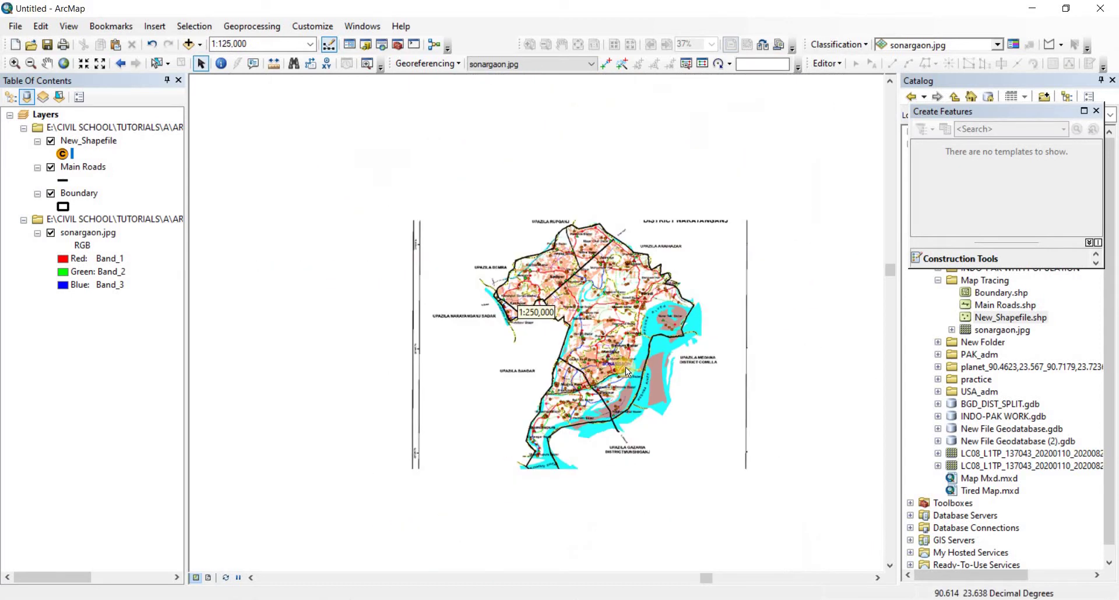
scroll(628, 327, down, 2)
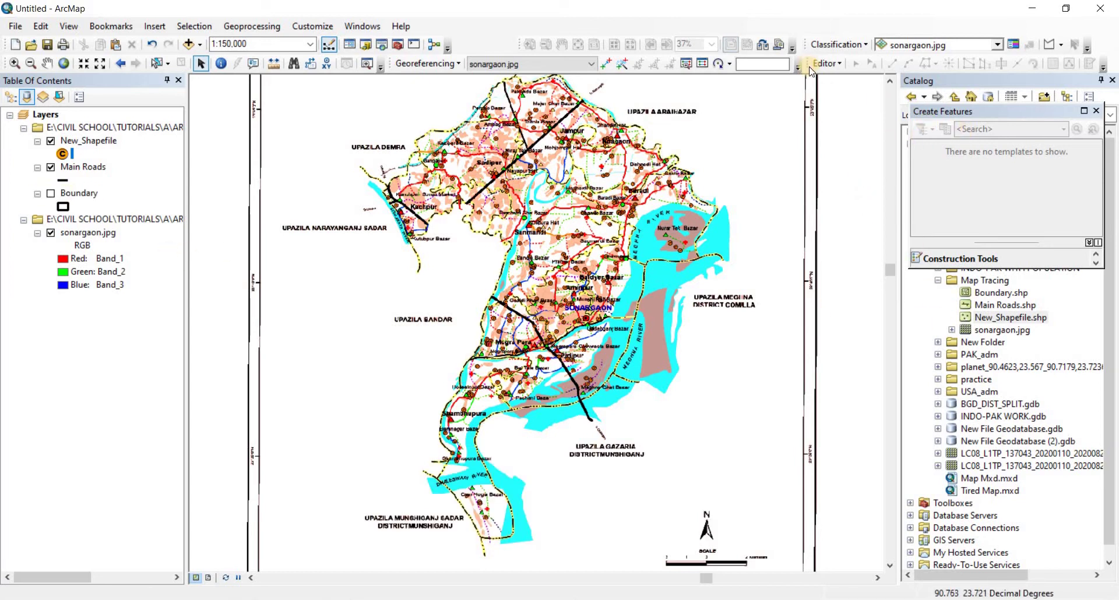
- Start a new editing session and bring up the Create Features window with the Main Roads template selected
click(832, 64)
click(837, 82)
click(834, 64)
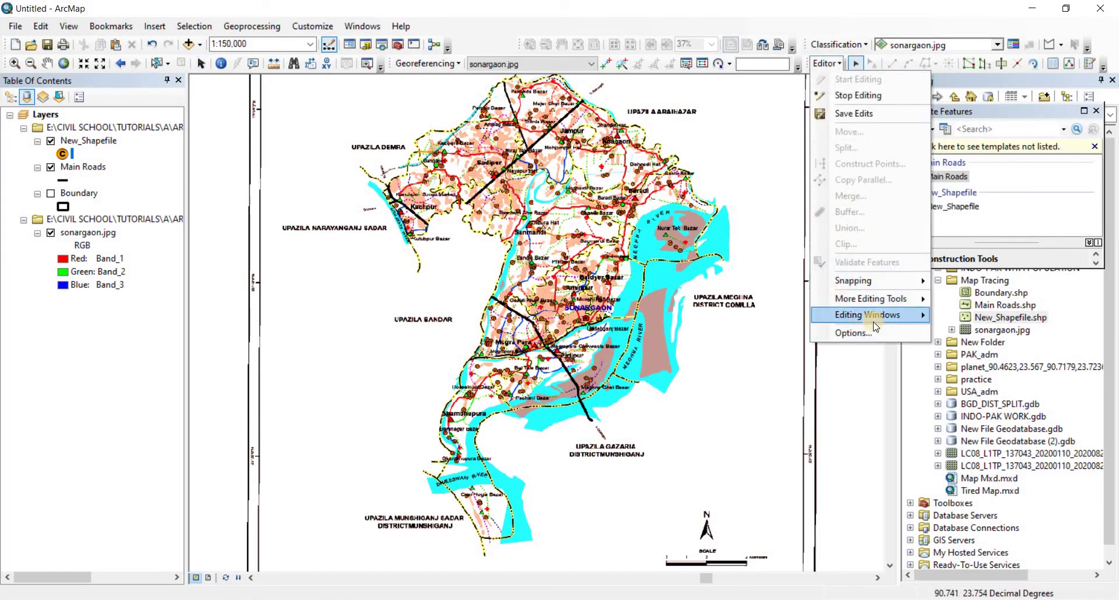
mouse_move(874, 326)
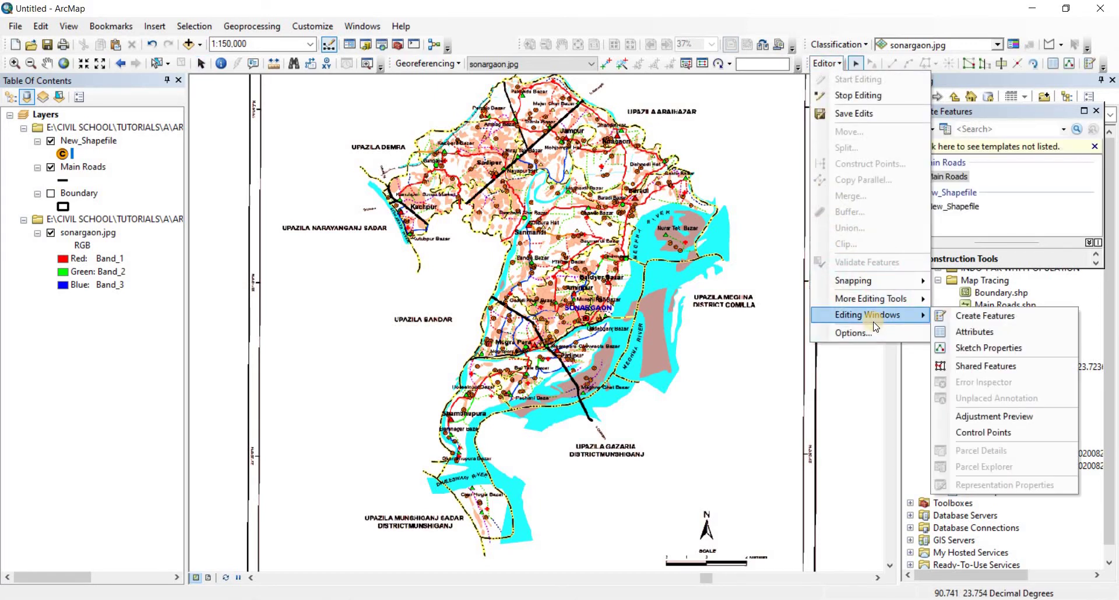
click(985, 316)
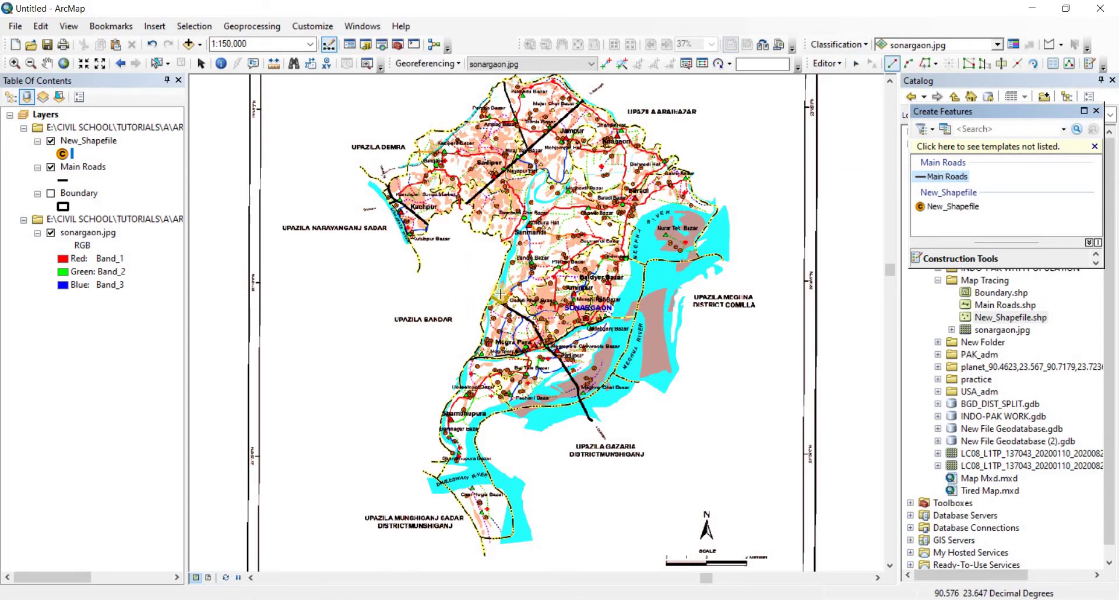
- Trace the southern main road as a Main Roads line from the western border near Goaldi Khan Bazar southeast to Mugra Para
scroll(500, 294, down, 4)
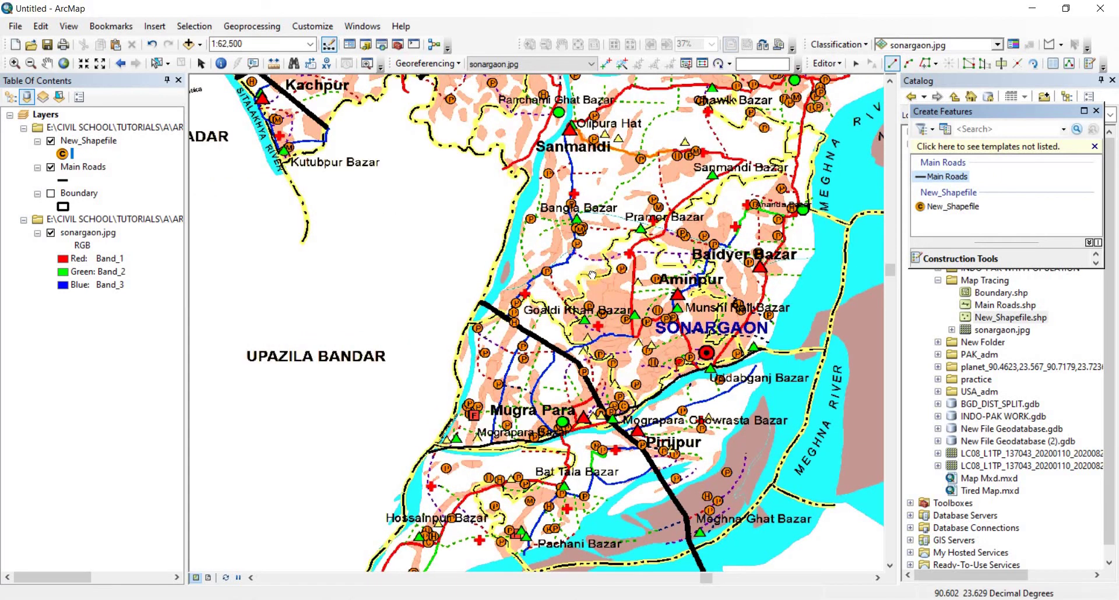
scroll(592, 307, down, 1)
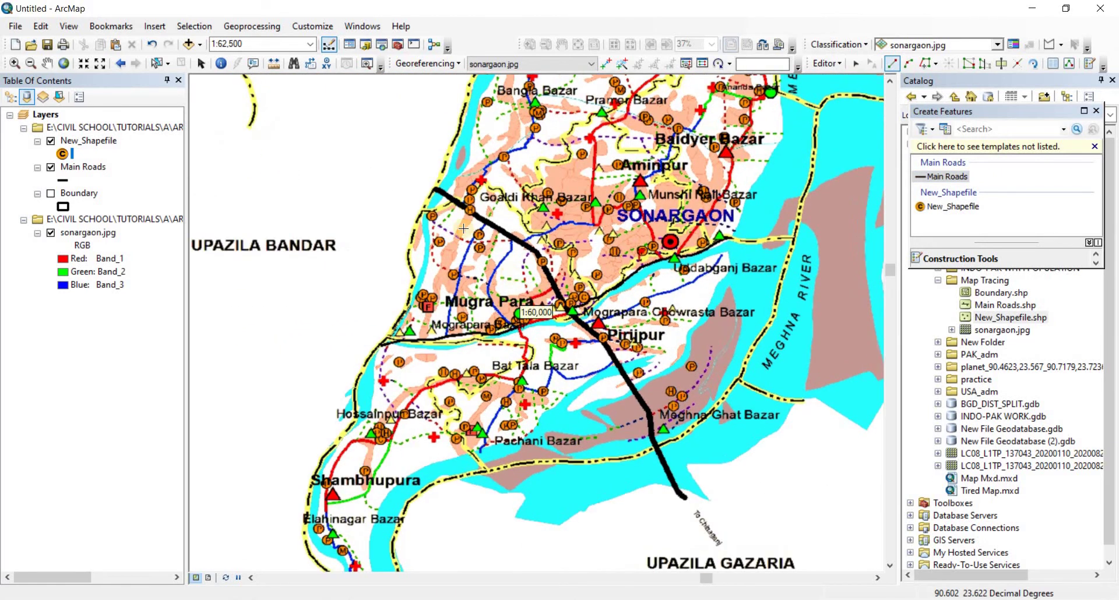
click(437, 188)
click(455, 200)
click(492, 226)
click(527, 245)
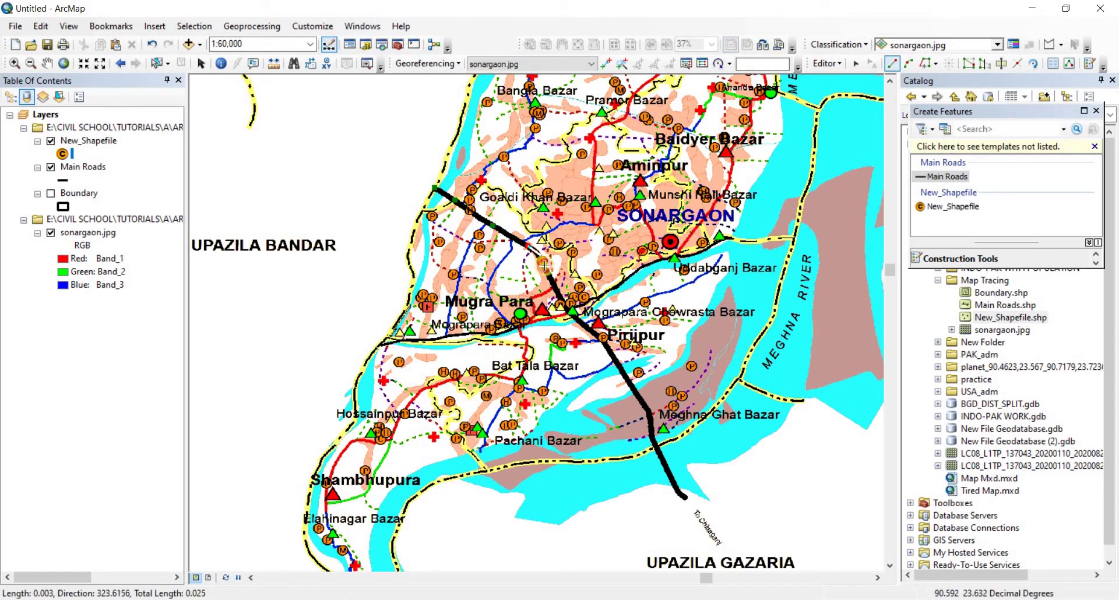
click(547, 272)
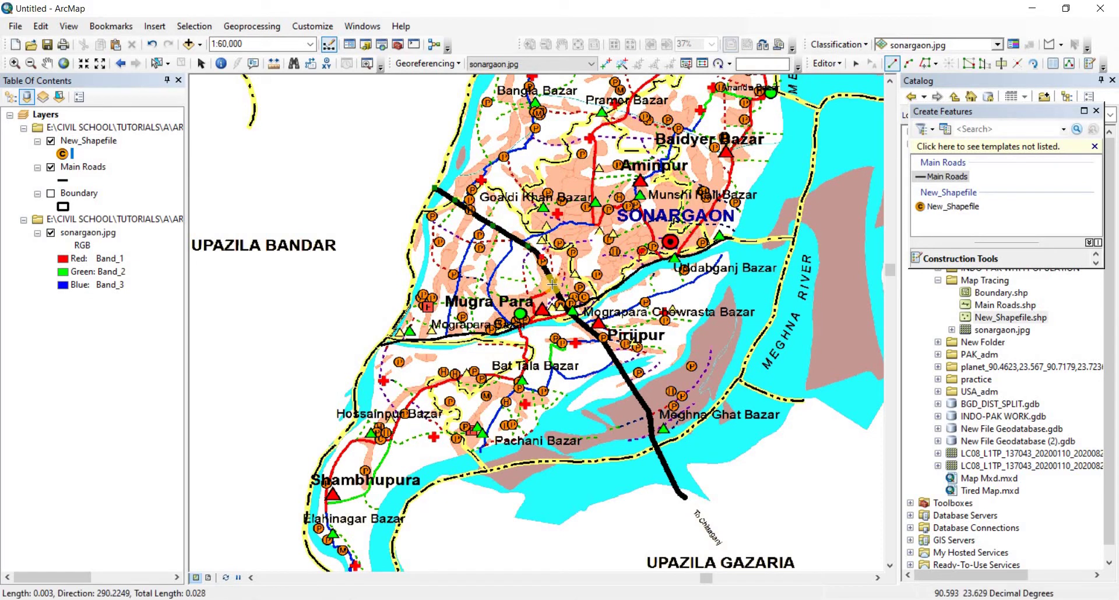
click(562, 302)
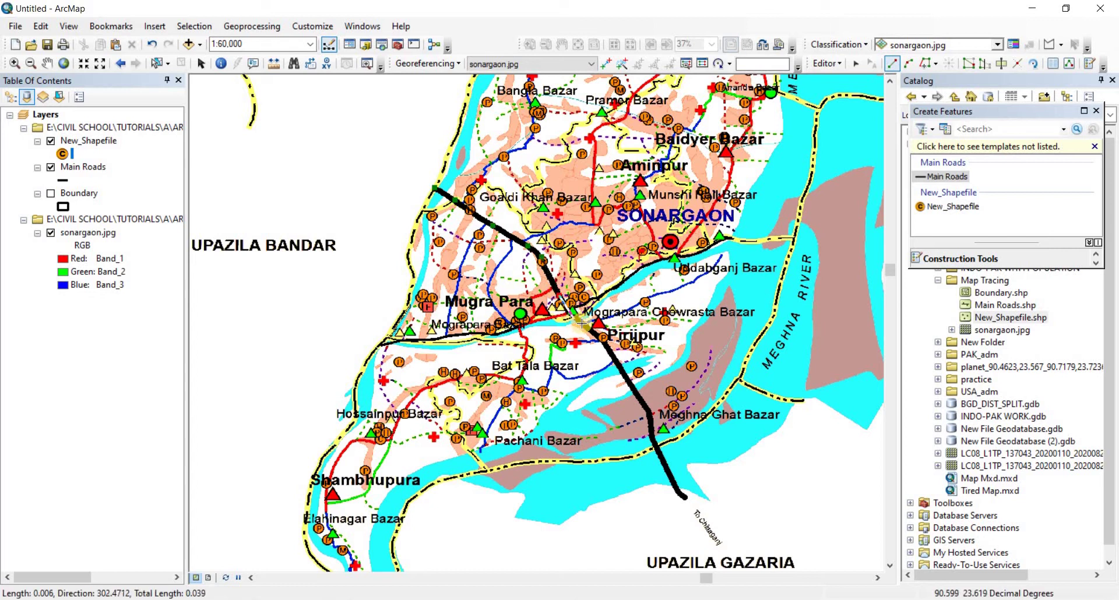
- Continue the Main Roads line from Mugra Para past Pirijpur and across the Meghna River, and finish it at the road's southeastern end
click(582, 323)
click(604, 344)
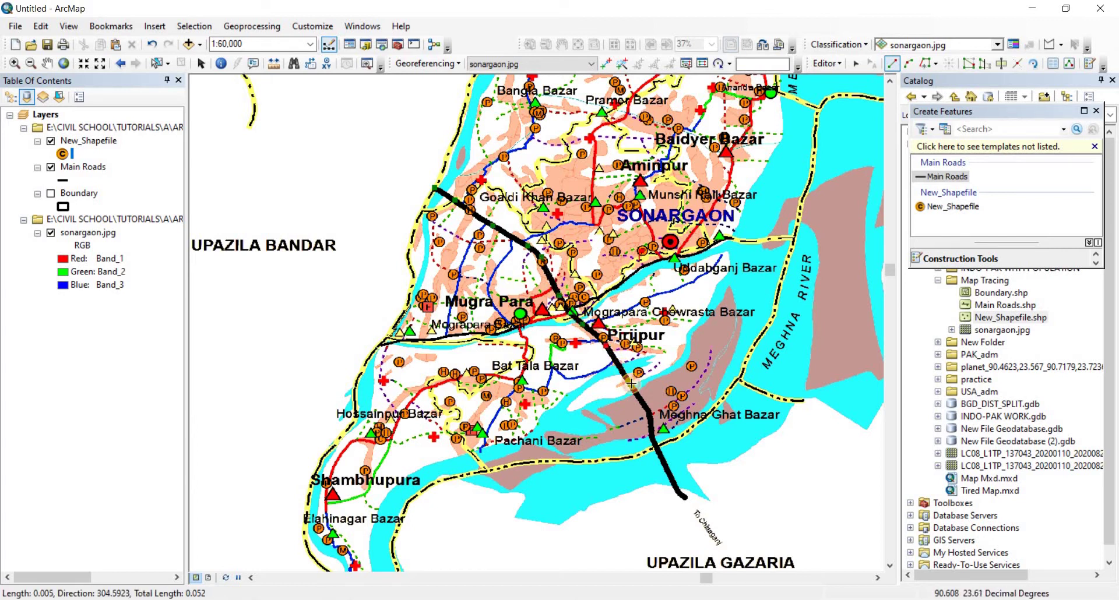
click(644, 403)
click(654, 443)
click(664, 461)
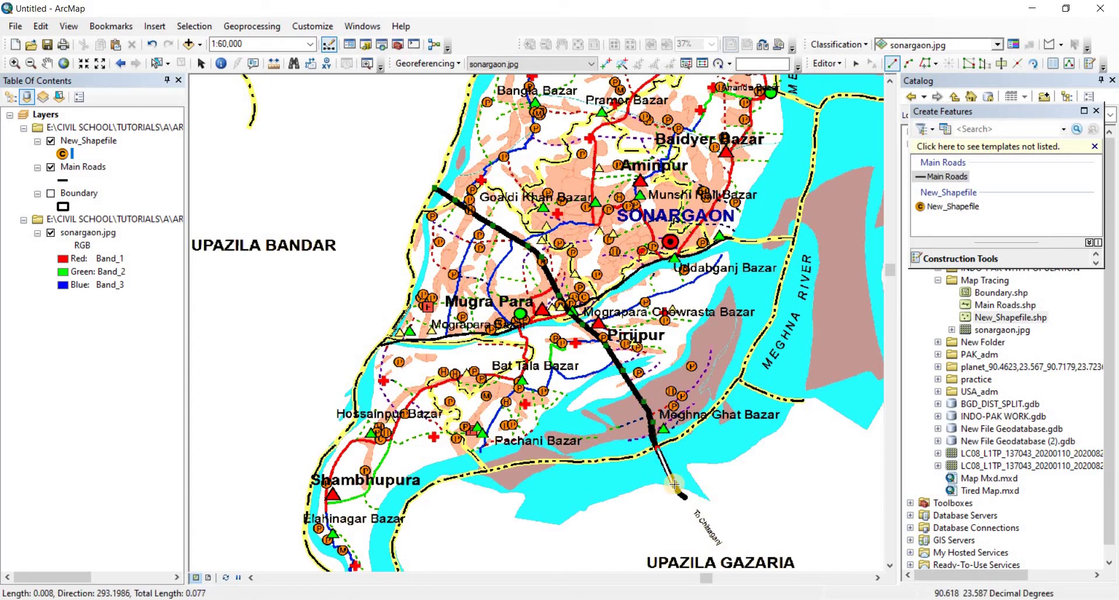
click(676, 487)
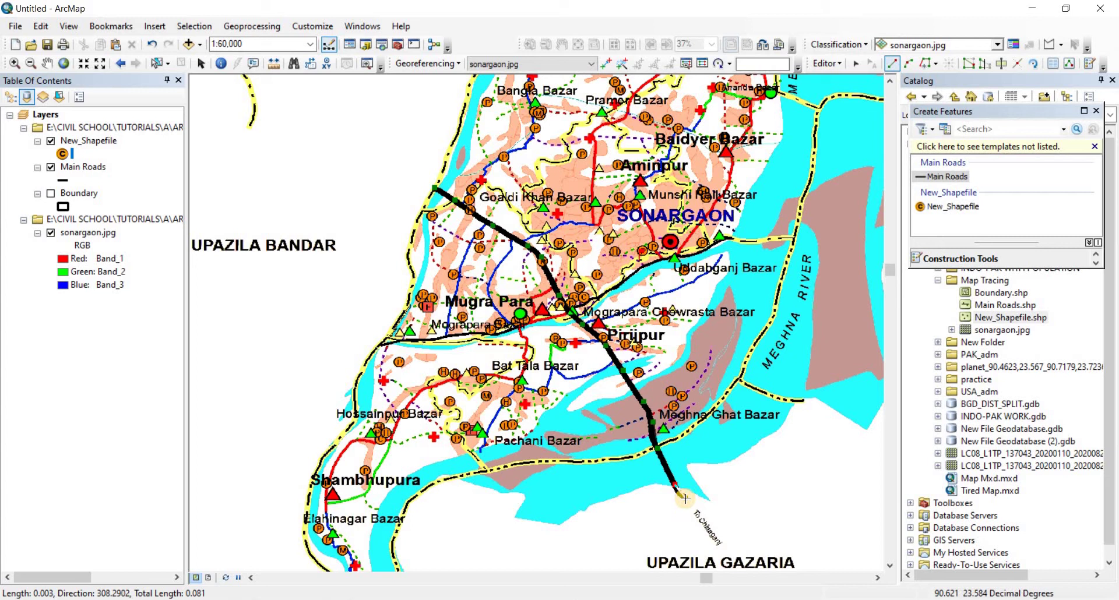
double_click(685, 499)
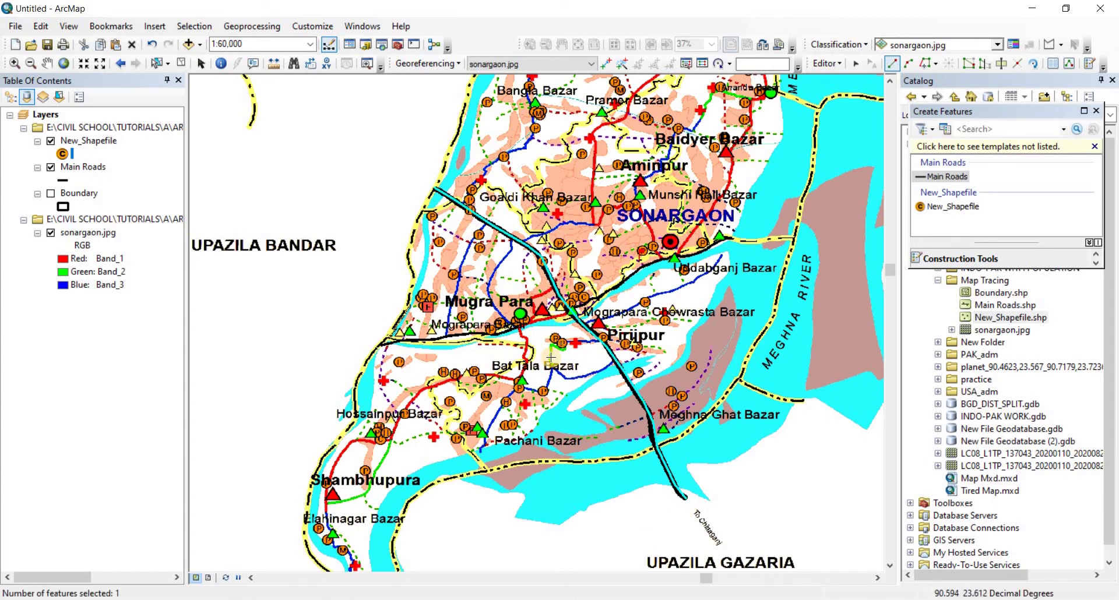
- Trace the straight diagonal main road from southwest of Sadipur to the northeastern border near Majer Char Bazar as a Main Roads line
scroll(548, 342, up, 4)
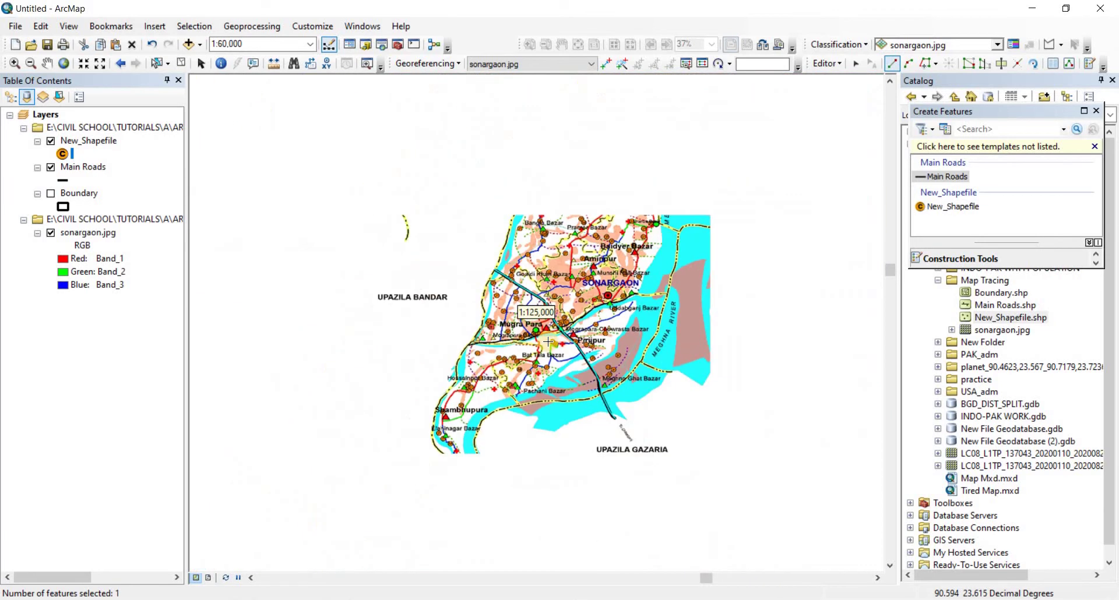
drag(537, 167, 511, 397)
scroll(478, 252, down, 4)
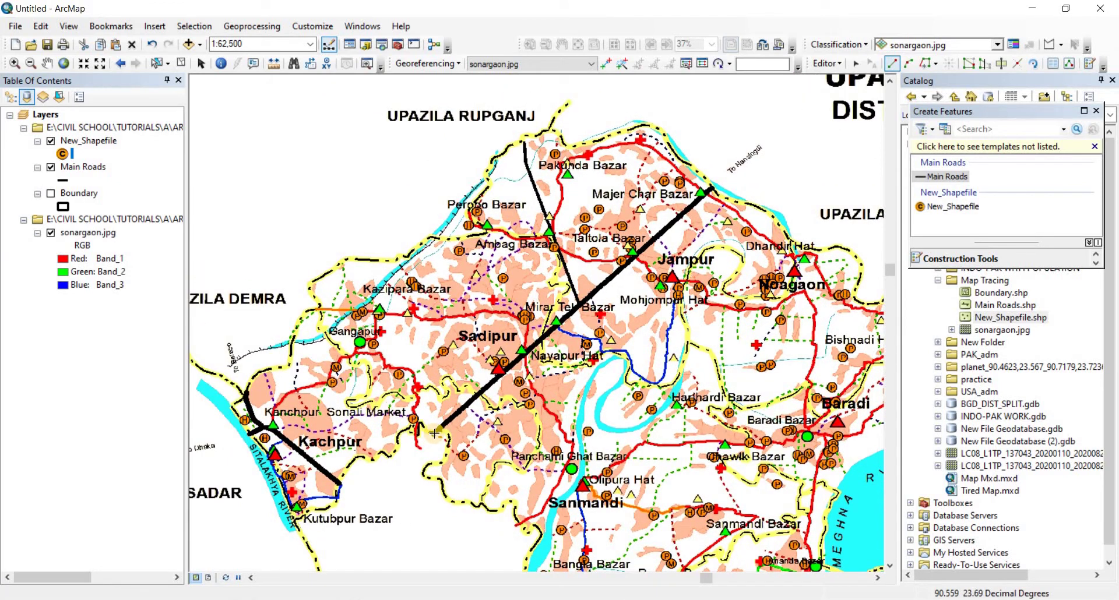
click(441, 428)
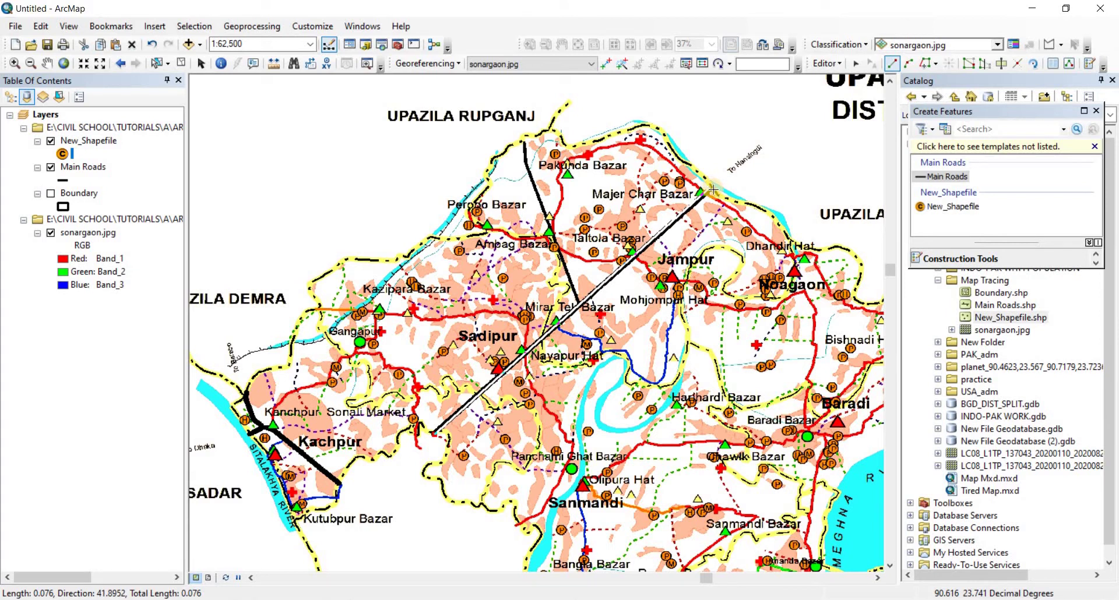
click(711, 189)
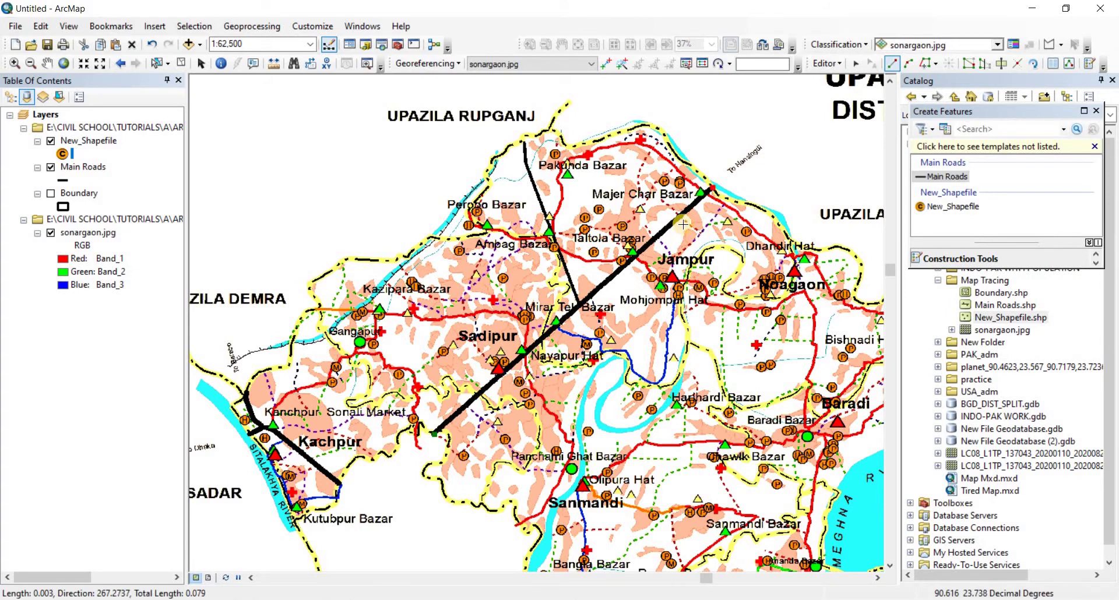
double_click(711, 188)
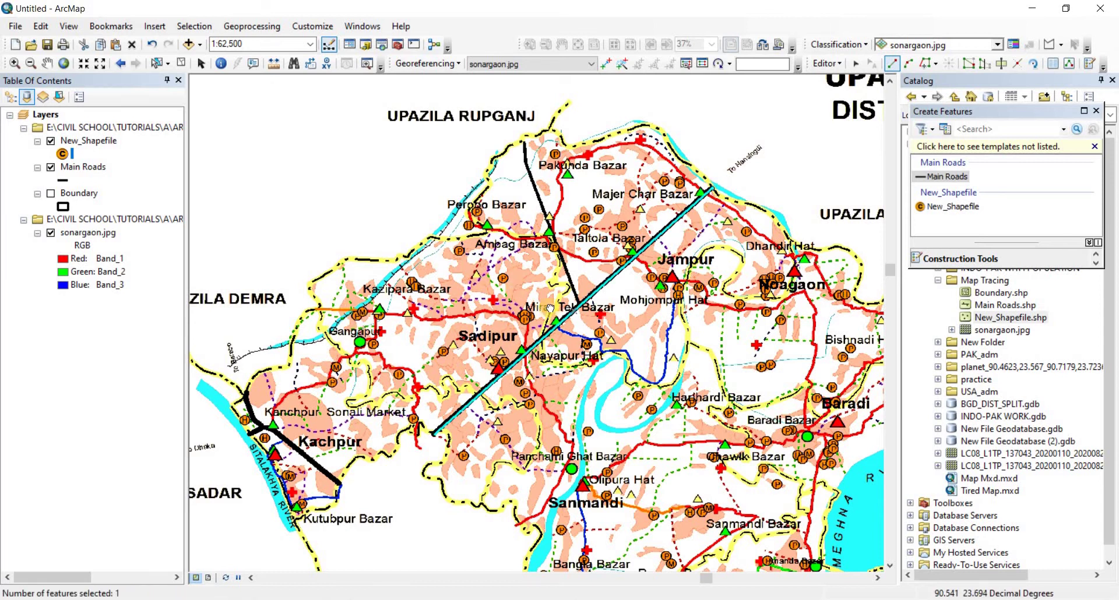
- Trace the main road through Kachpur from the northwestern border southeast to the border near Kutubpur Bazar as a Main Roads line
drag(550, 307, 757, 201)
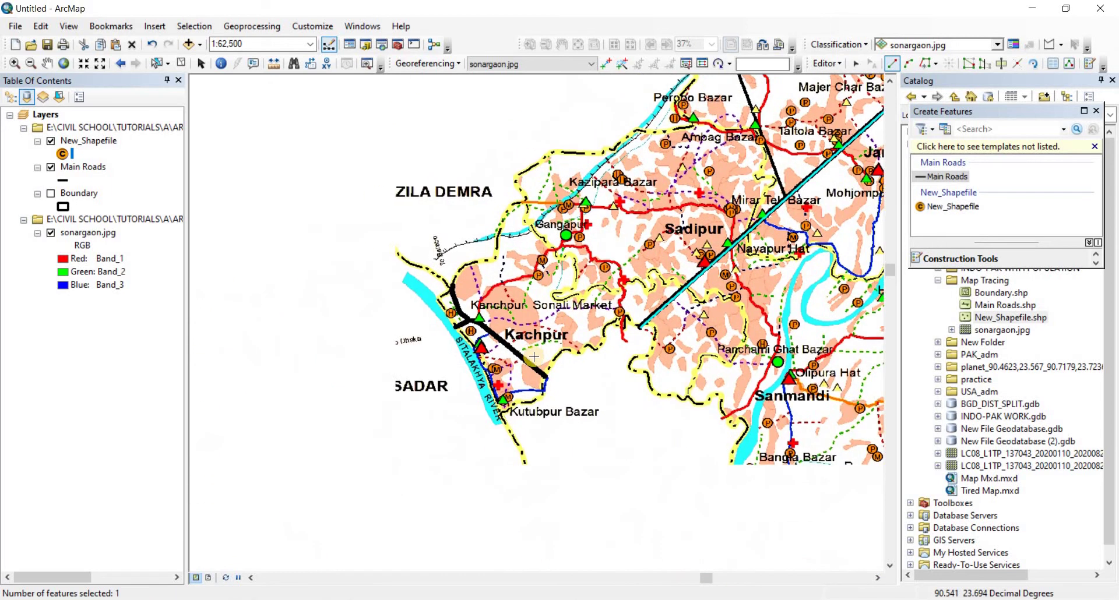
click(453, 298)
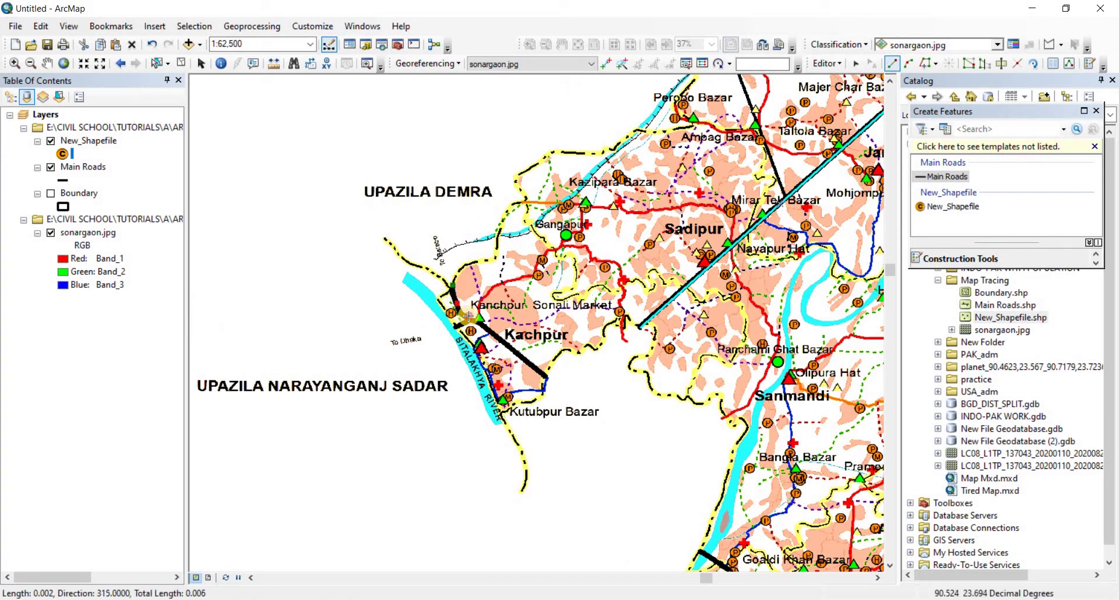
click(468, 317)
click(482, 322)
click(499, 339)
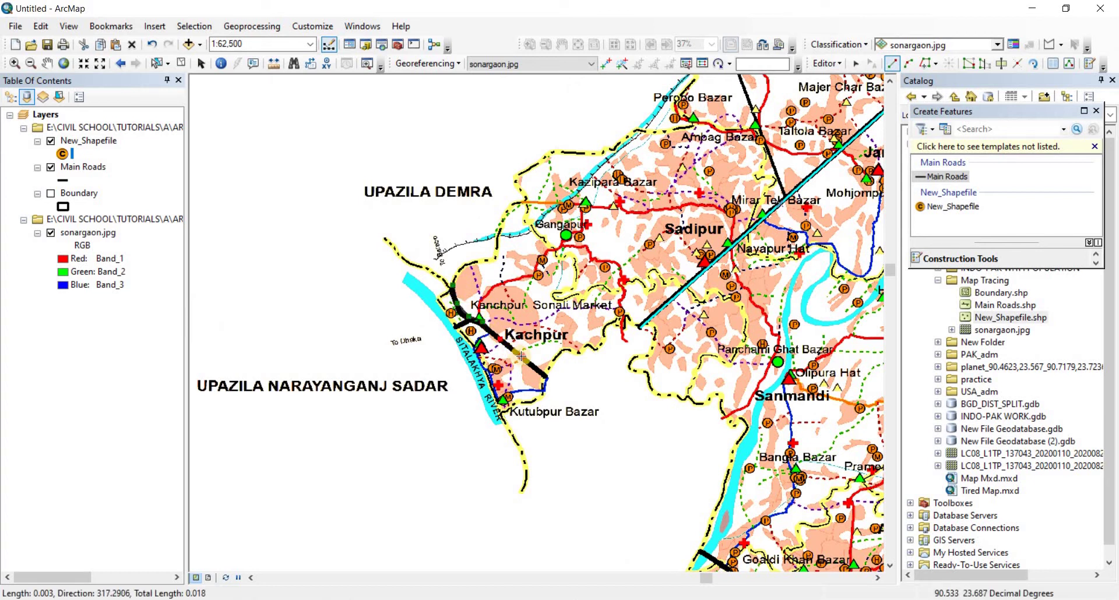
click(522, 356)
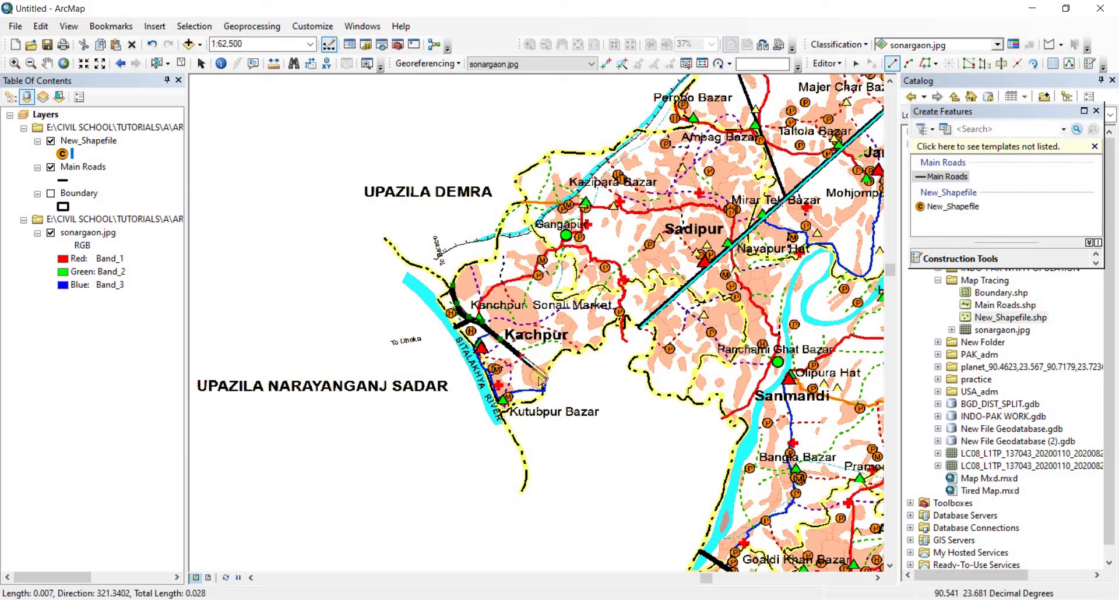
double_click(461, 340)
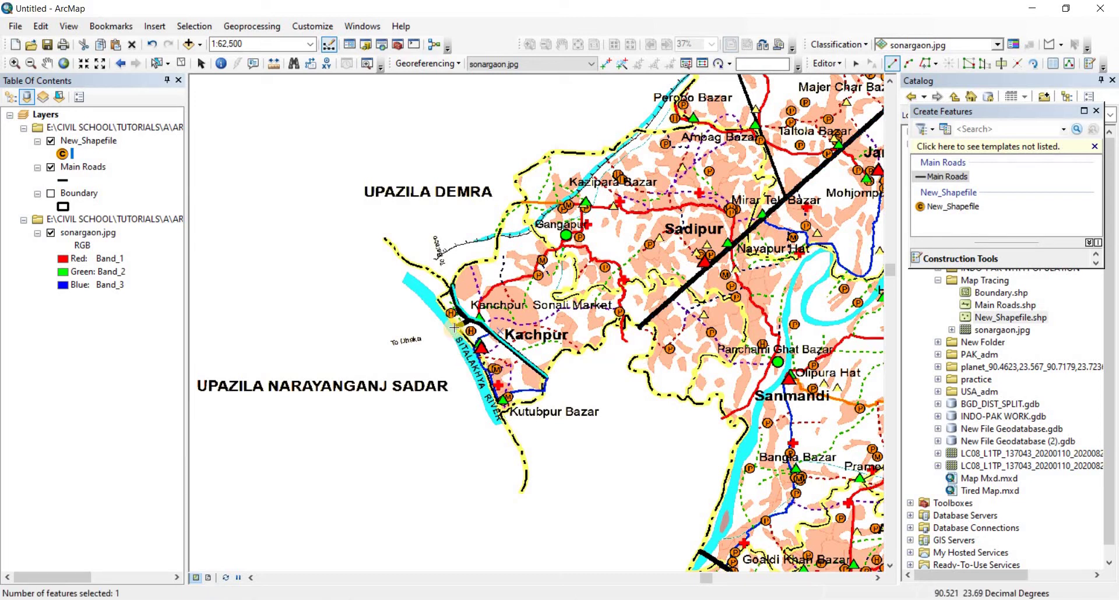
- Trace the short branch road between the Sitalakhya River and the Kachpur main road as a Main Roads line
click(464, 324)
click(468, 321)
double_click(469, 326)
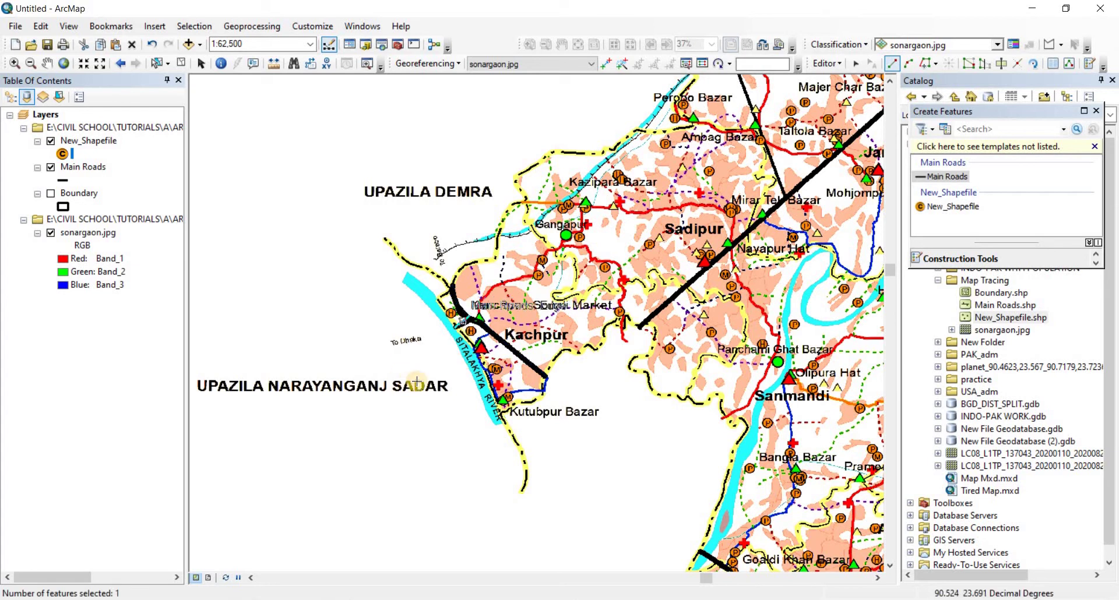
scroll(455, 318, up, 3)
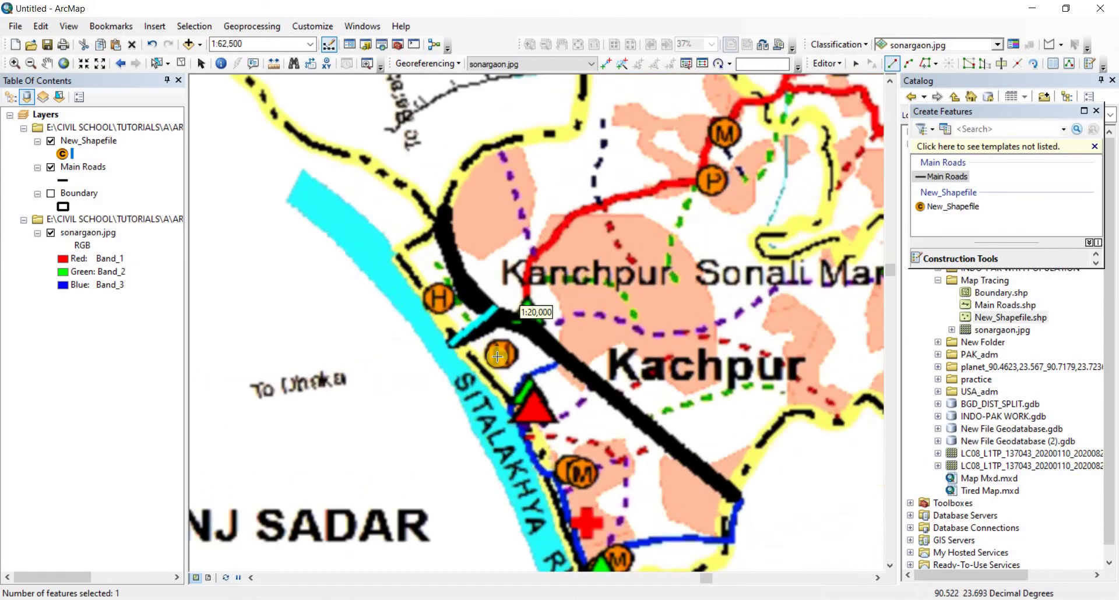
- Save the edits made to the Main Roads layer
scroll(515, 407, down, 4)
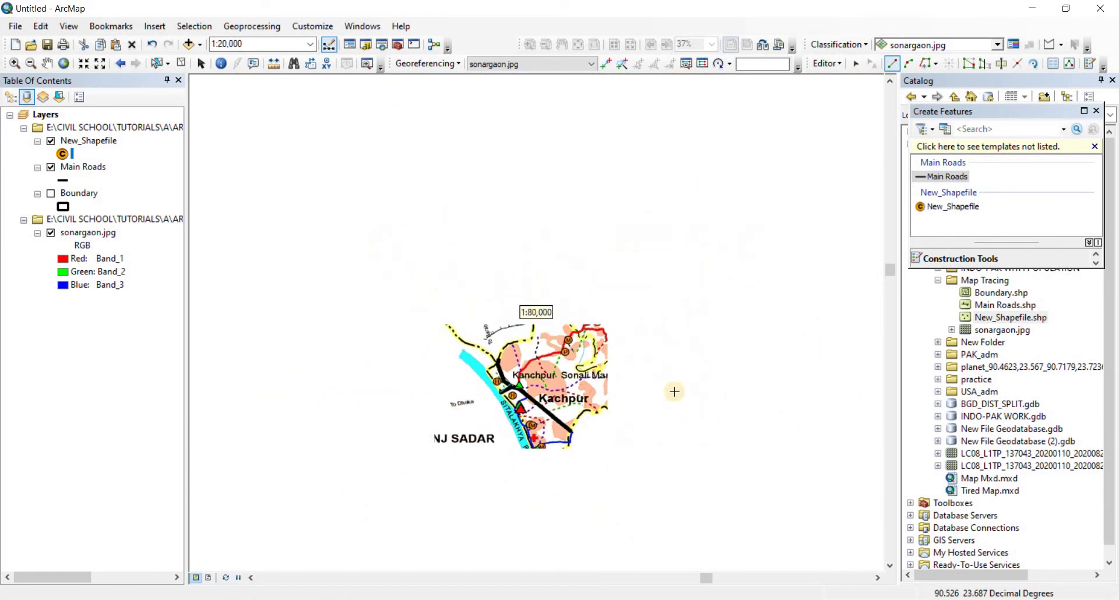
drag(627, 226, 419, 191)
key(Down)
key(Right)
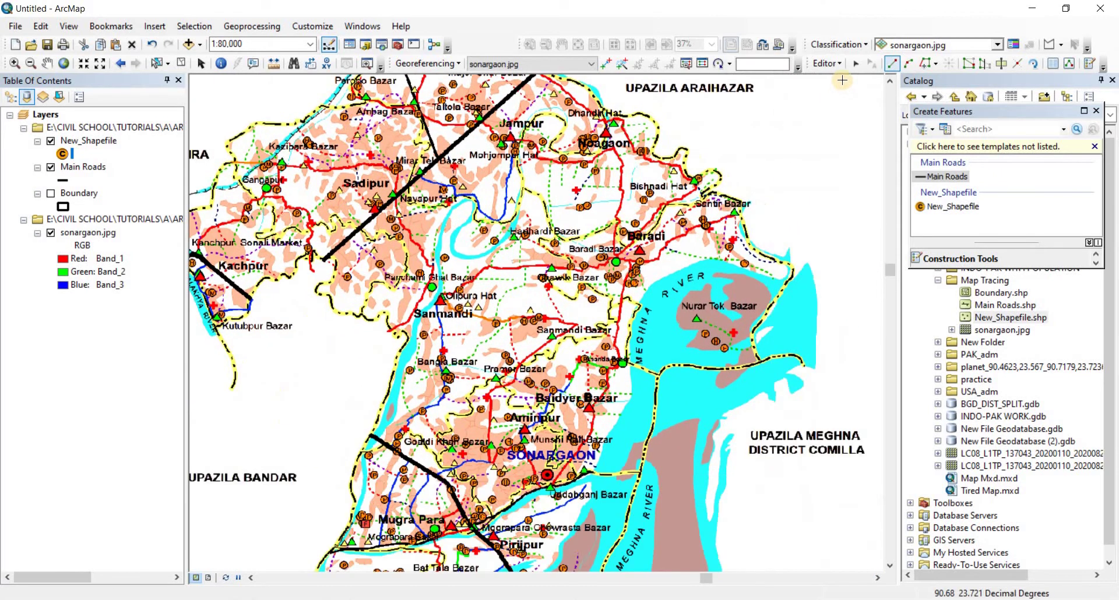
click(839, 64)
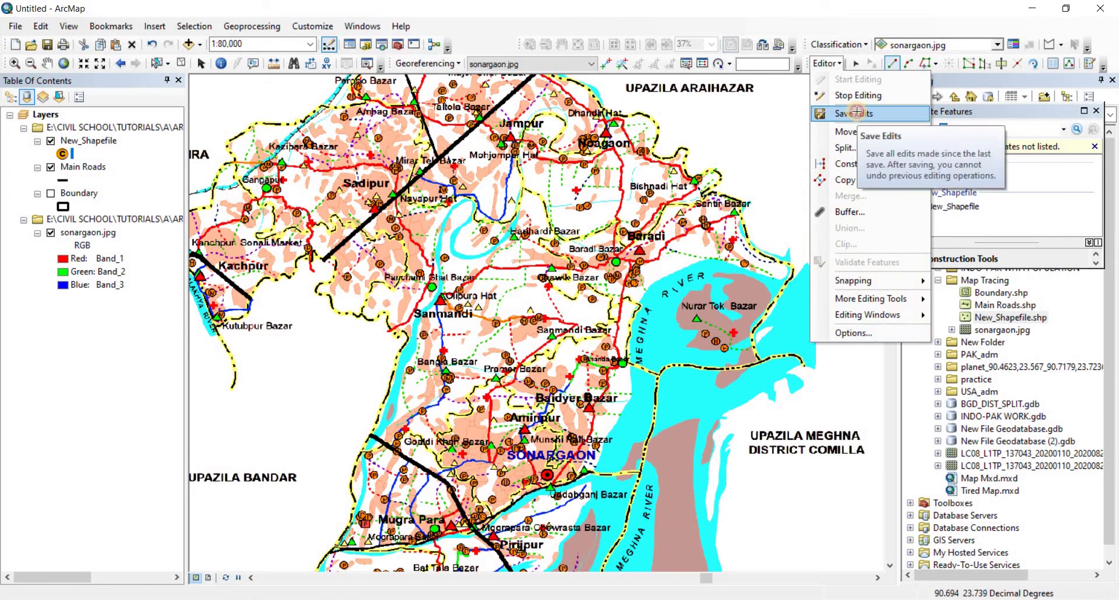
click(840, 66)
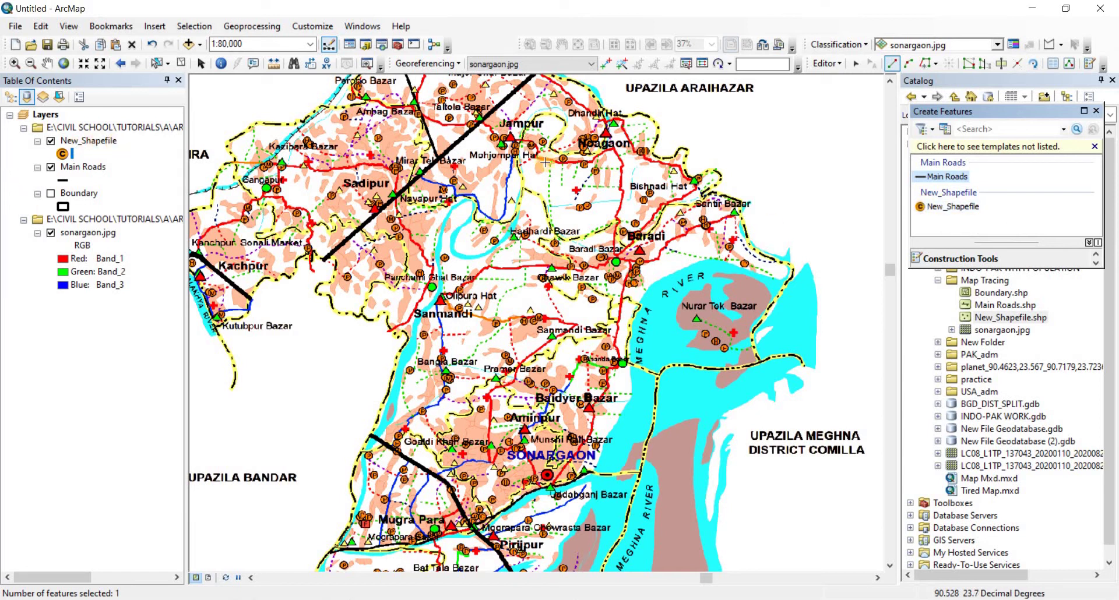
- Place a New_Shapefile point on the circled C symbol beside Hossainpur Bazar, north of Shambhupura
click(944, 207)
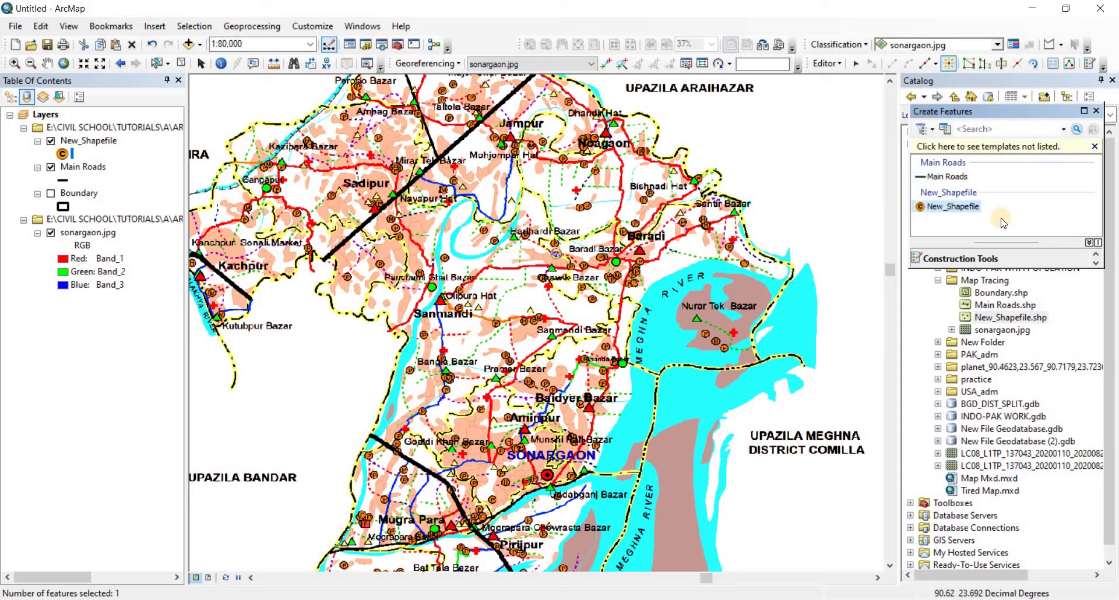
click(430, 287)
drag(462, 373, 530, 255)
drag(453, 431, 534, 283)
scroll(473, 353, down, 4)
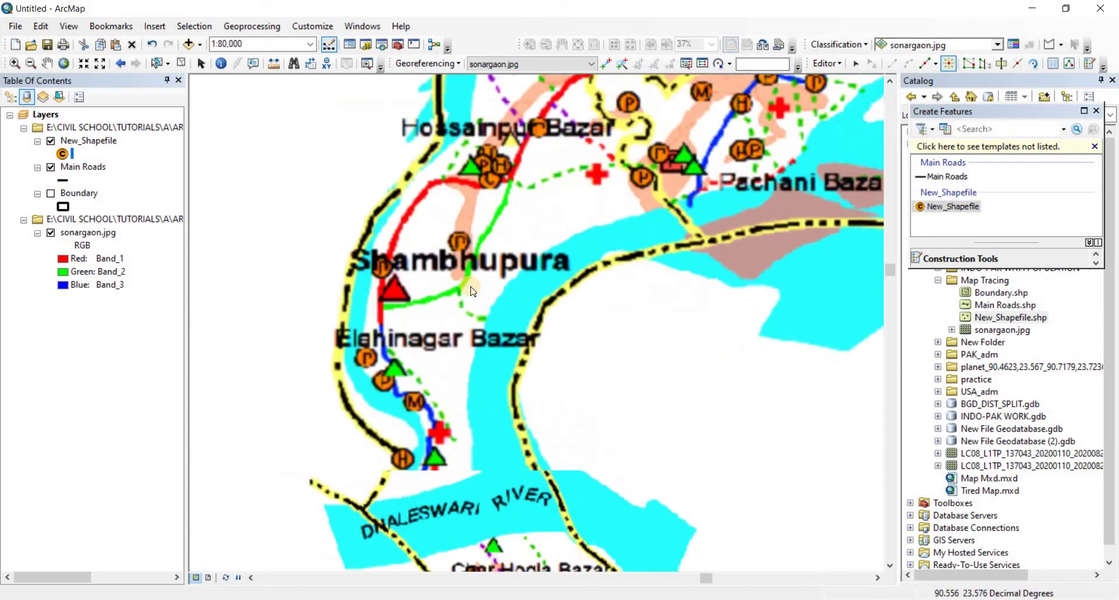
drag(464, 440, 465, 247)
drag(495, 455, 495, 267)
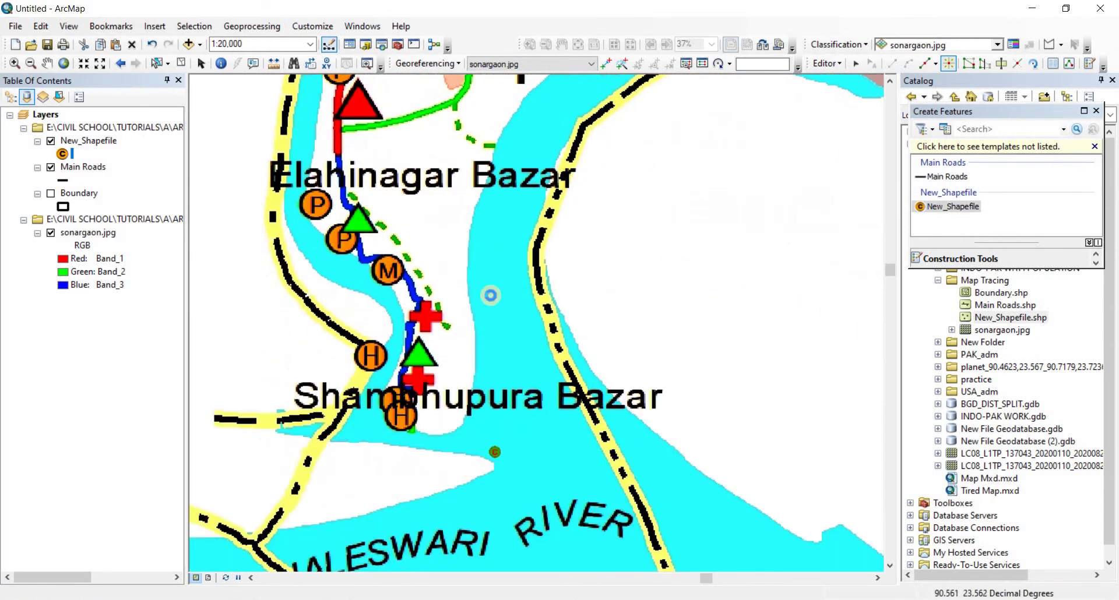
key(Down)
key(Down)
key(Down)
key(Down)
key(Down)
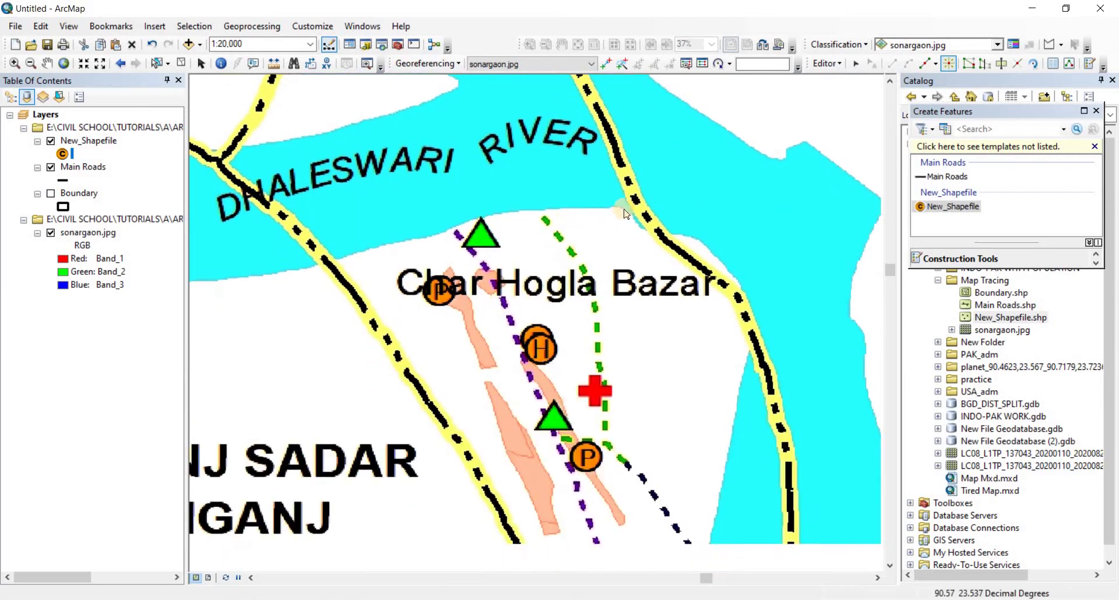
key(Up)
key(Up)
key(Up)
key(Up)
key(Up)
key(Up)
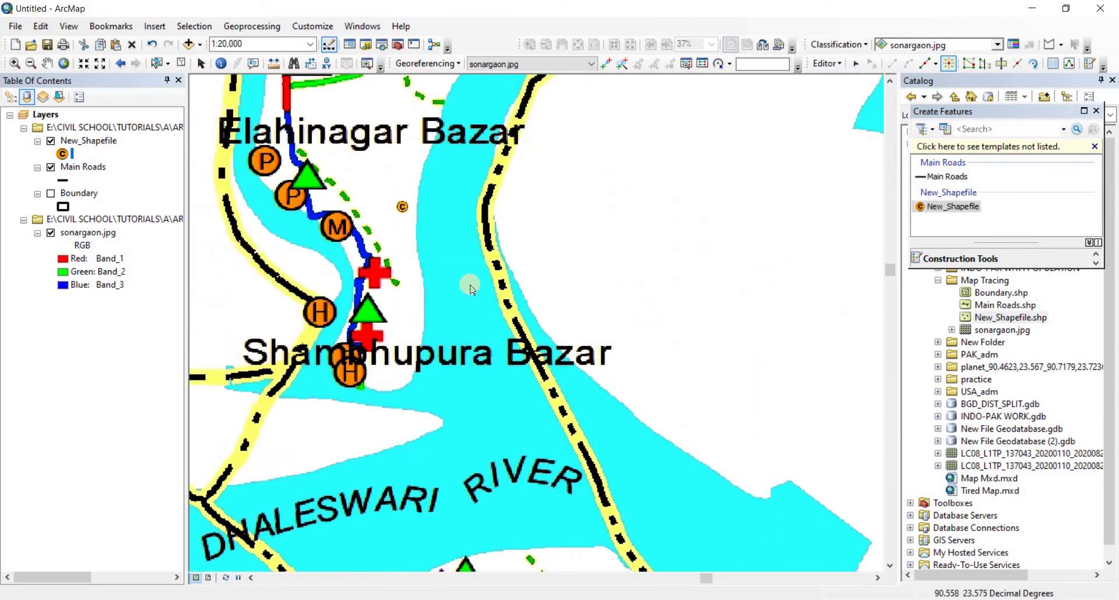
drag(437, 444, 429, 458)
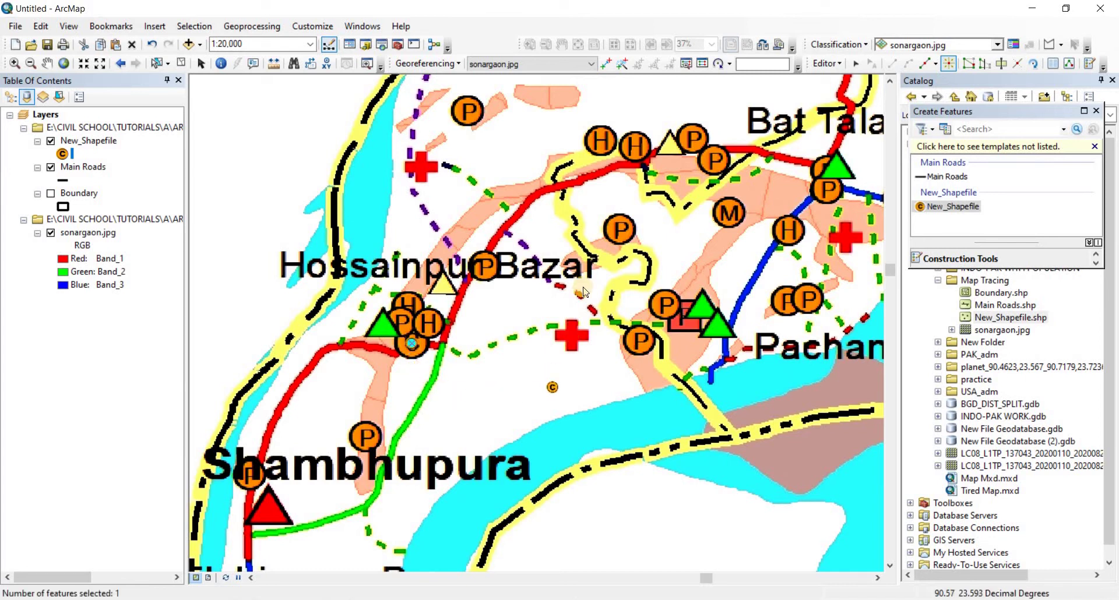
- Place a New_Shapefile point on the circled C symbol just northwest of the Mograpara Chowrasta Bazar label
mouse_move(696, 283)
mouse_down()
mouse_move(655, 283)
mouse_move(554, 350)
mouse_up()
drag(710, 353, 572, 456)
key(Right)
key(Right)
drag(668, 265, 723, 439)
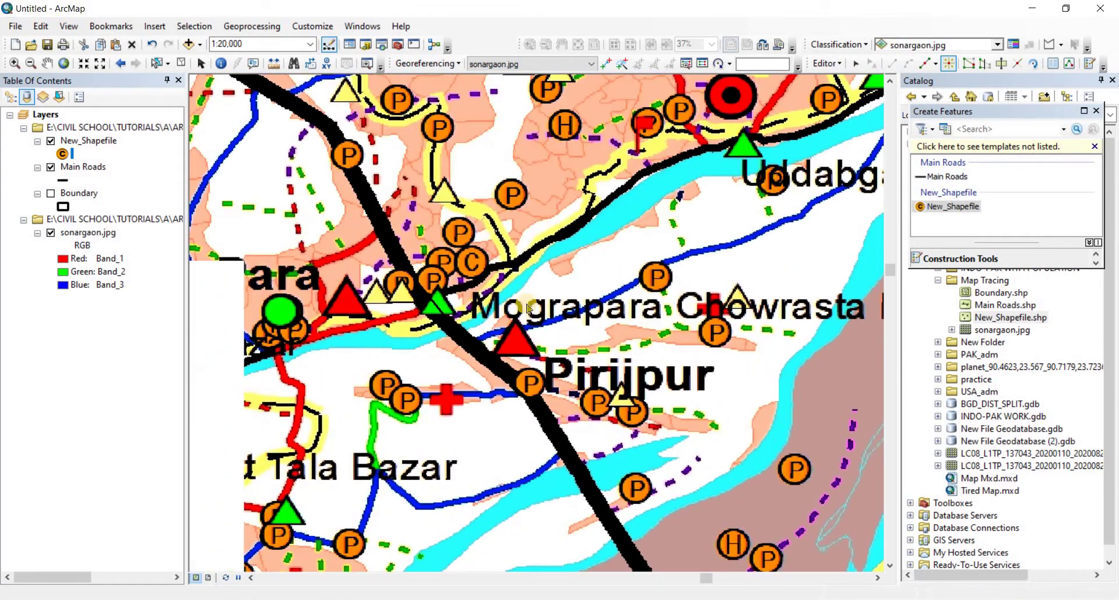
click(472, 263)
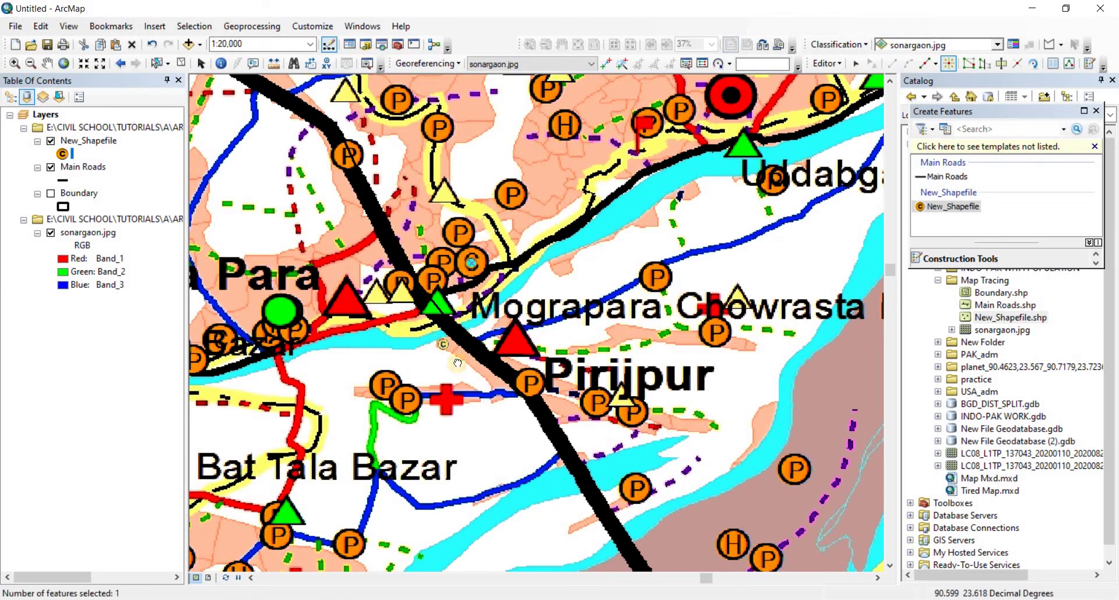
- Examine the map from Mugra Para through Sonargaon, Aminpur and Sanmandi to the northern unions for more circled C symbols
mouse_move(574, 392)
mouse_down()
mouse_move(699, 448)
mouse_move(860, 459)
mouse_up()
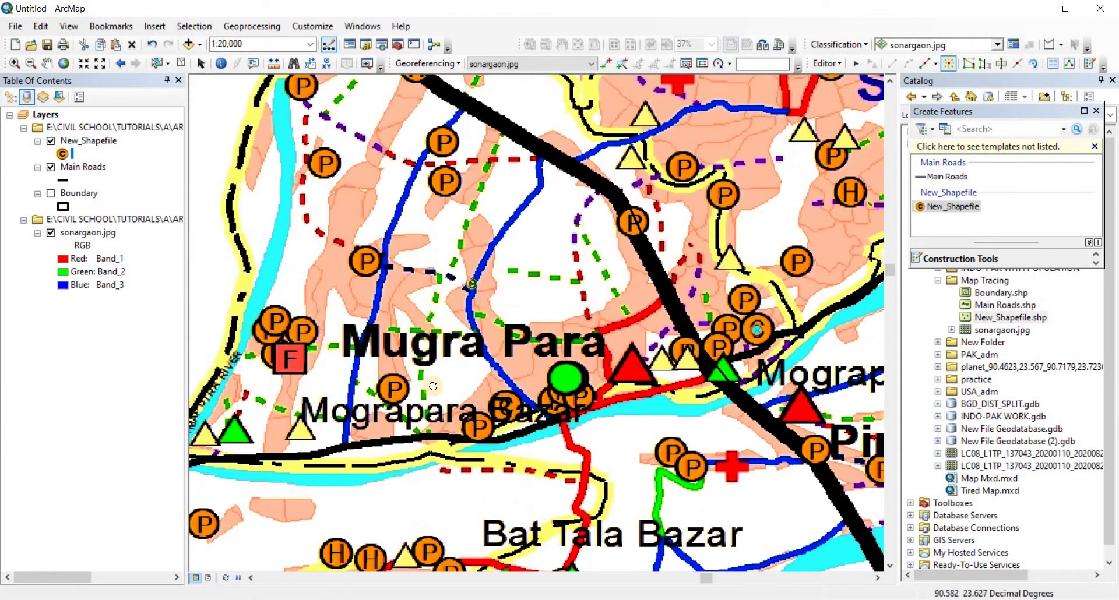
key(Up)
key(Right)
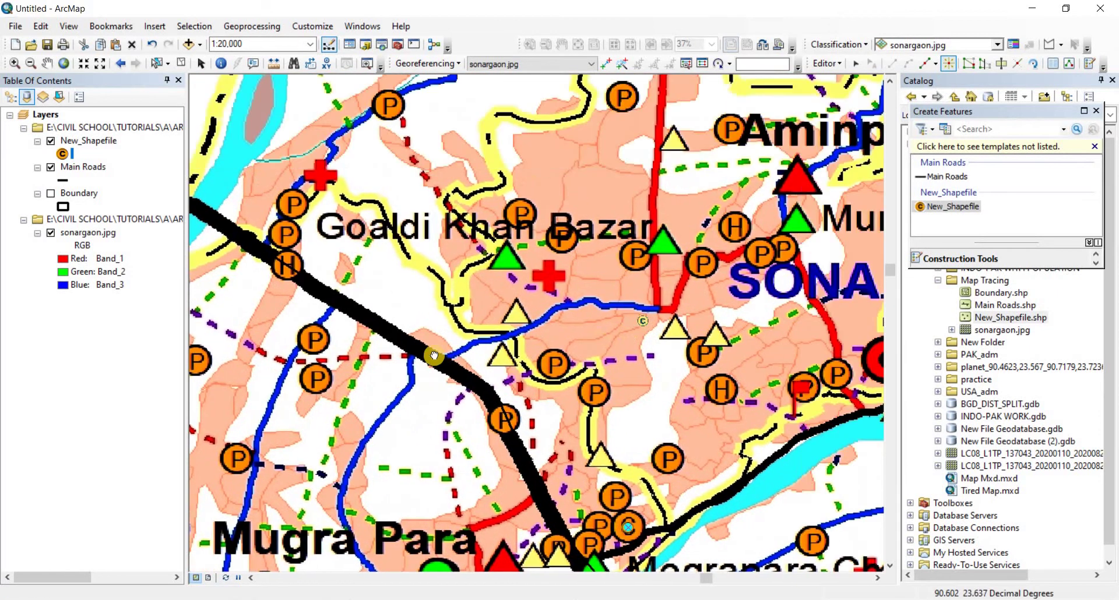
key(Right)
key(Right)
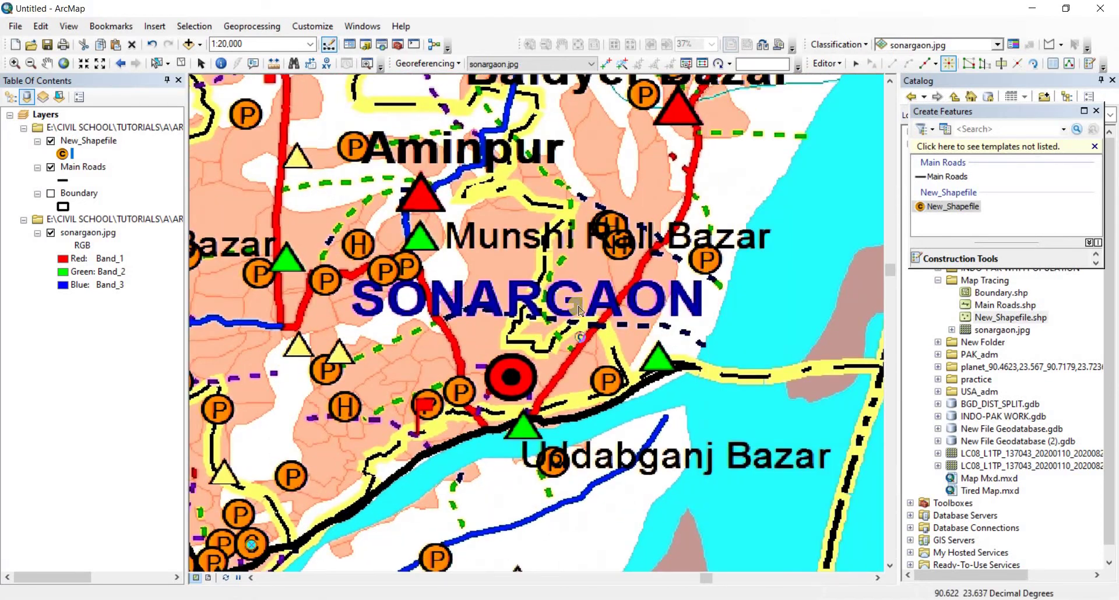
key(Up)
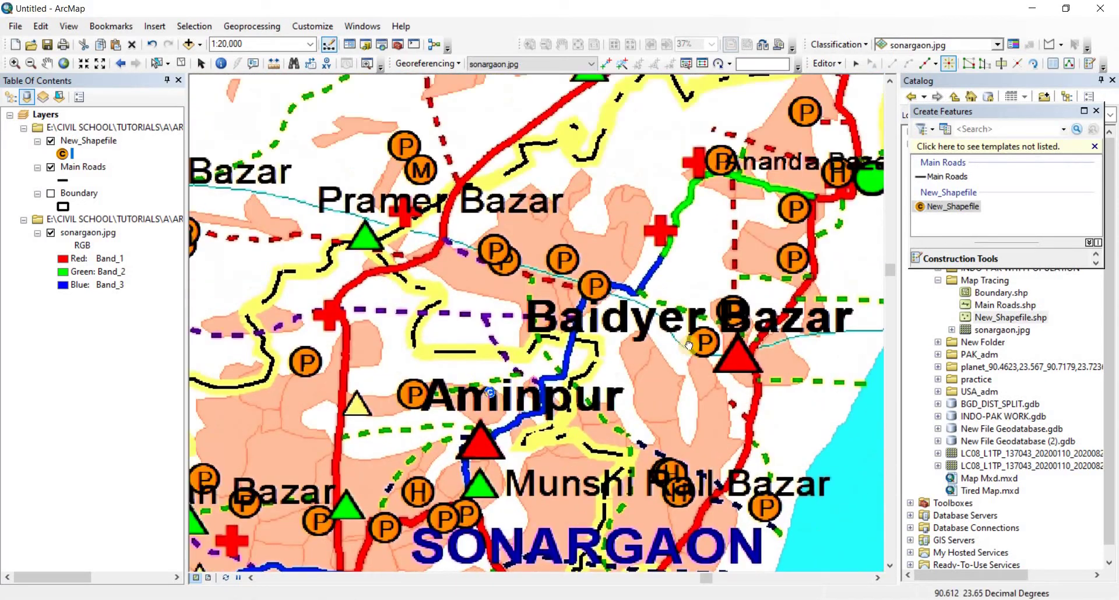
key(Left)
drag(359, 358, 537, 278)
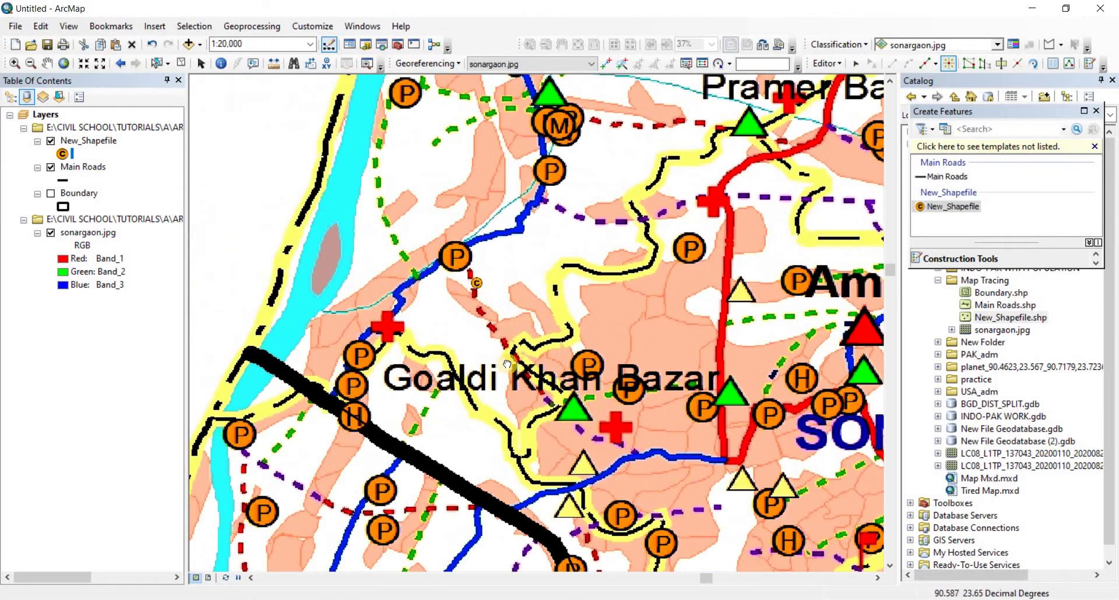
drag(572, 205, 505, 380)
drag(536, 309, 501, 465)
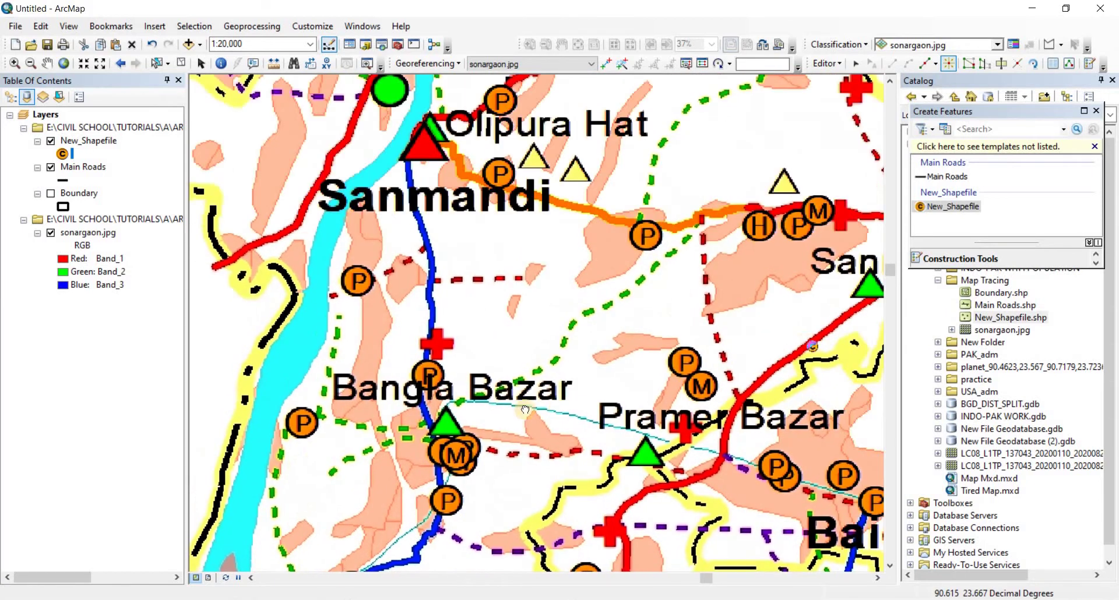
drag(762, 367, 721, 400)
key(Up)
key(Right)
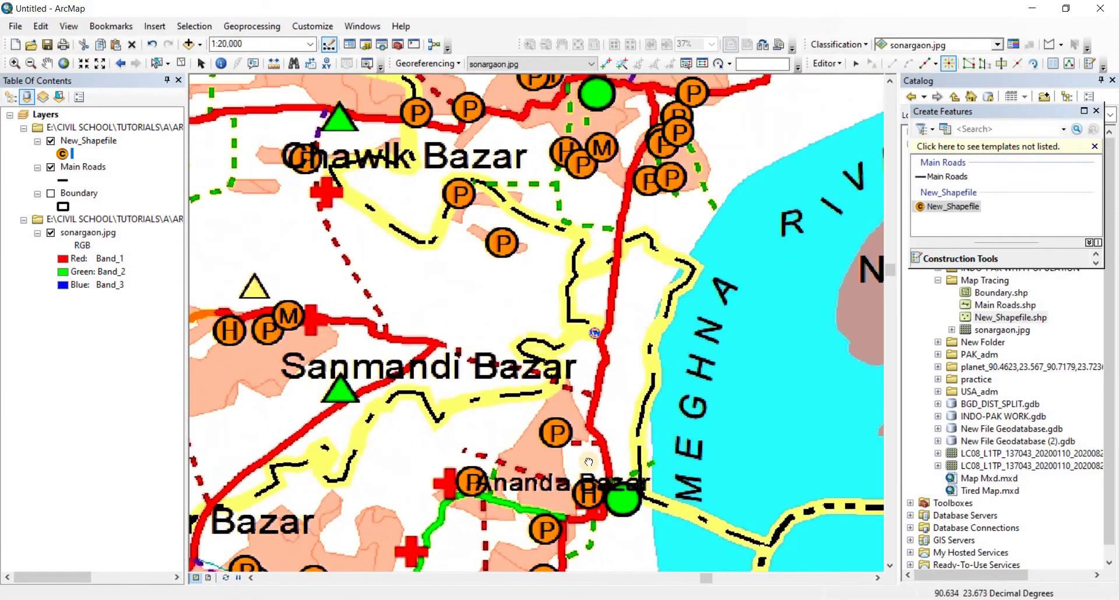
key(Up)
drag(619, 233, 573, 363)
drag(729, 361, 508, 449)
drag(581, 377, 587, 493)
drag(428, 373, 678, 534)
drag(542, 513, 691, 598)
drag(507, 548, 749, 416)
drag(438, 563, 535, 457)
- Examine the northwestern area around Nayapur Hat, Sadipur, Gangapur and Pakunda Bazar for more circled C symbols
key(Left)
key(Down)
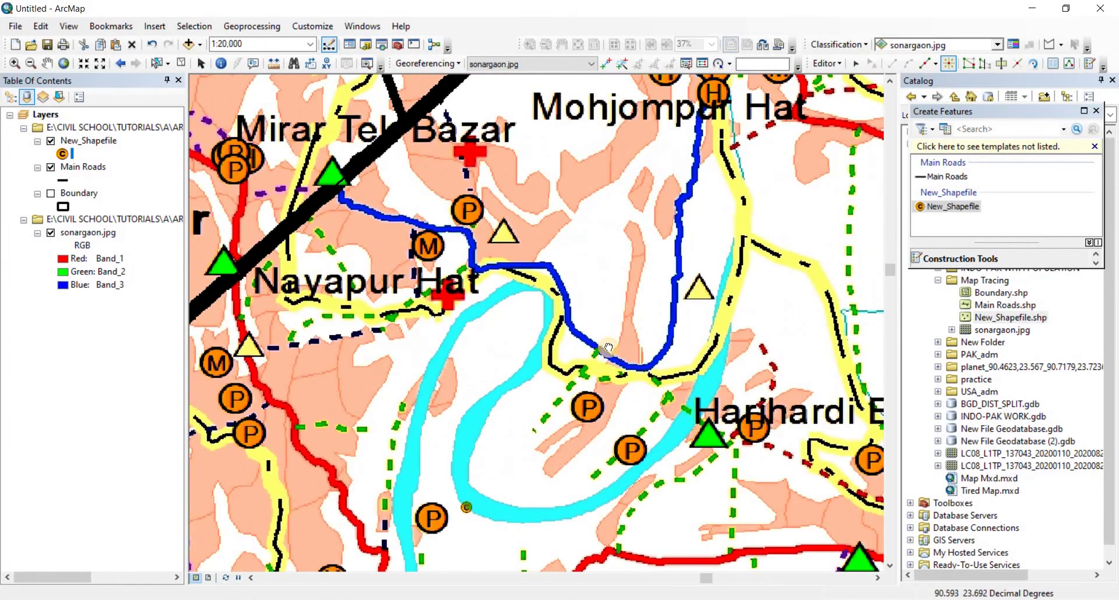
key(Left)
key(Down)
key(Left)
key(Down)
key(Down)
drag(408, 426, 498, 539)
drag(403, 389, 506, 543)
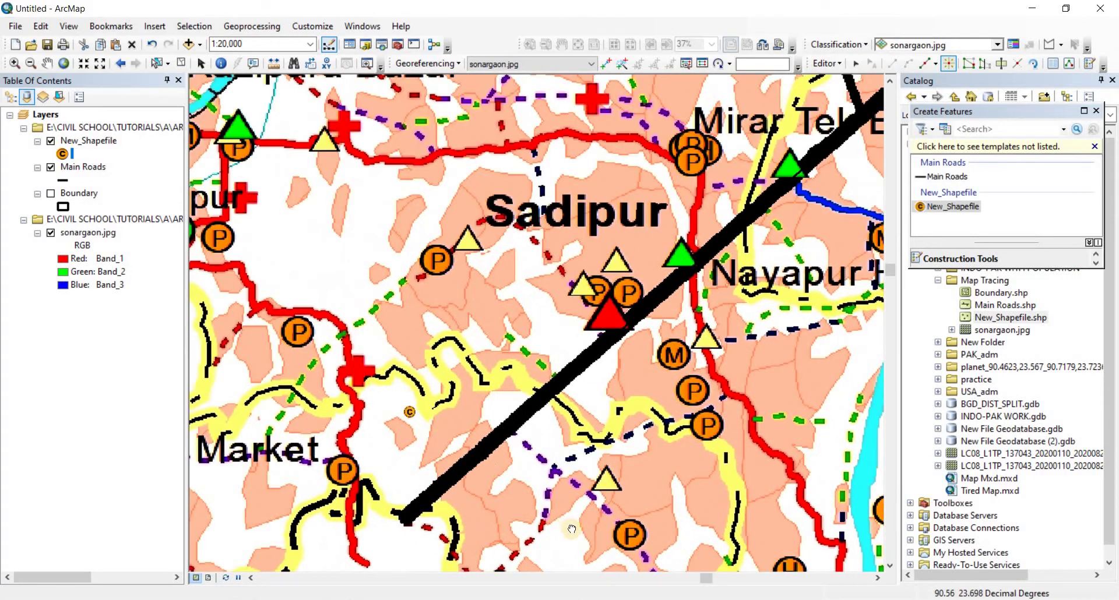
drag(273, 271, 638, 355)
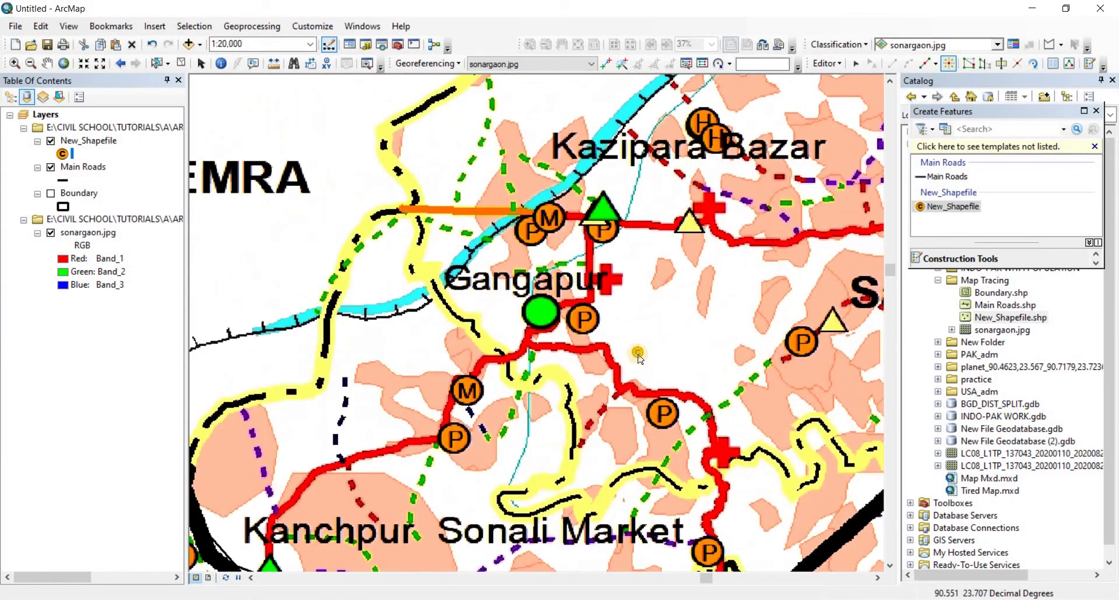
scroll(637, 355, up, 1)
scroll(638, 354, down, 2)
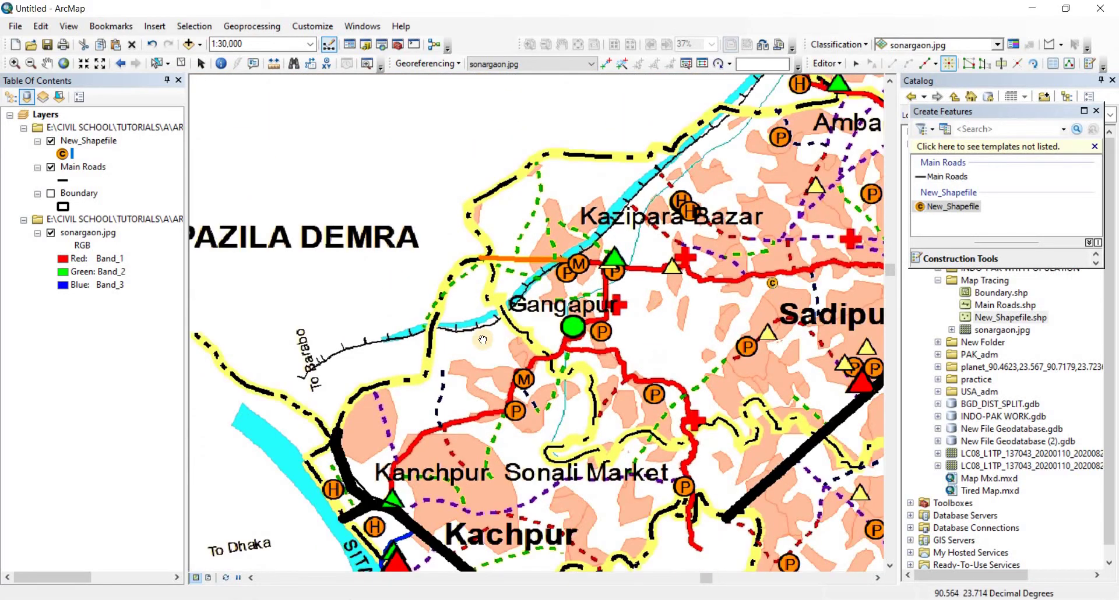
key(Up)
key(Right)
key(Up)
key(Up)
key(Right)
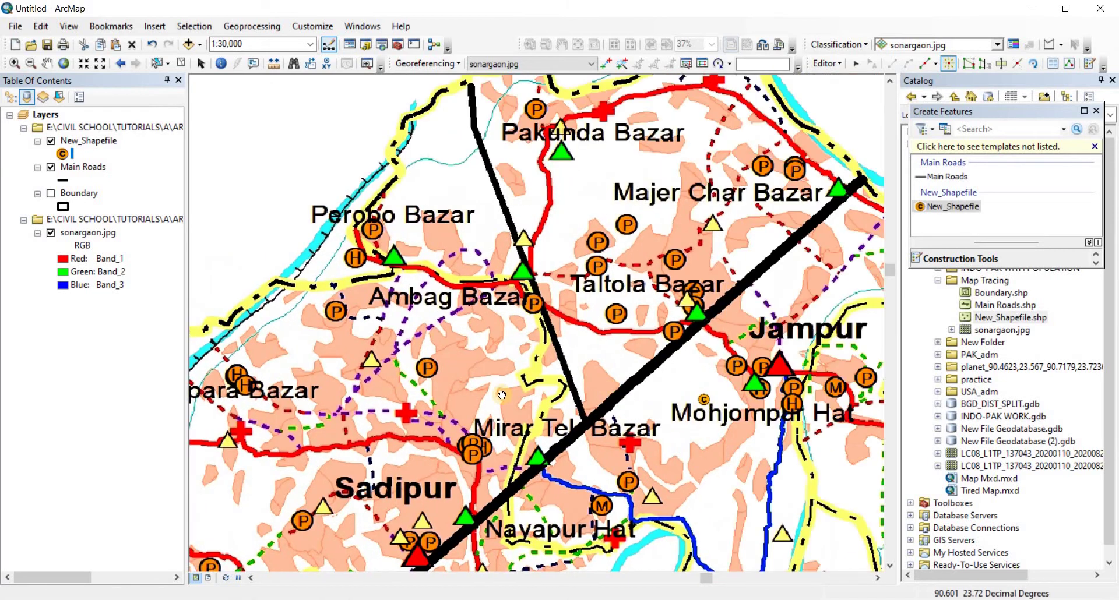
- Recheck the map at smaller scales from Jampur south through Sonargaon to Shambhupura for missed circled C symbols
scroll(501, 395, down, 1)
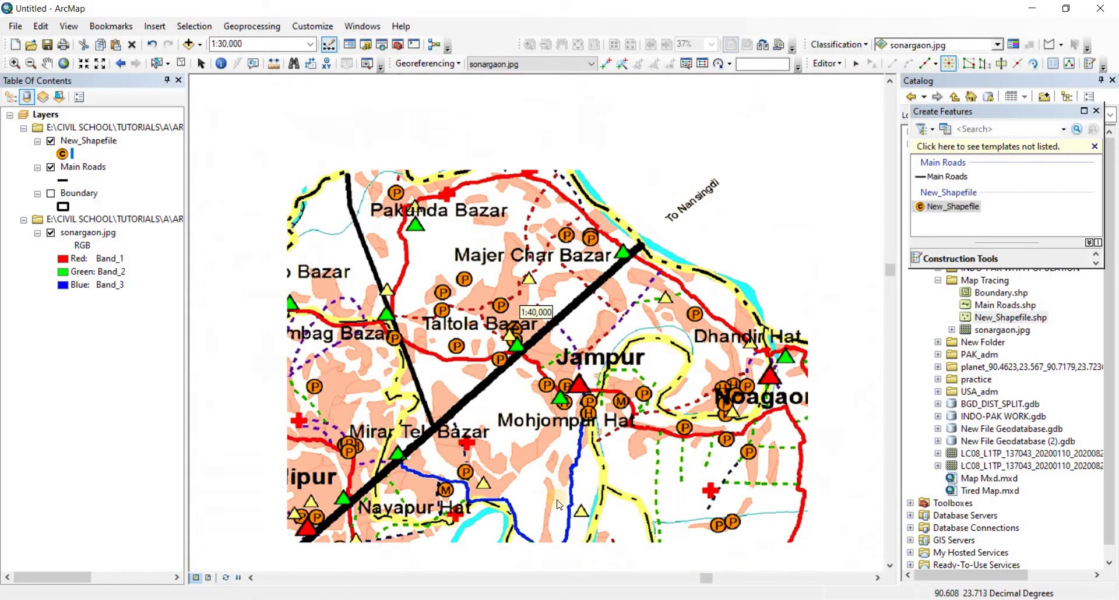
key(Down)
key(Right)
key(Down)
key(Down)
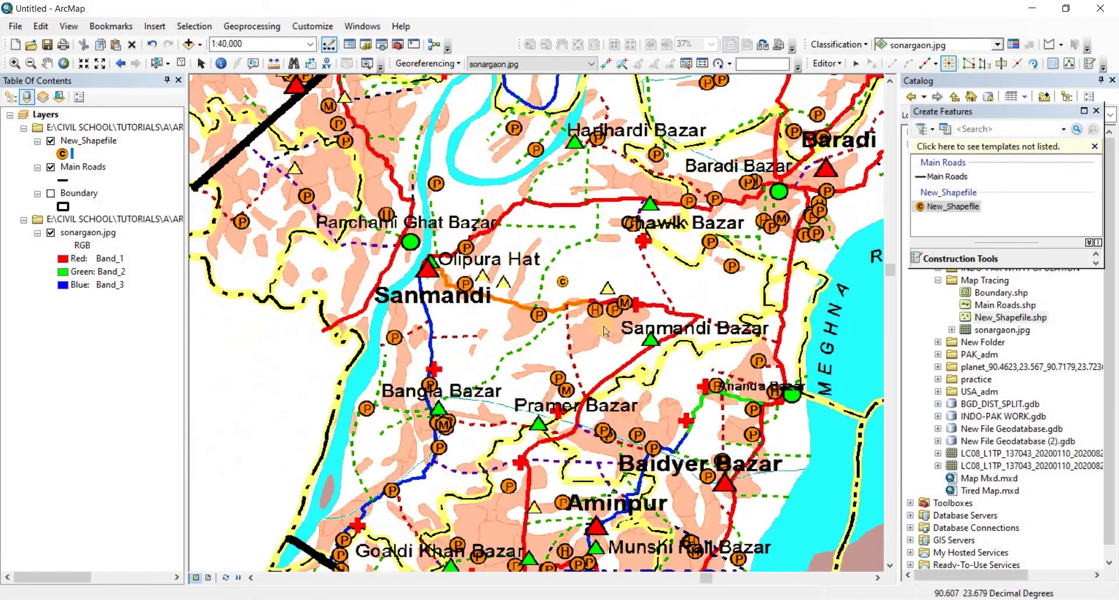
key(Down)
key(Right)
key(Down)
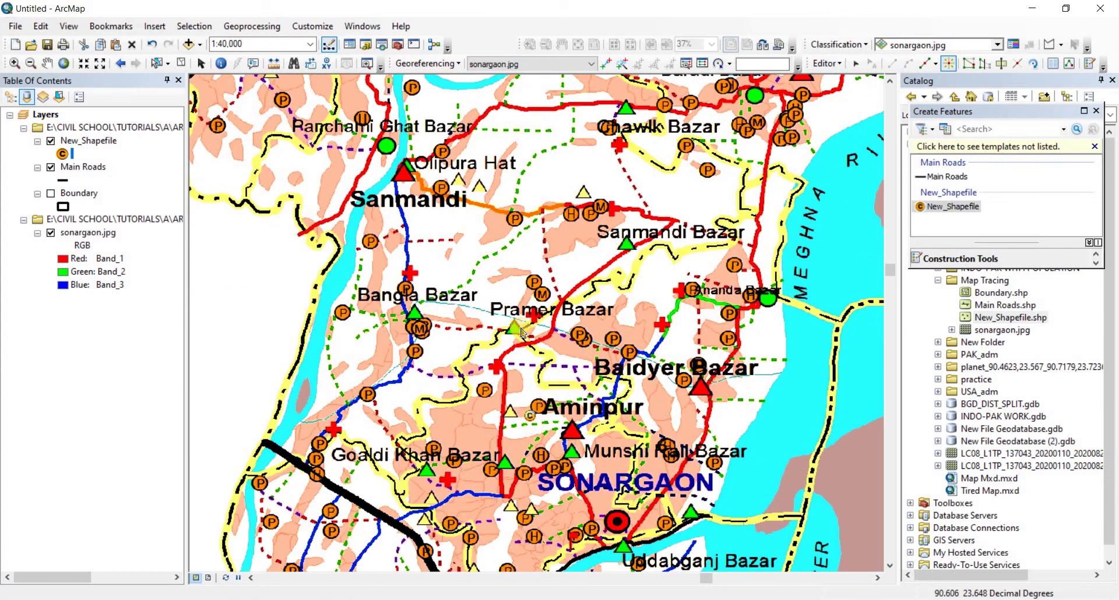
scroll(521, 300, down, 1)
key(Down)
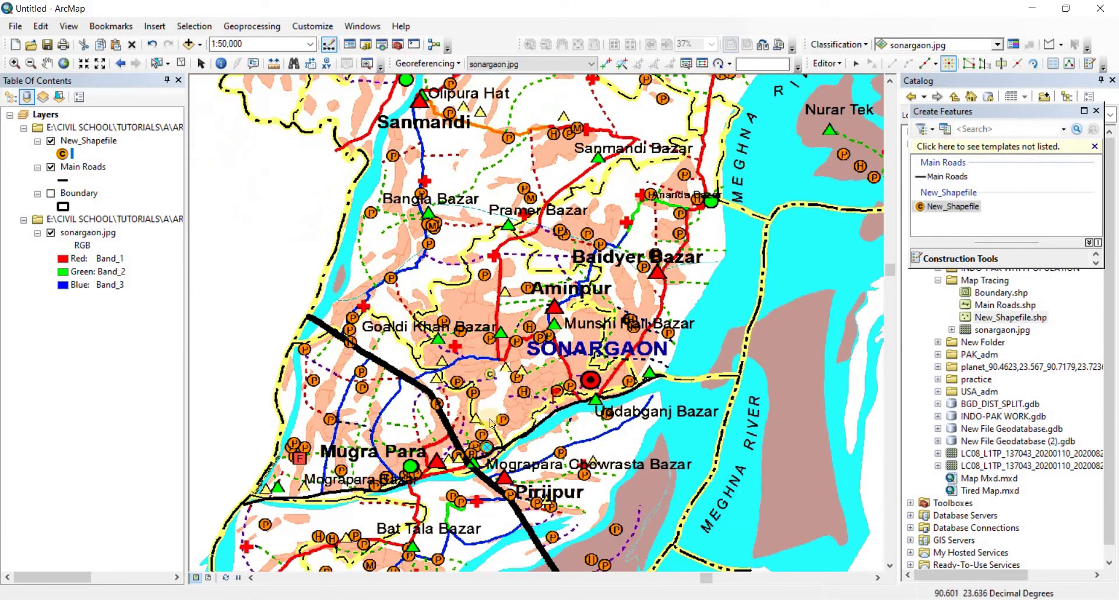
key(Down)
key(Down)
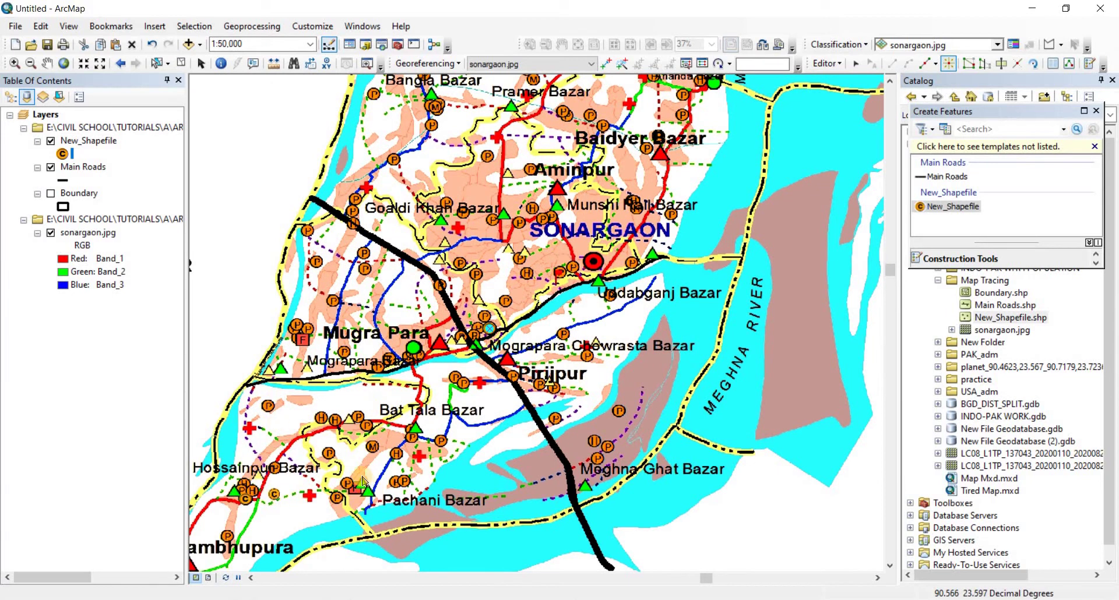
click(384, 454)
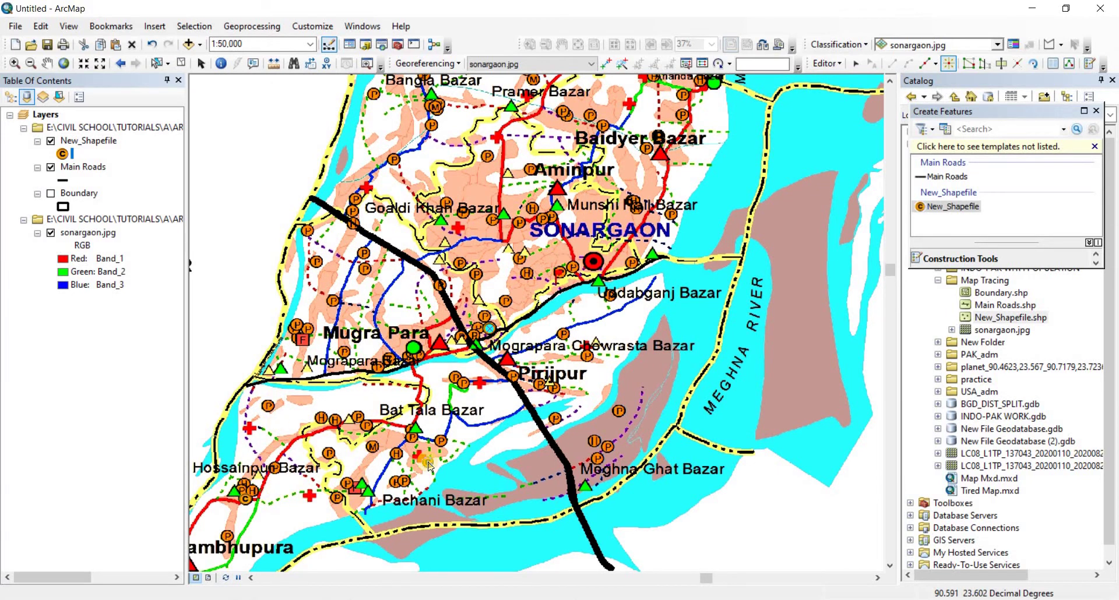
scroll(428, 465, up, 1)
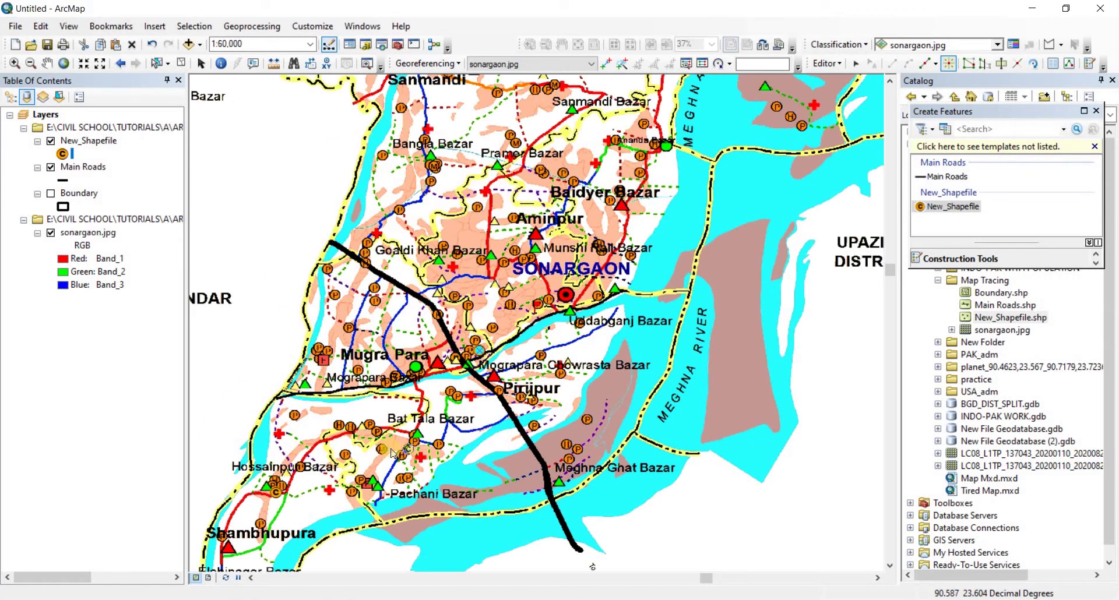
scroll(389, 453, up, 1)
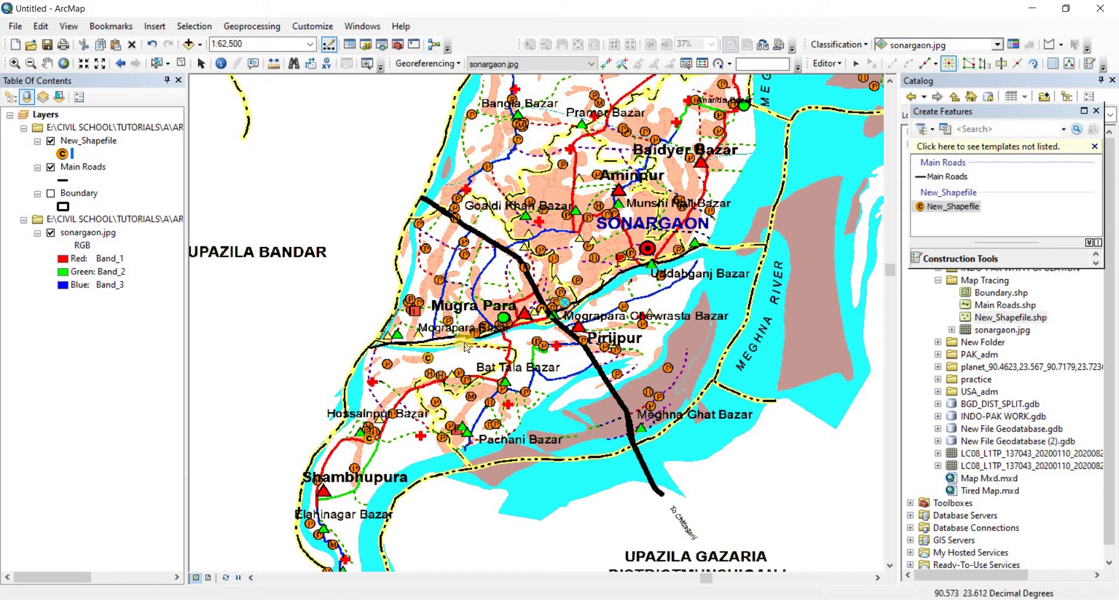
- Save the edits to the New_Shapefile points and stop the editing session
click(826, 63)
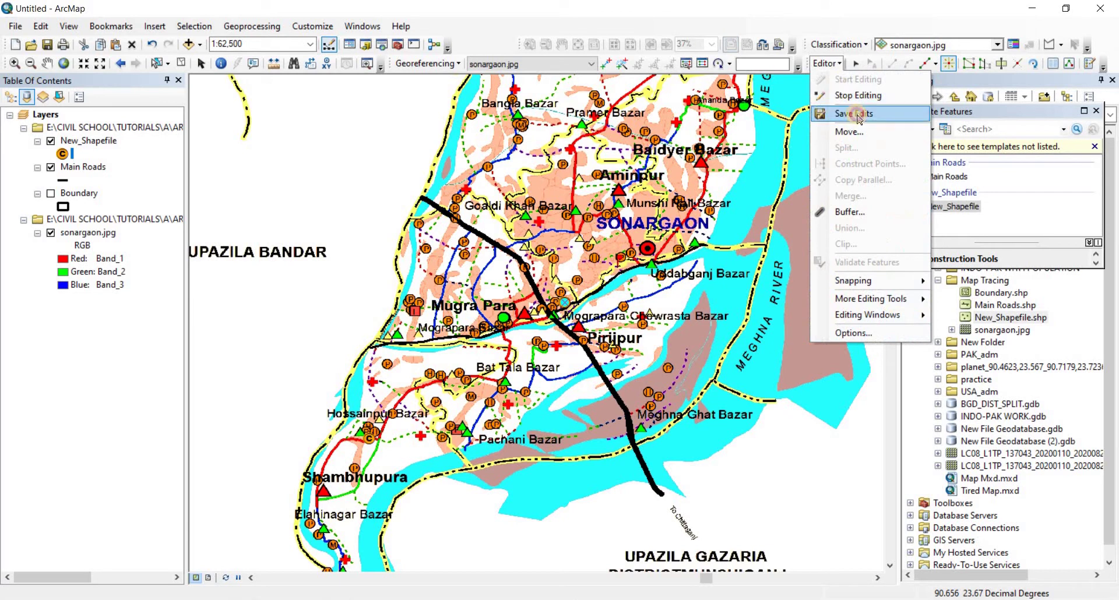
click(837, 65)
click(837, 66)
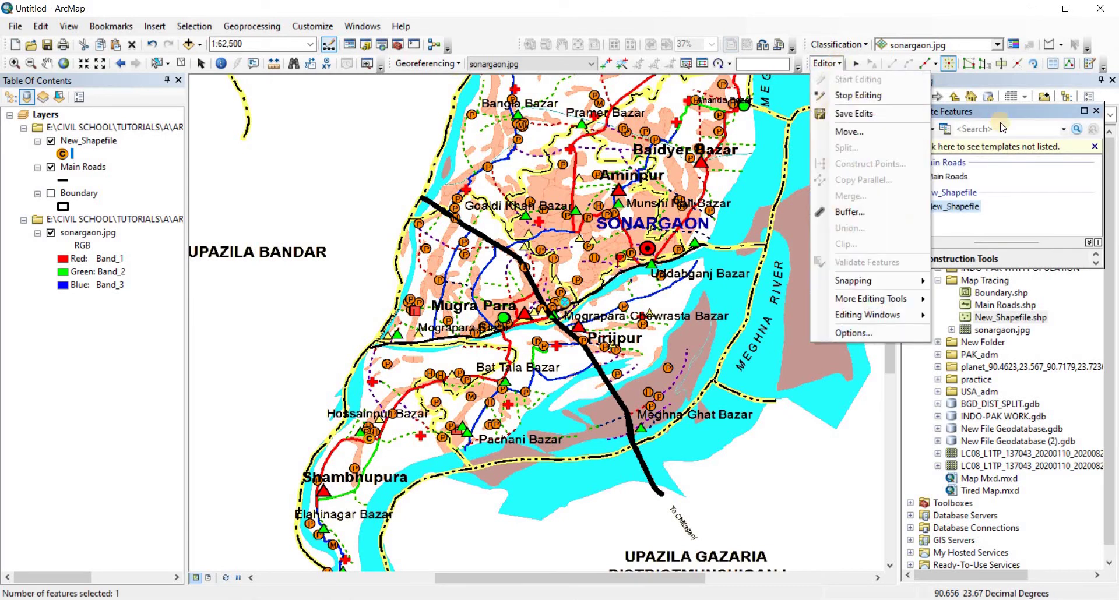
click(990, 210)
click(830, 65)
click(830, 64)
click(832, 65)
click(847, 80)
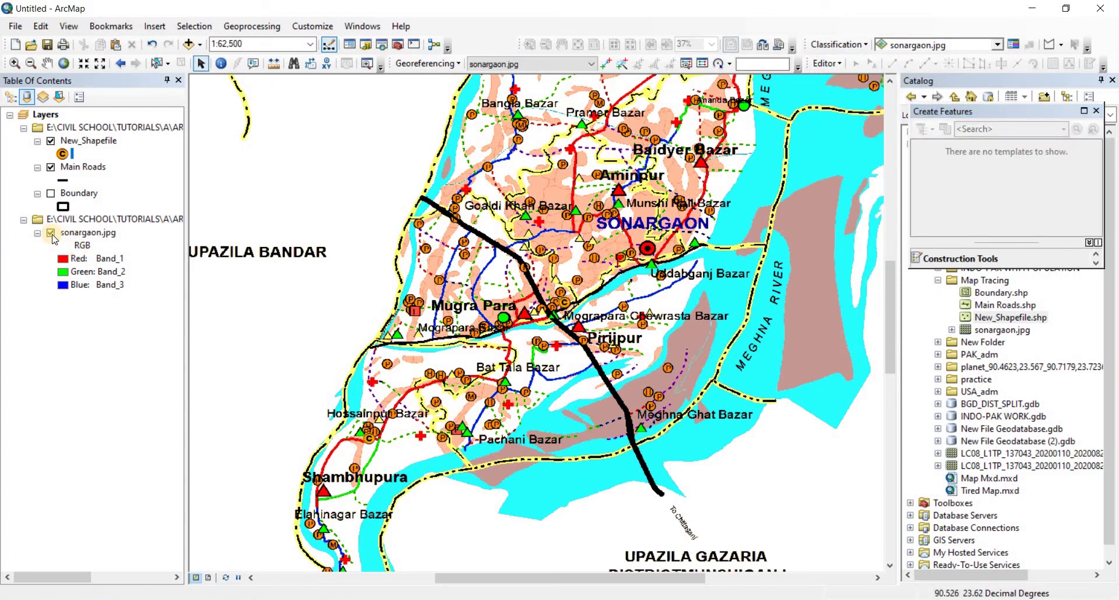
- Hide the sonargaon.jpg layer, show the Boundary layer and review the complete tracing at 1:200,000
click(50, 233)
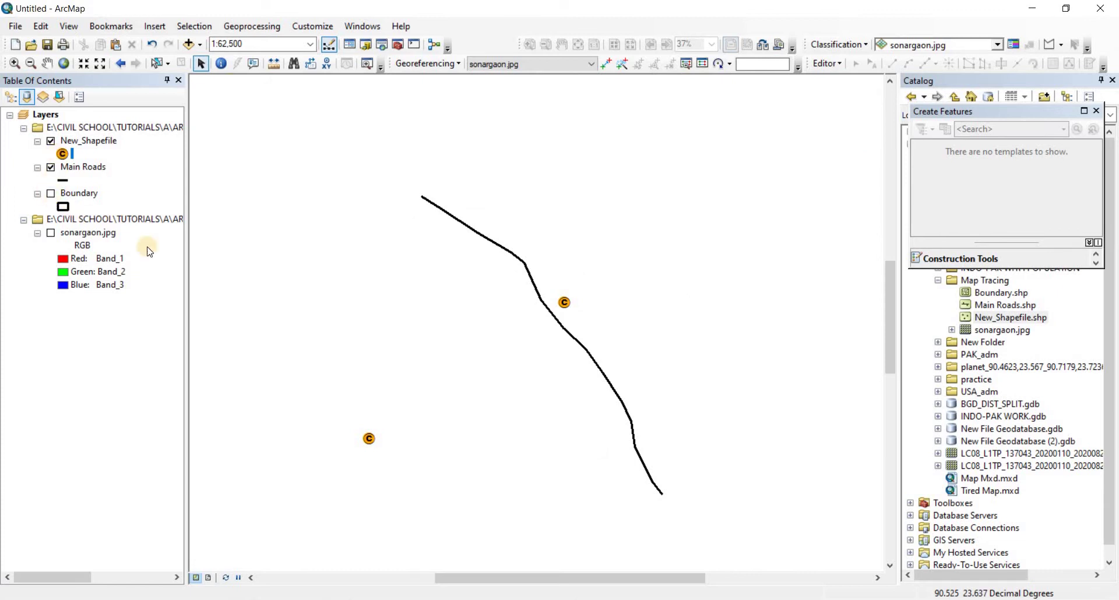
scroll(446, 263, down, 1)
scroll(446, 263, up, 3)
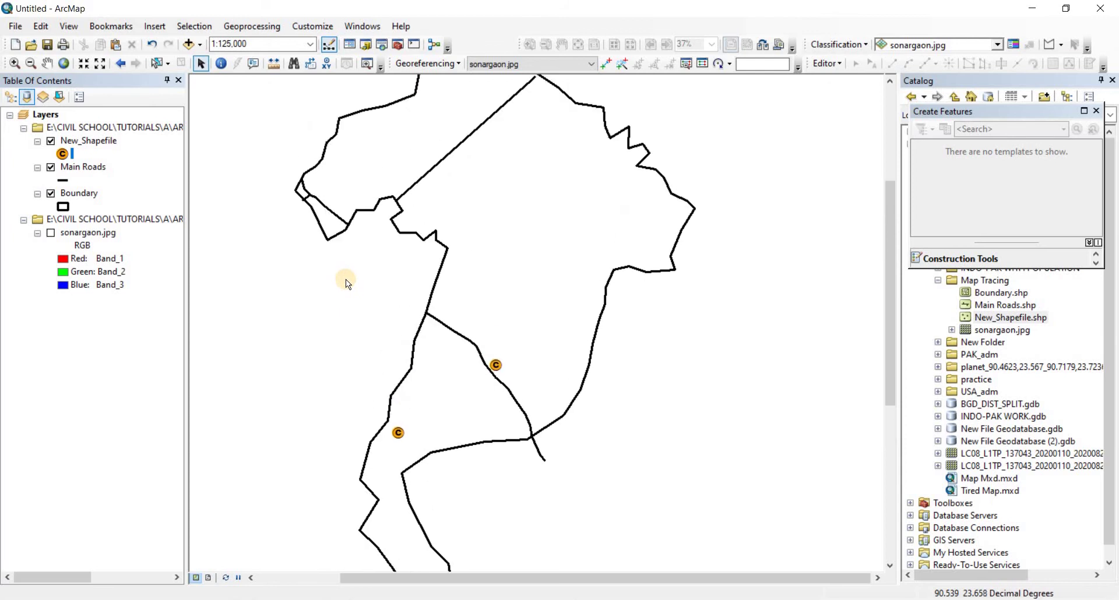
scroll(344, 279, down, 2)
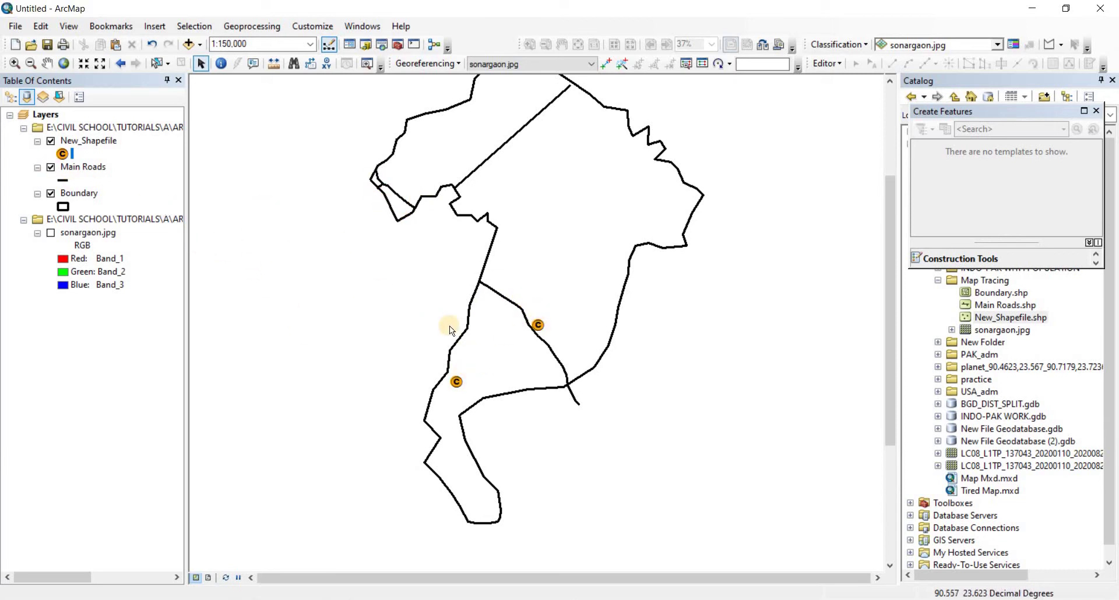
scroll(449, 327, up, 2)
scroll(450, 326, down, 3)
drag(447, 296, 422, 323)
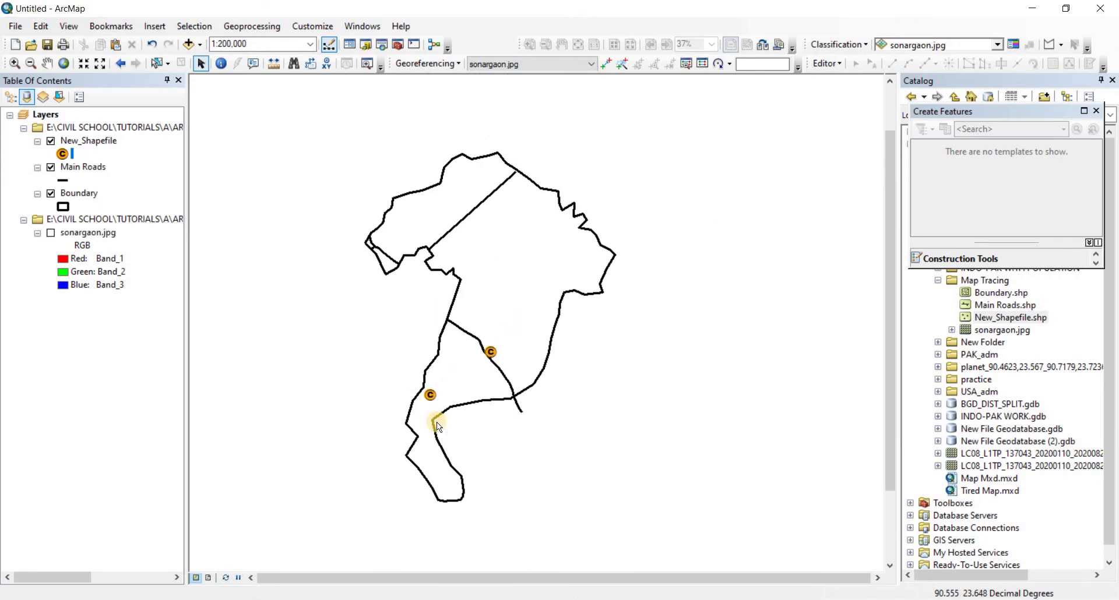
- Reduce the size of the New_Shapefile circled C point symbol
click(62, 155)
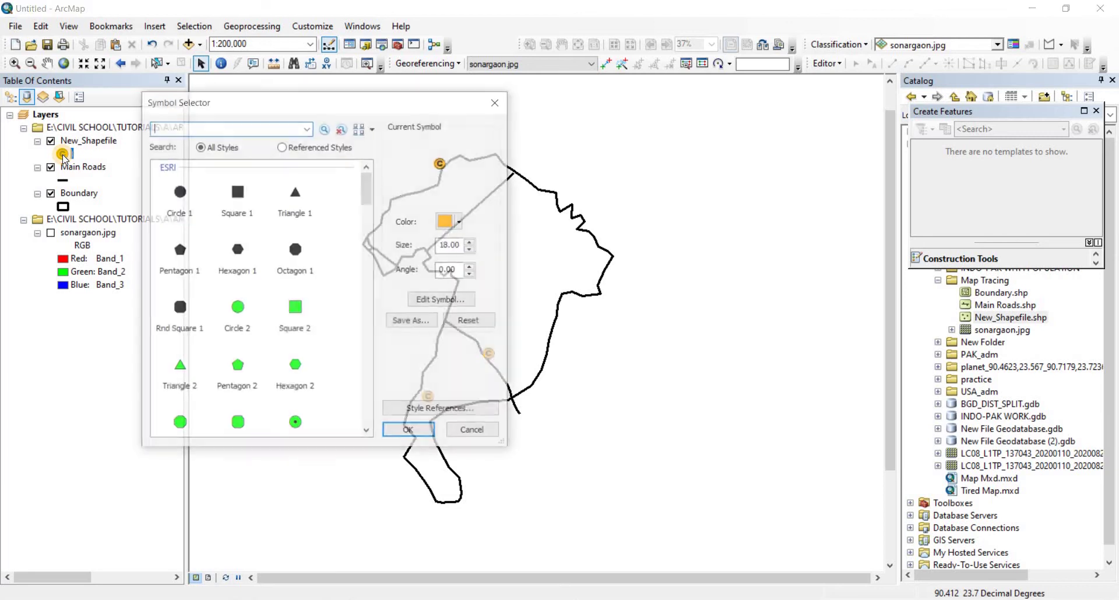
click(472, 249)
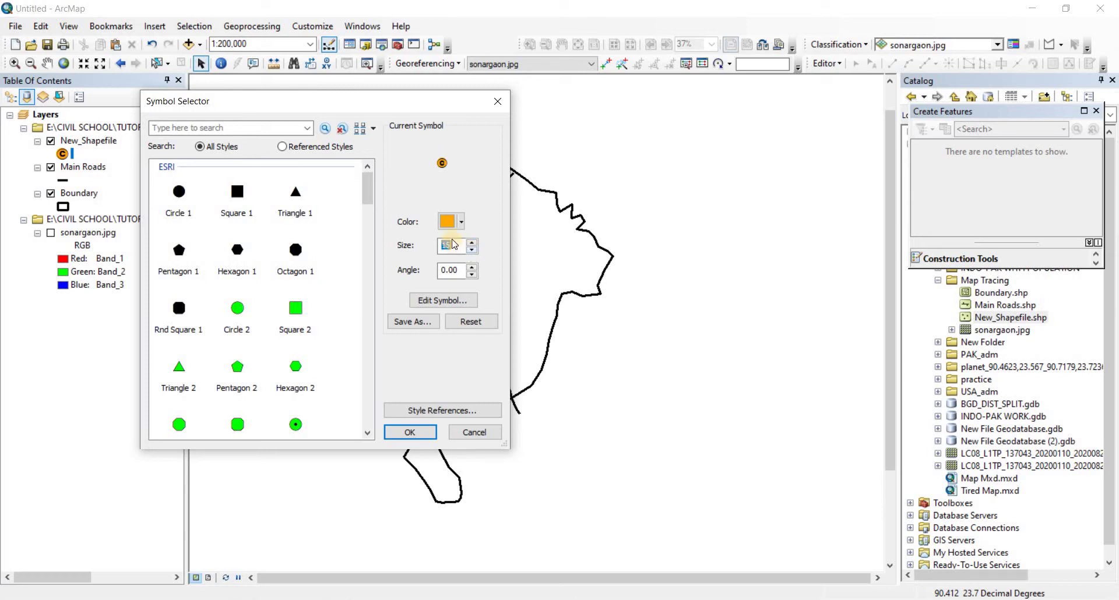
click(417, 433)
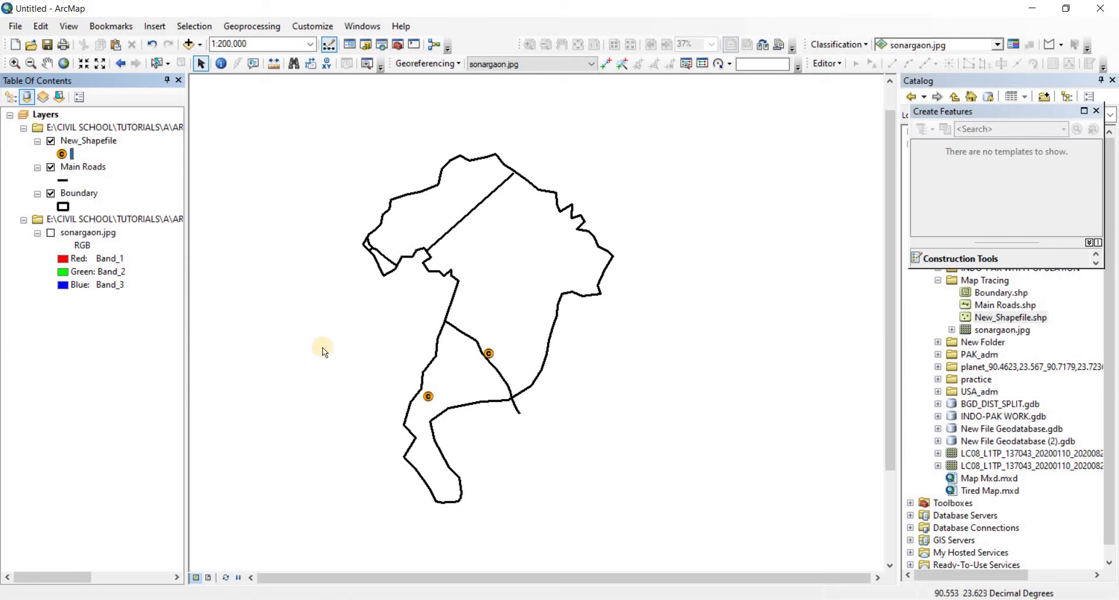
- Switch to the page layout and set its paper size to Letter
click(207, 579)
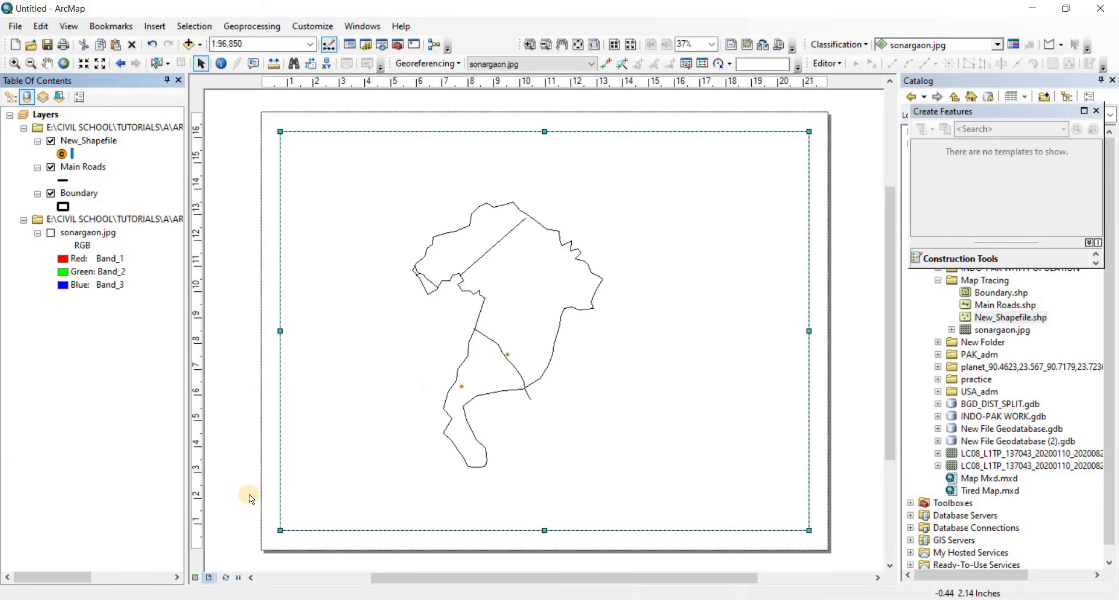
click(15, 26)
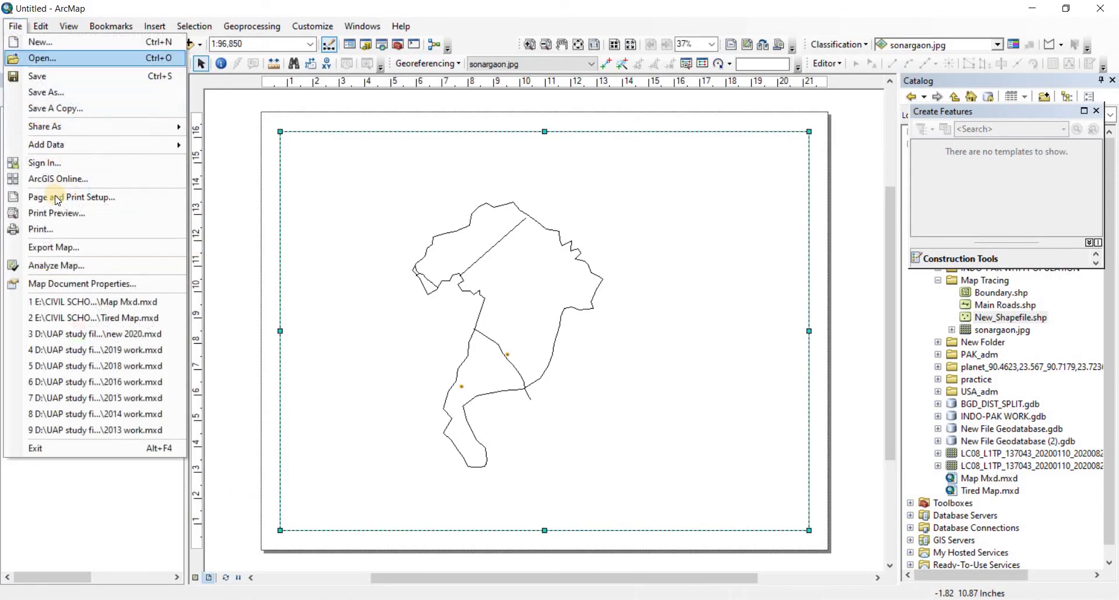
click(56, 199)
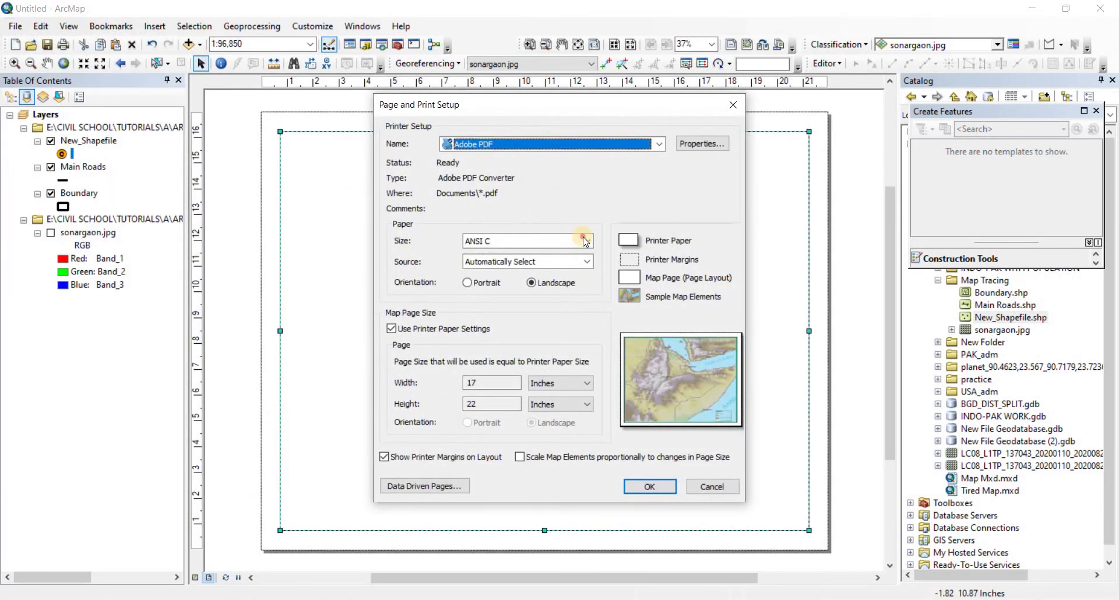
click(585, 242)
scroll(501, 286, down, 3)
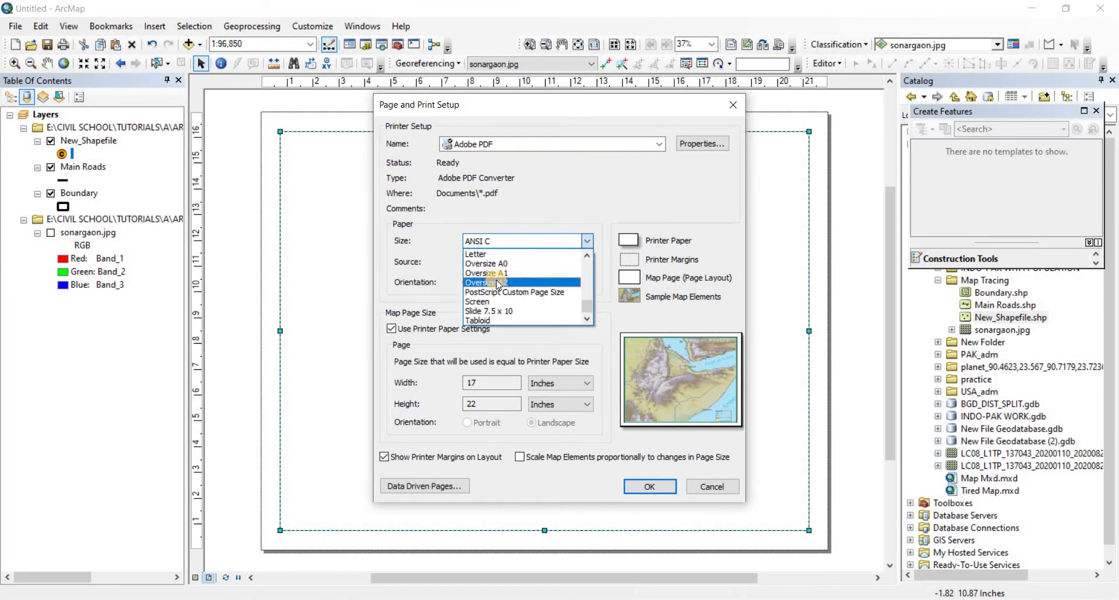
scroll(496, 279, up, 1)
click(492, 283)
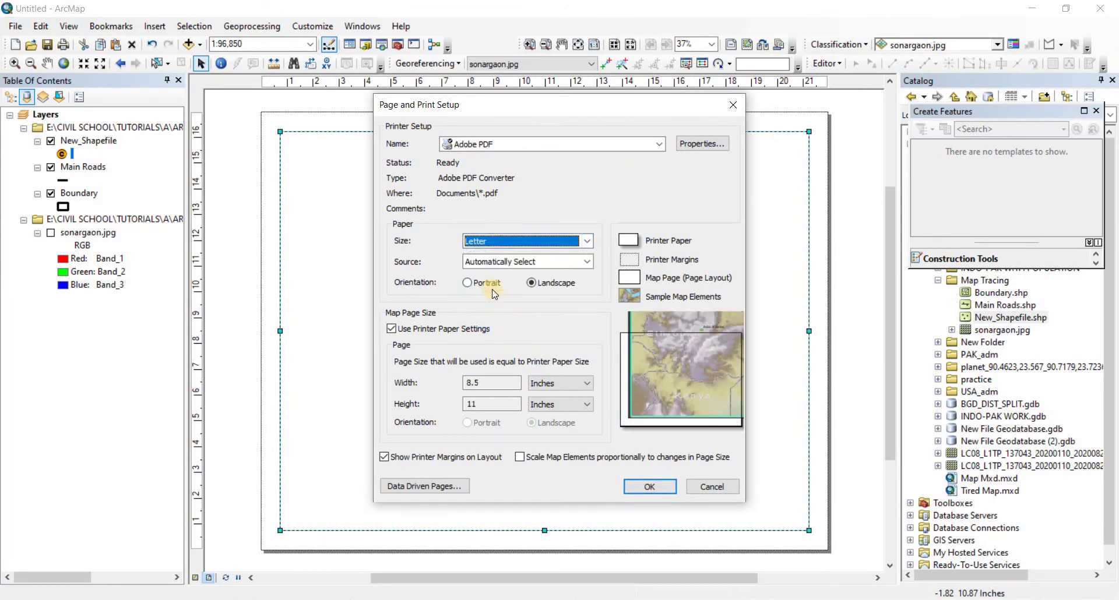
click(648, 487)
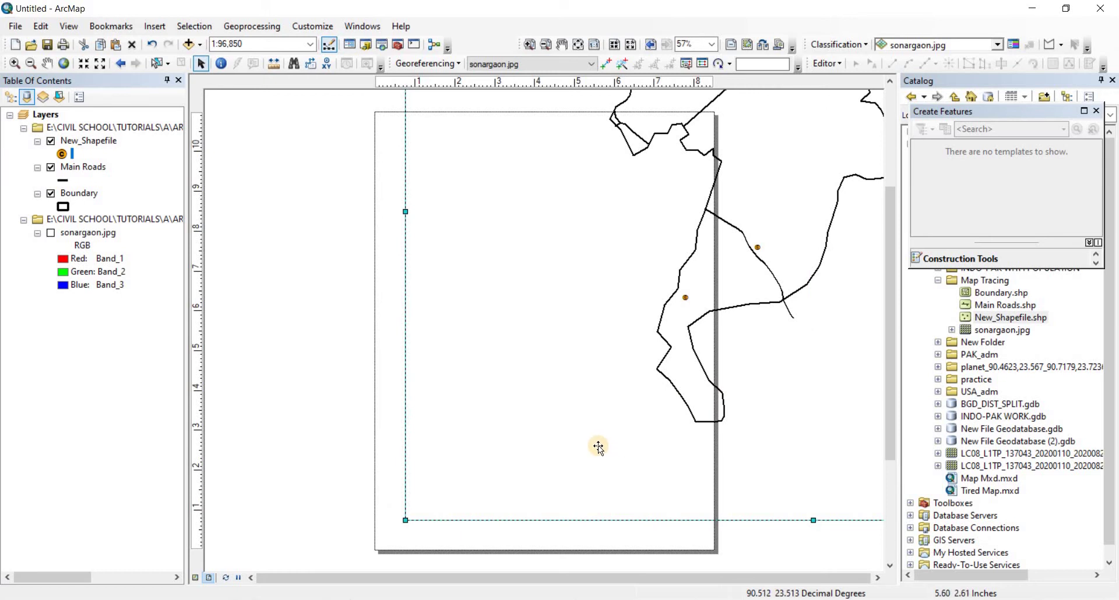
- Shrink the data frame and move it over the page, at about 10.6 by 5.8 inches
scroll(598, 446, down, 3)
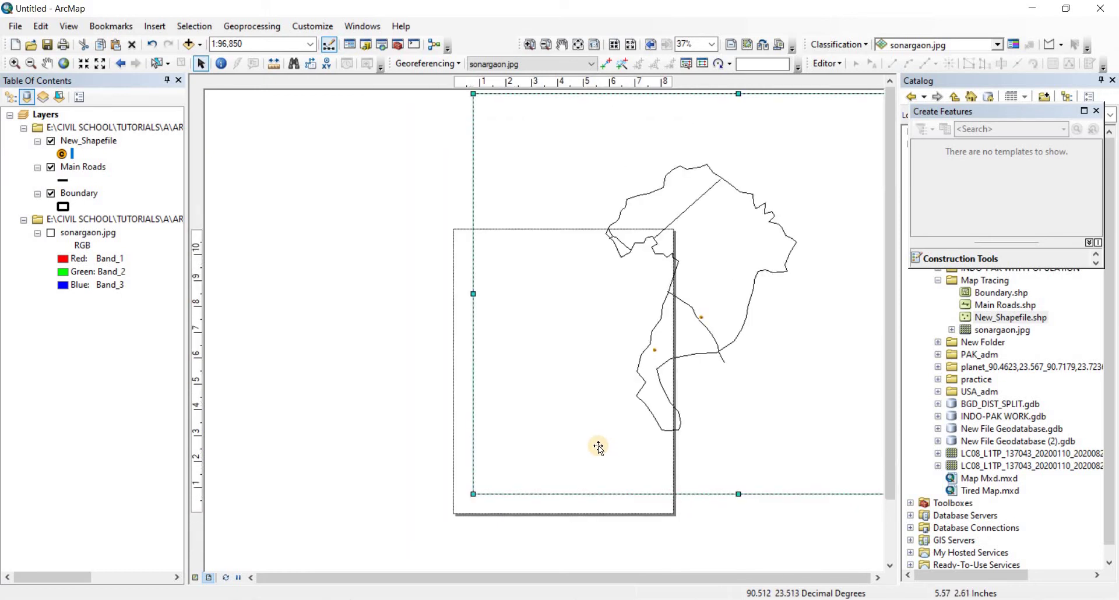
scroll(598, 445, down, 2)
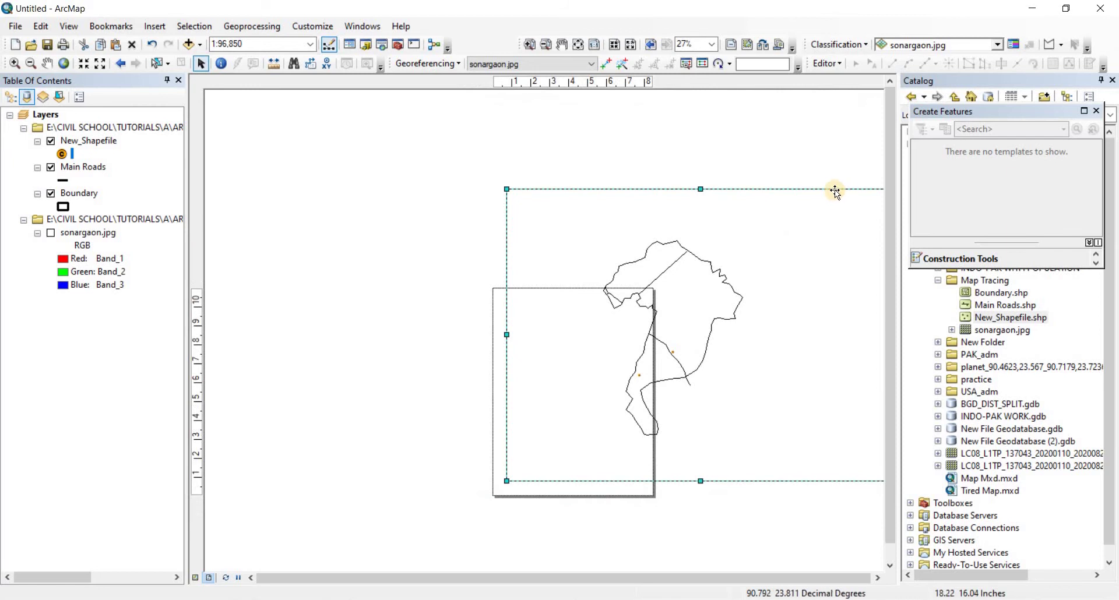
drag(834, 191, 728, 314)
drag(616, 316, 653, 280)
drag(721, 321, 648, 387)
drag(607, 354, 620, 333)
- Zoom the map inside the data frame out to 1:250,000 and centre the traced upazila on the page
click(31, 64)
click(563, 361)
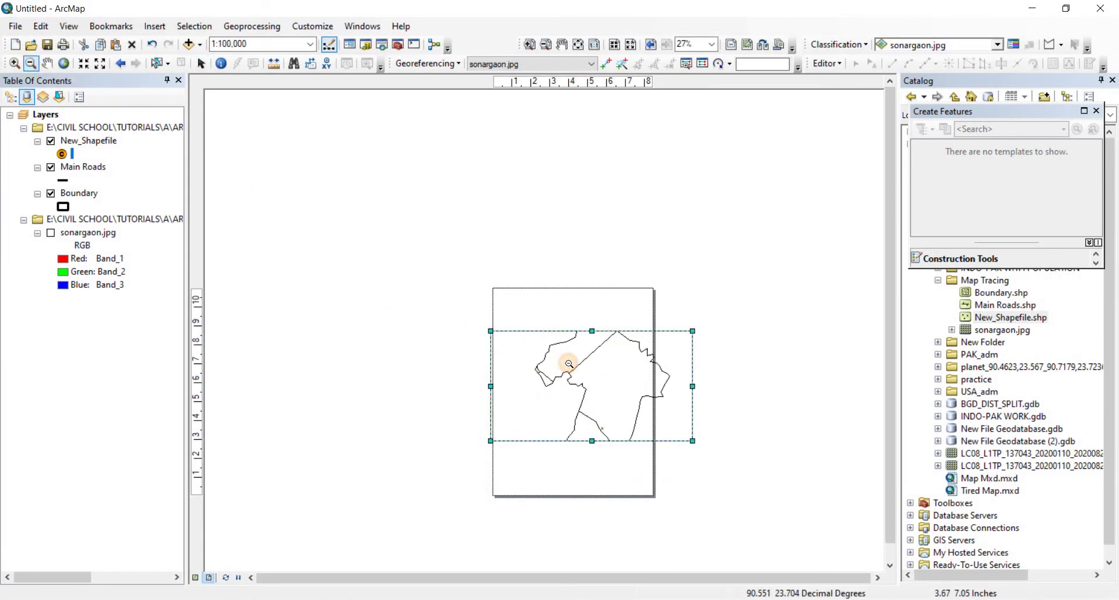
click(568, 364)
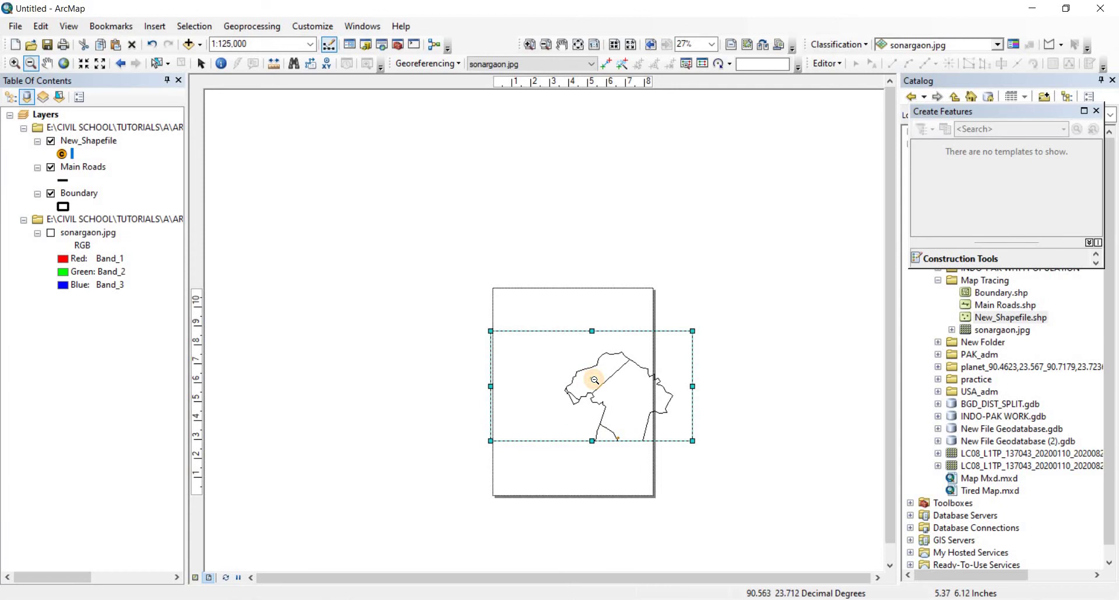
click(594, 380)
click(47, 63)
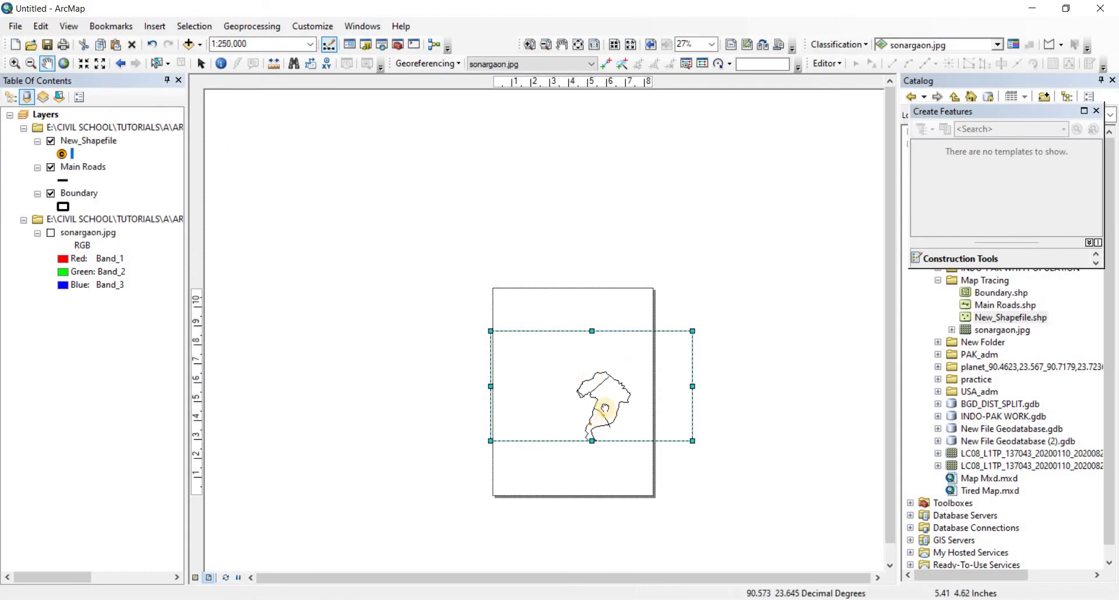
drag(604, 407, 571, 396)
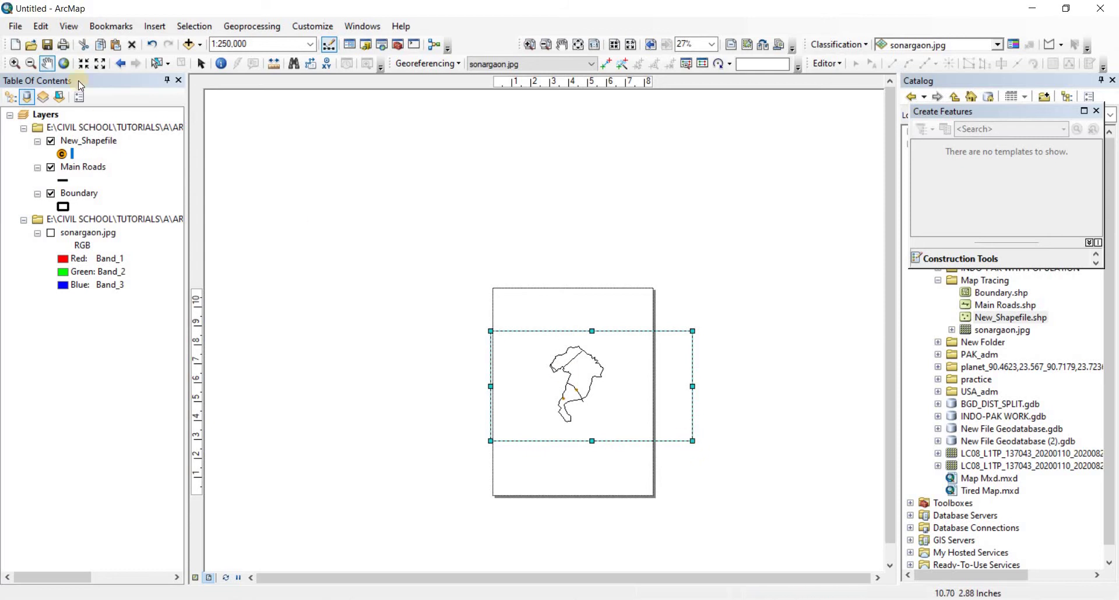
- Resize the data frame to fit just inside the Letter page edges, about 8 by 10 inches
click(200, 69)
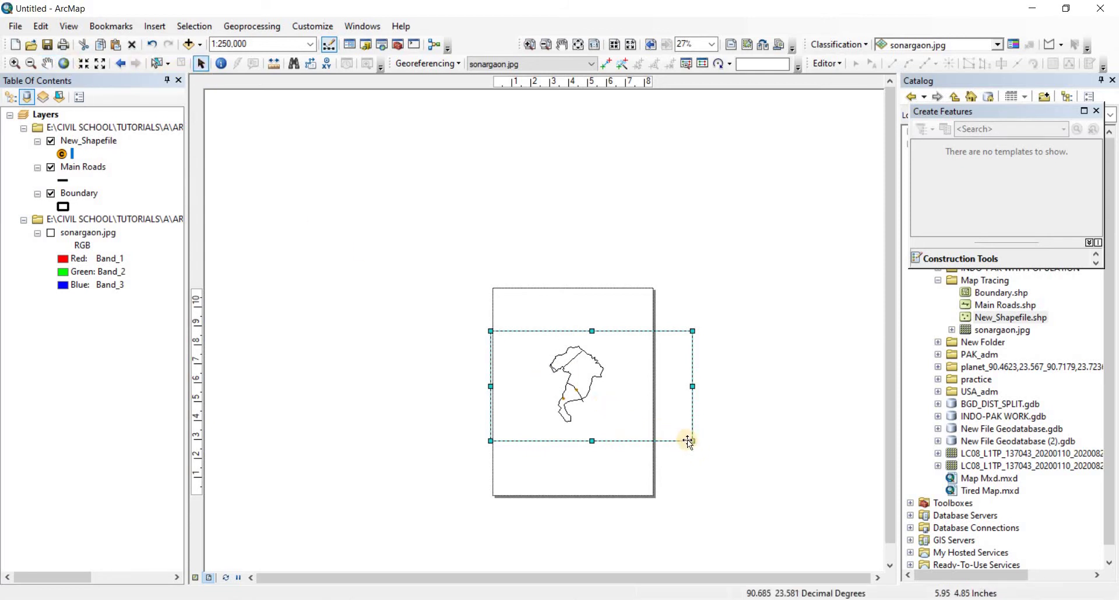
drag(697, 467, 693, 489)
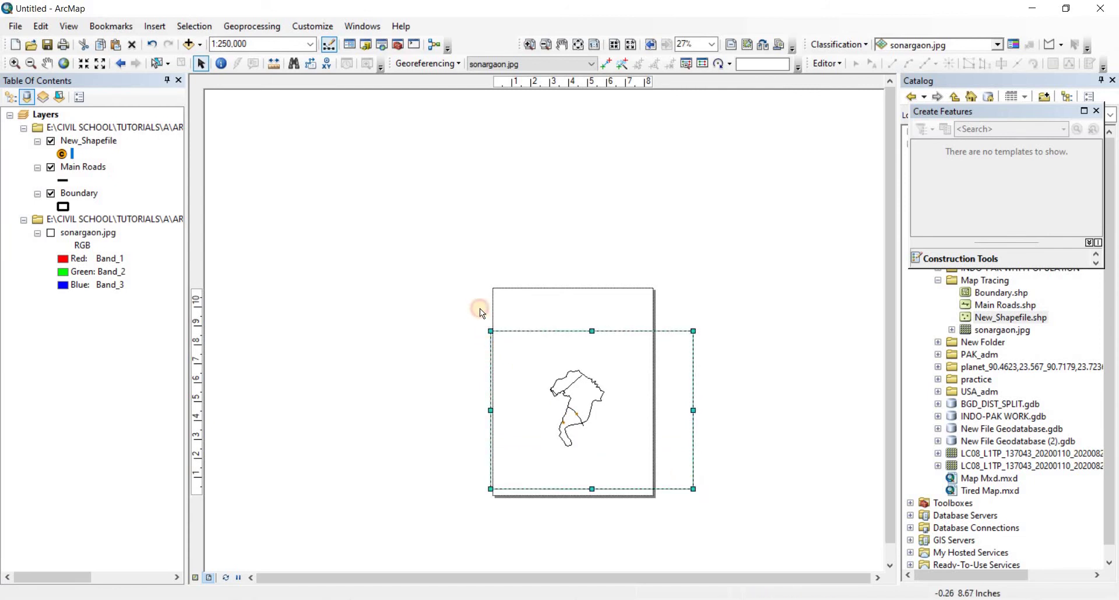
drag(474, 295, 468, 287)
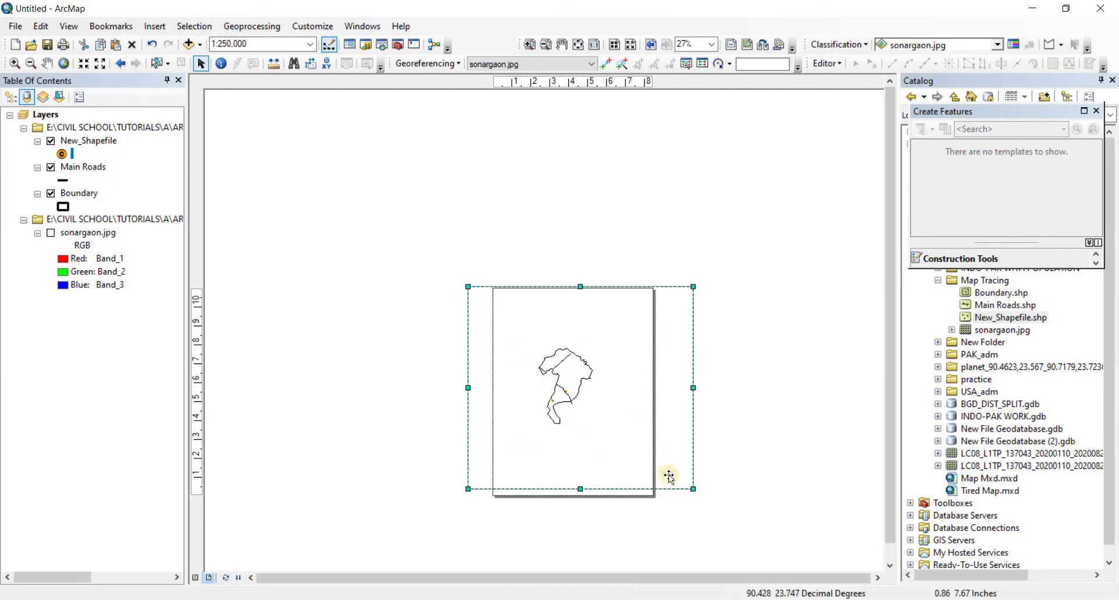
scroll(619, 446, up, 5)
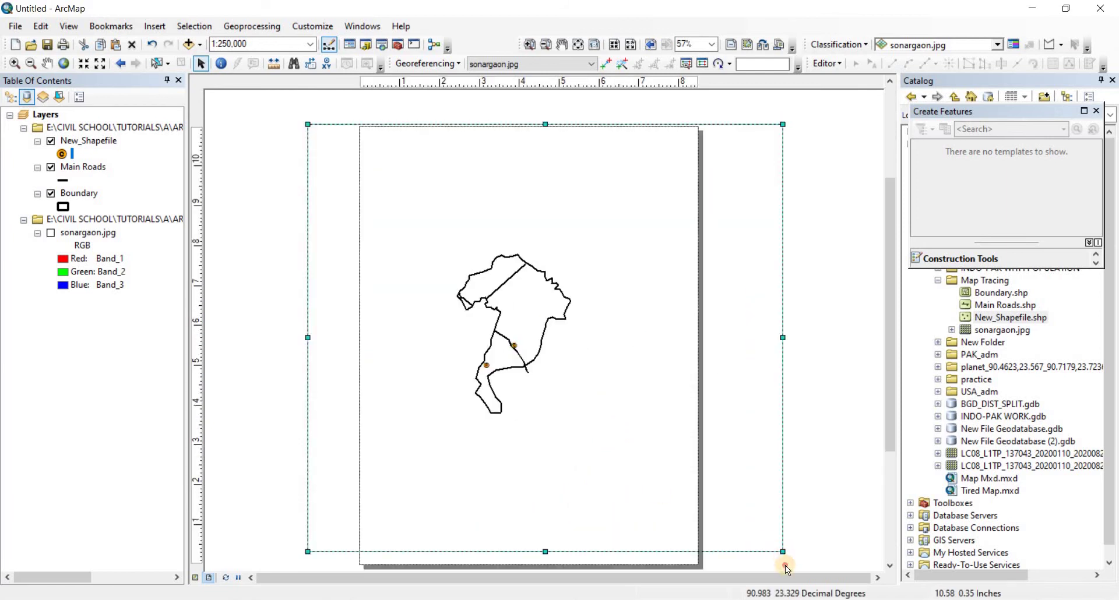
drag(784, 554, 786, 569)
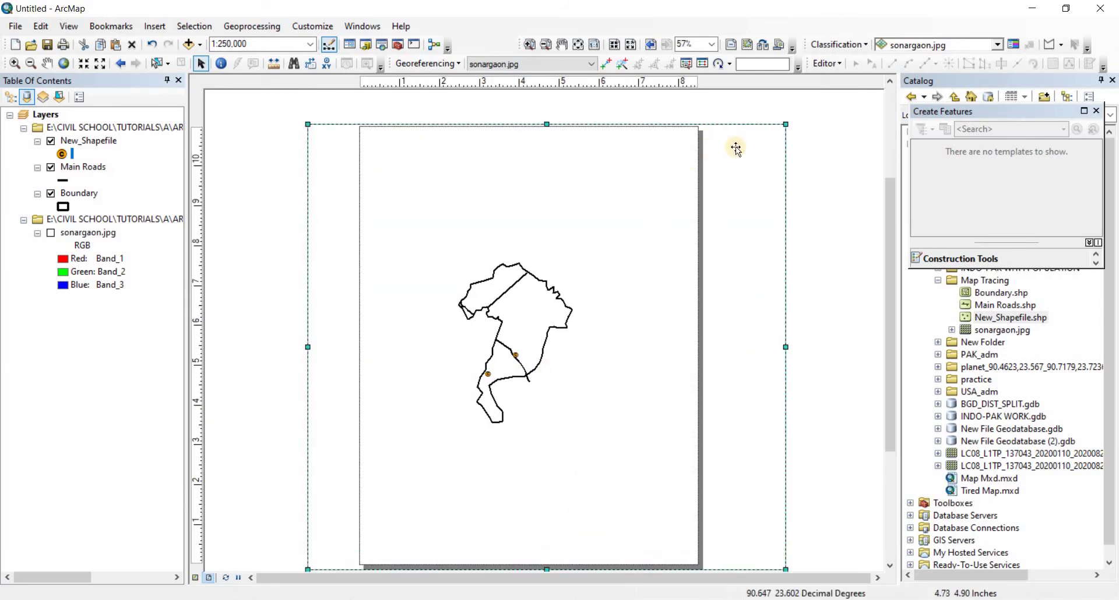
drag(785, 122, 656, 159)
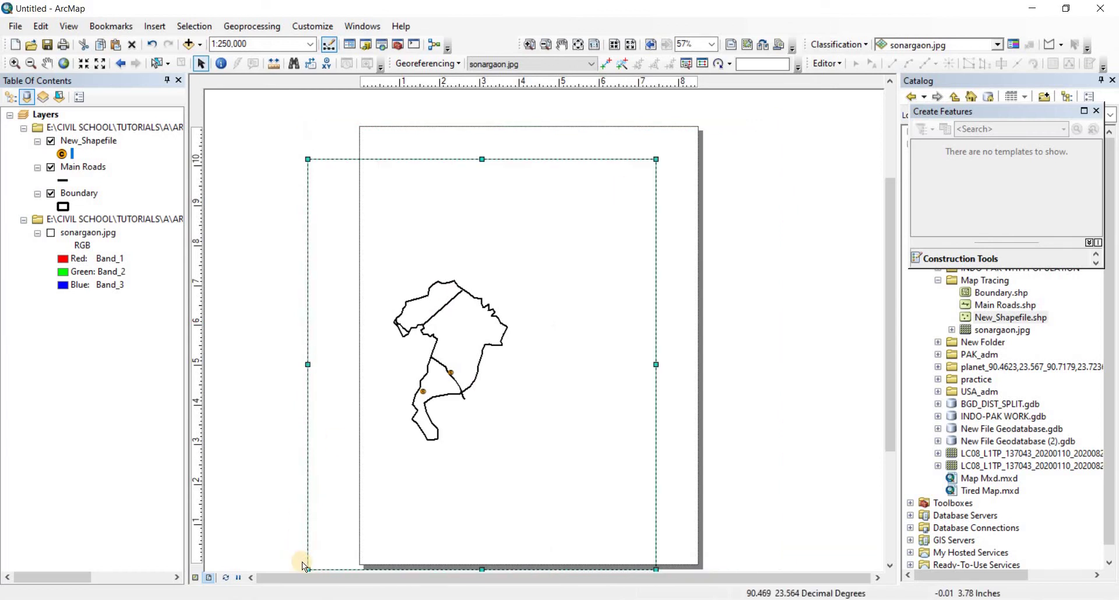
drag(308, 567, 373, 504)
drag(656, 159, 687, 141)
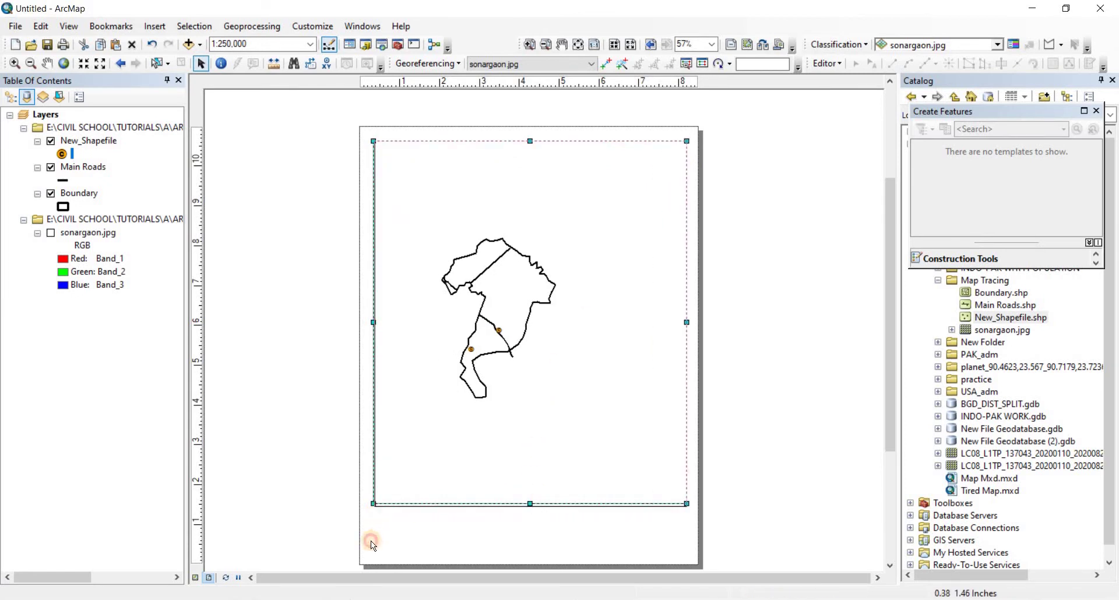
drag(373, 504, 369, 545)
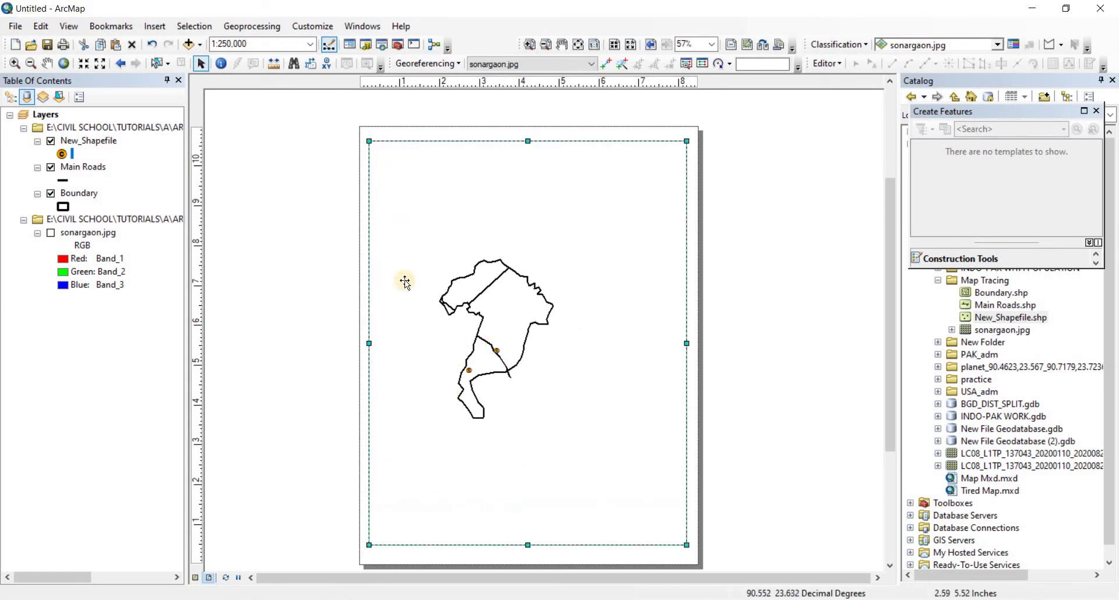
- Zoom the data frame's map to its full extent and show the sonargaon.jpg layer beneath the traced features
click(64, 65)
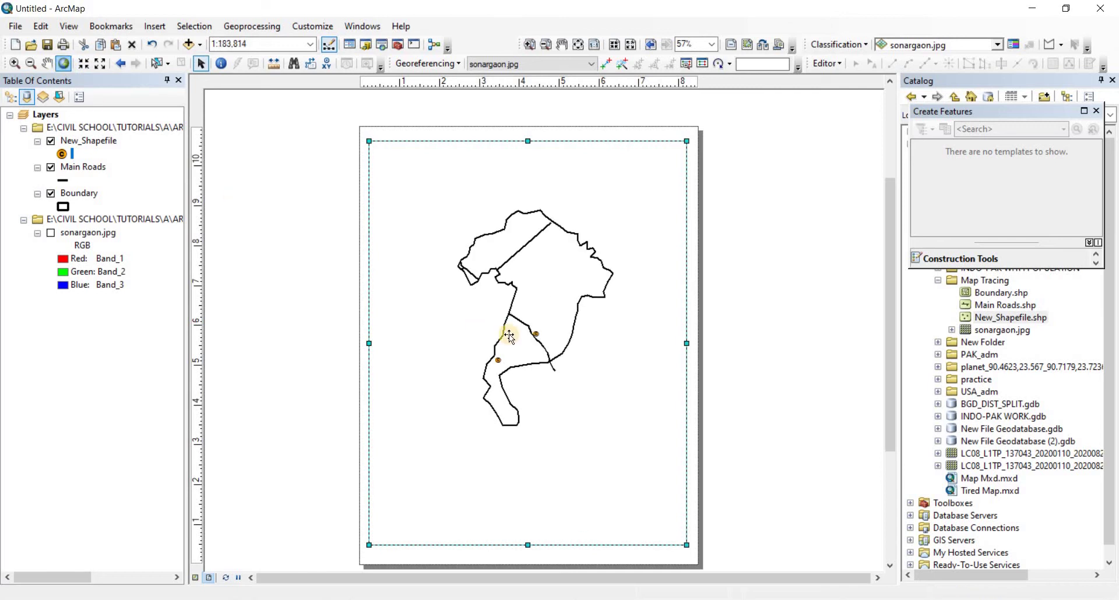
scroll(589, 326, up, 2)
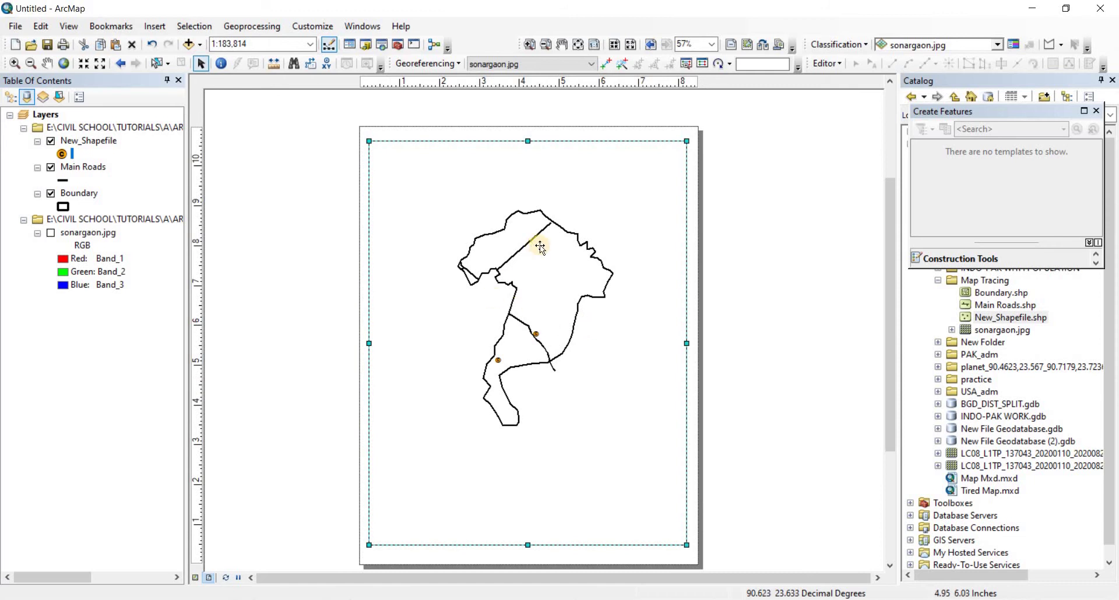
scroll(504, 368, up, 1)
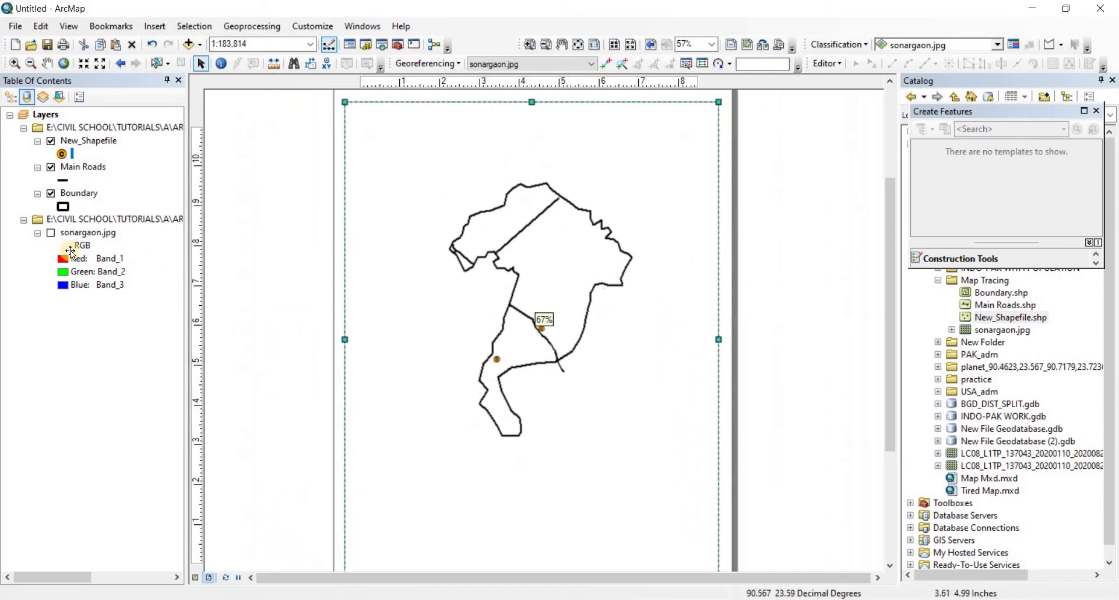
click(51, 235)
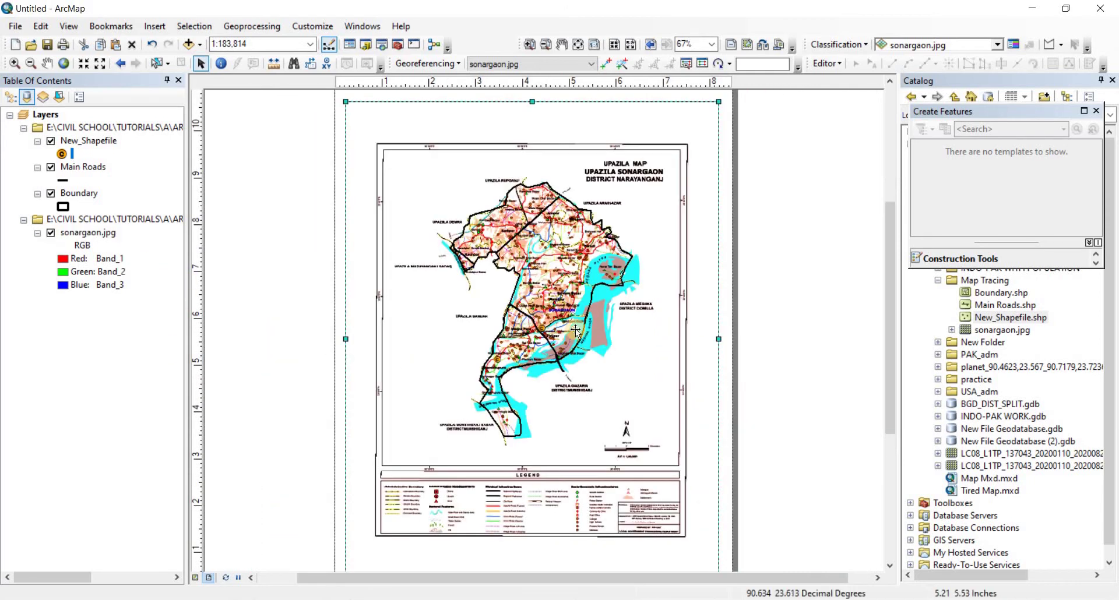
scroll(570, 351, up, 4)
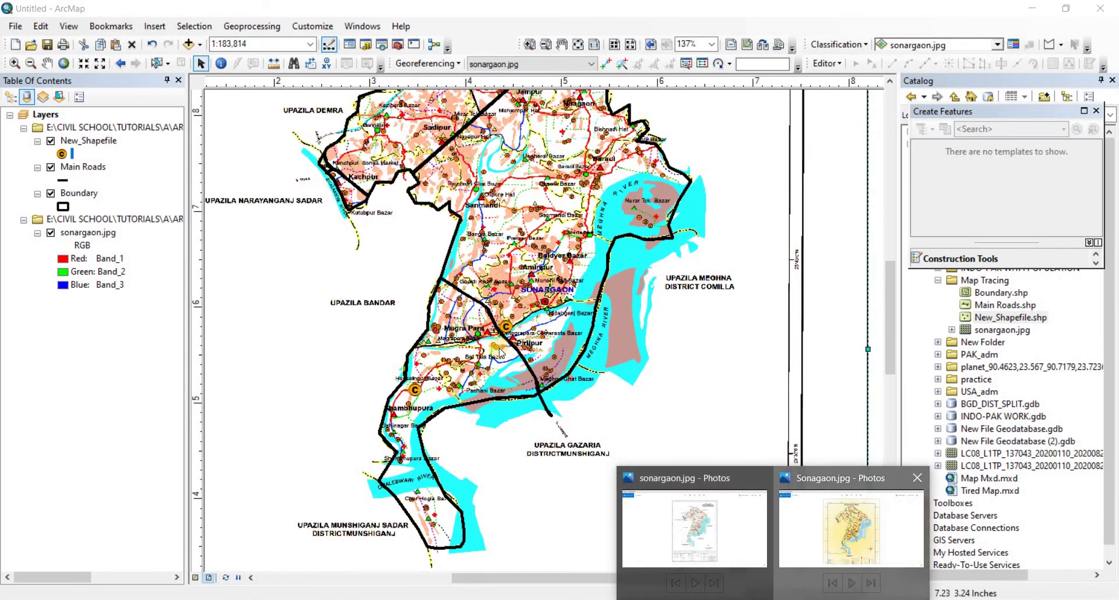
- Switch to Photos and examine the finished Sonagaon.jpg map up close, from the southern roads to the northern area
click(863, 548)
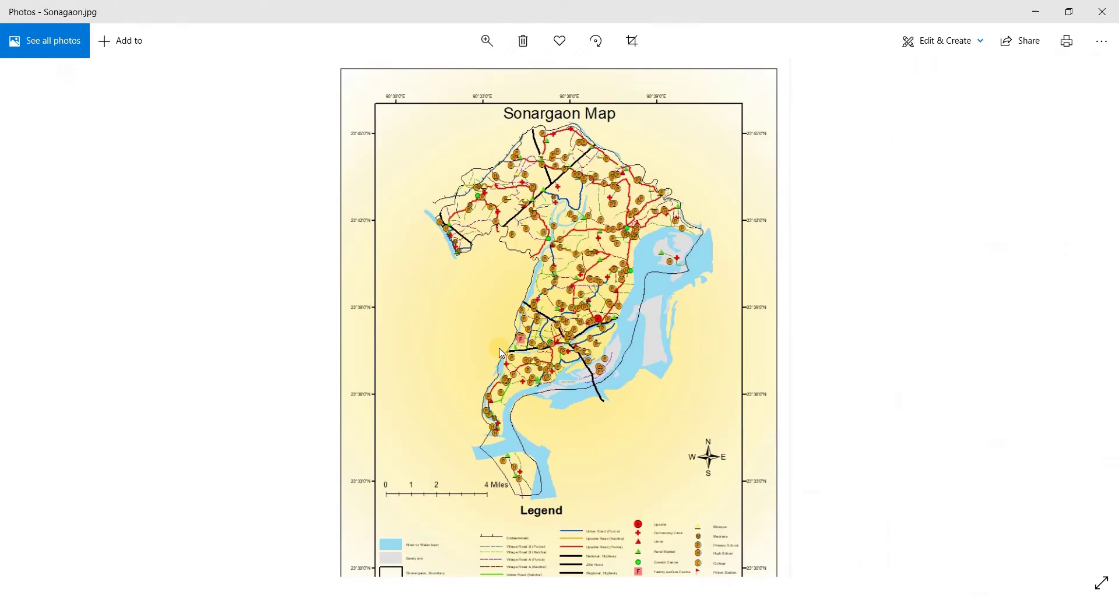
click(487, 41)
click(482, 79)
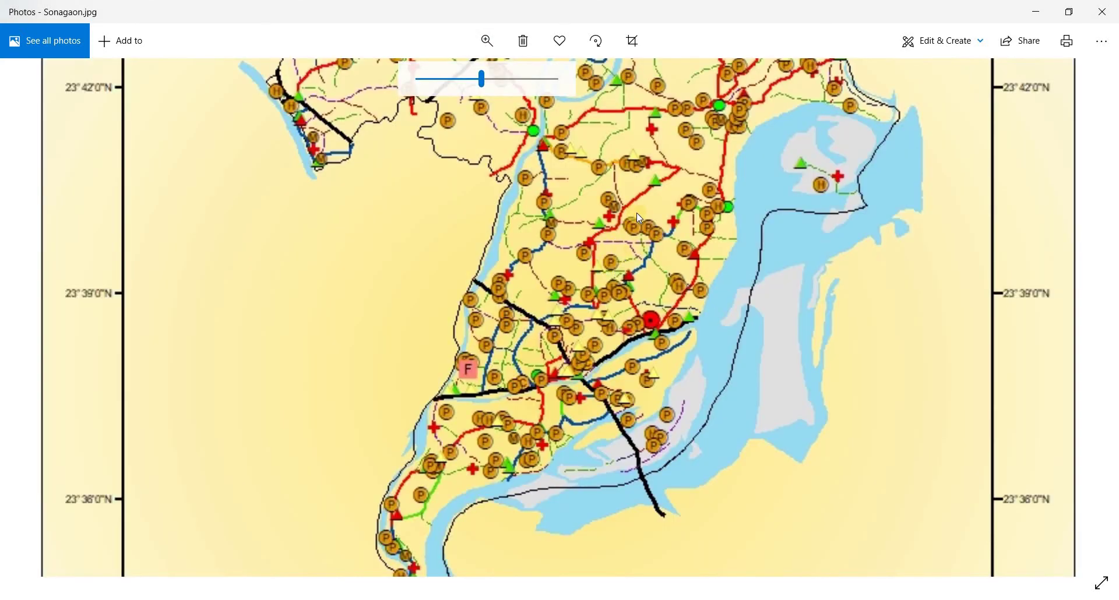
drag(592, 271, 589, 352)
drag(601, 245, 550, 313)
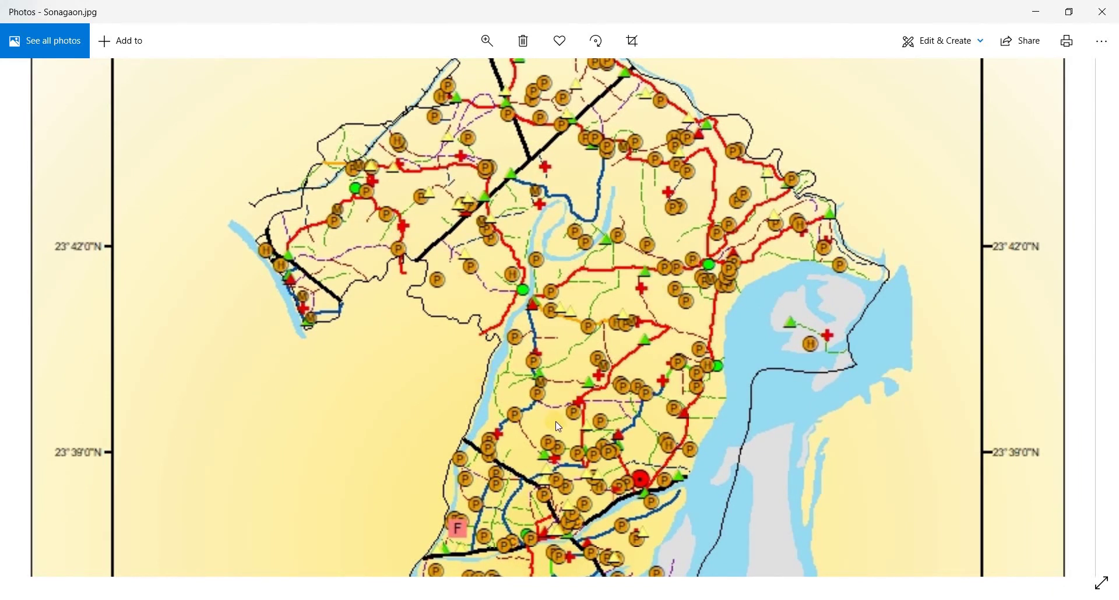
- Examine the finished Sonagaon.jpg map from its title and road network down to the scale bar, north arrow and legend
scroll(544, 261, down, 3)
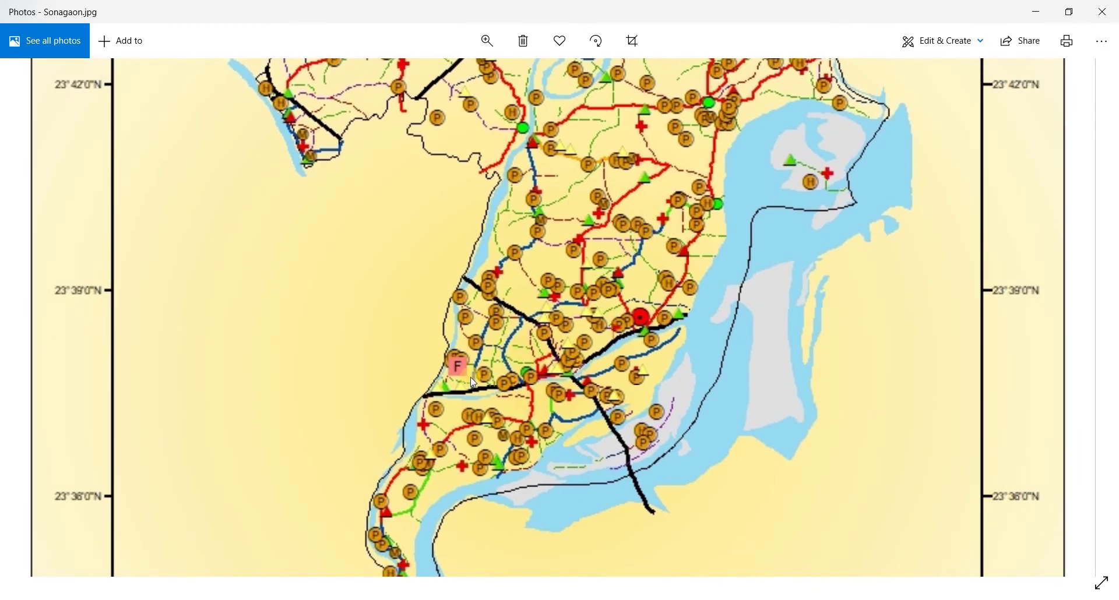
scroll(558, 267, up, 3)
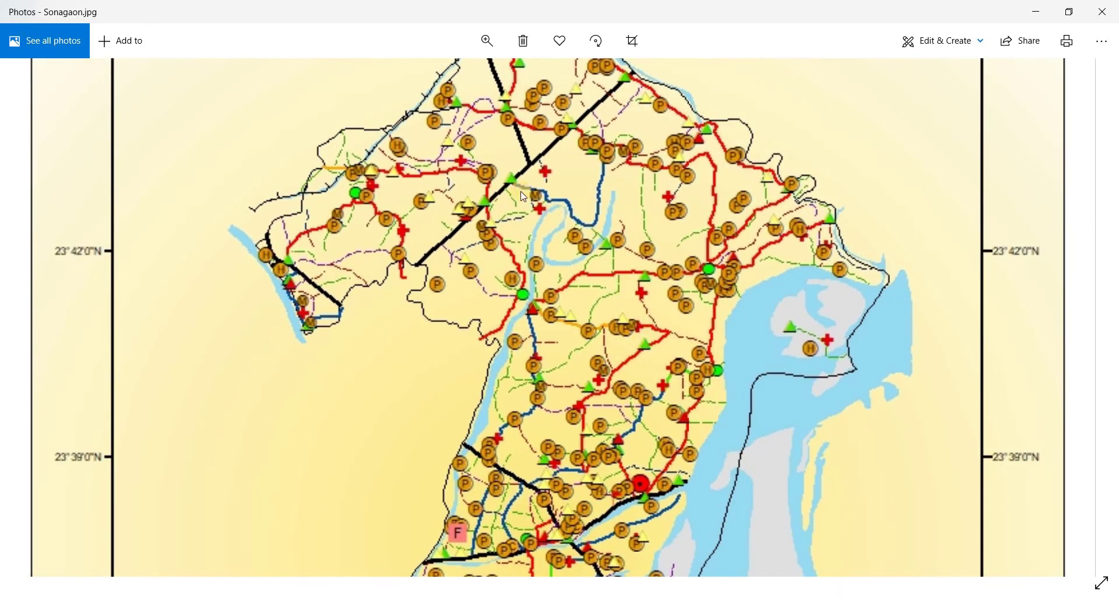
scroll(475, 176, down, 3)
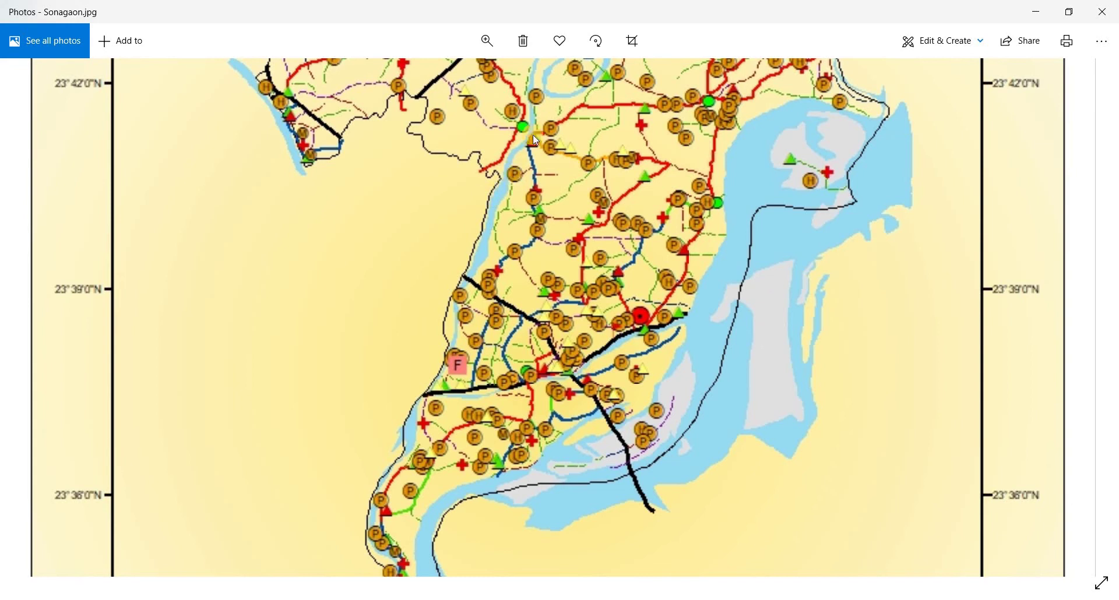
scroll(565, 256, up, 4)
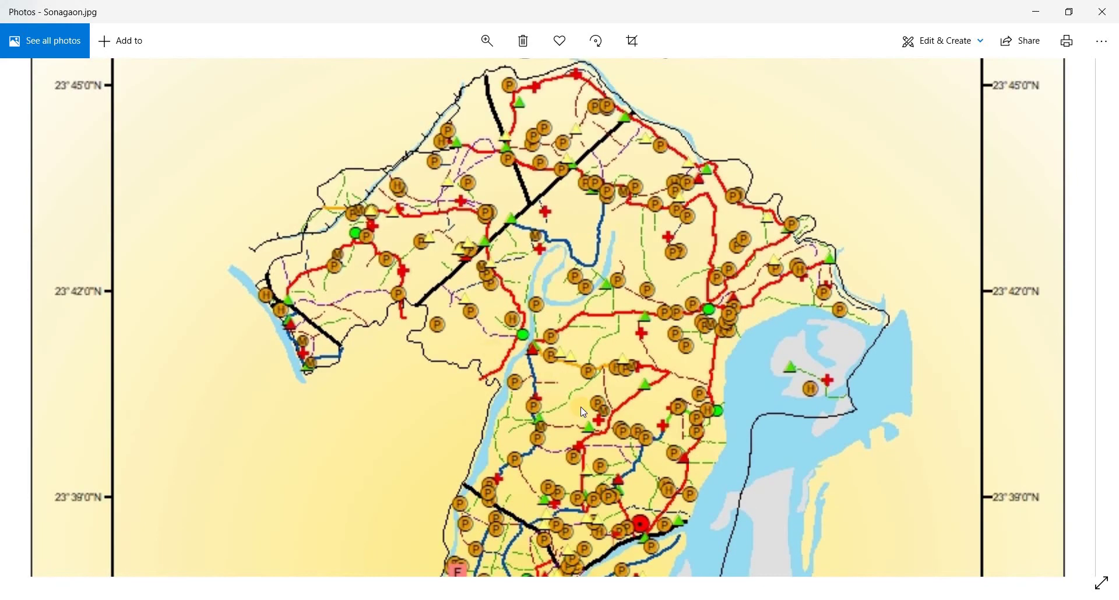
scroll(519, 348, down, 12)
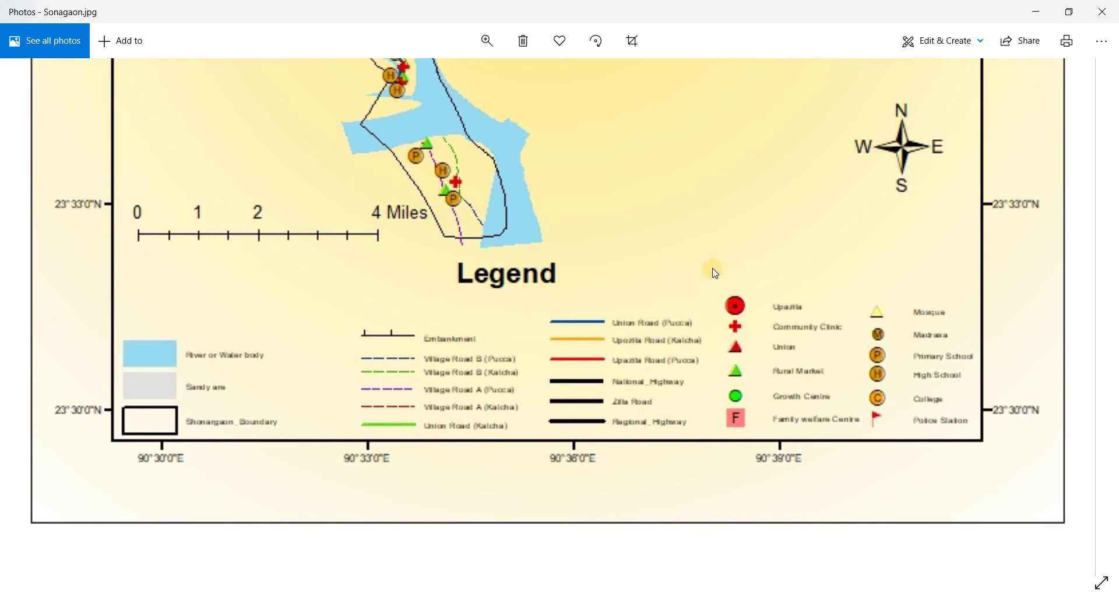
scroll(713, 353, up, 5)
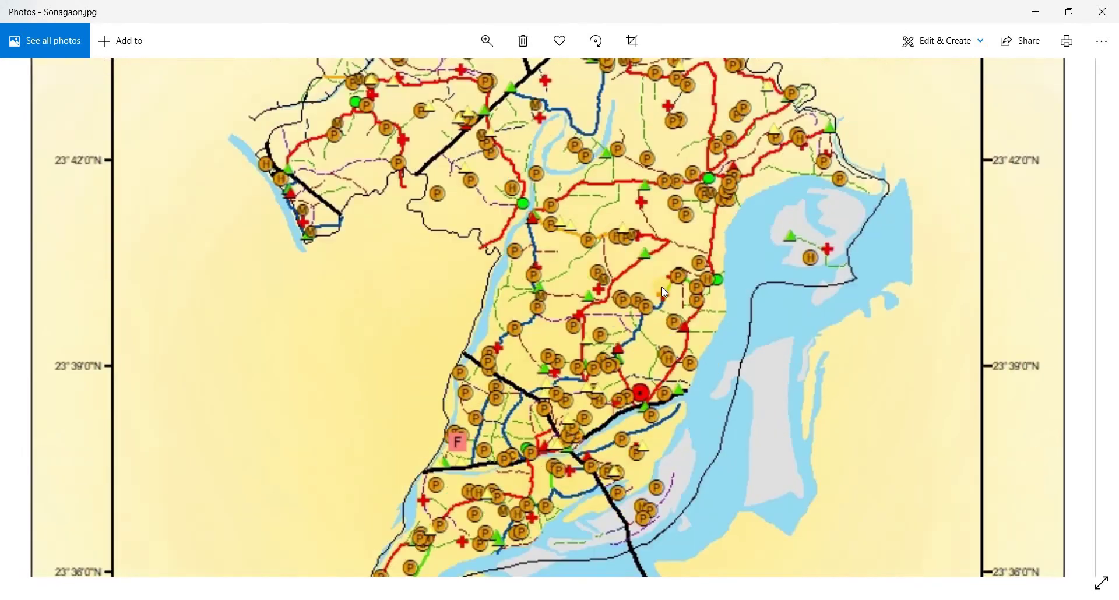
scroll(525, 455, down, 2)
scroll(308, 267, up, 2)
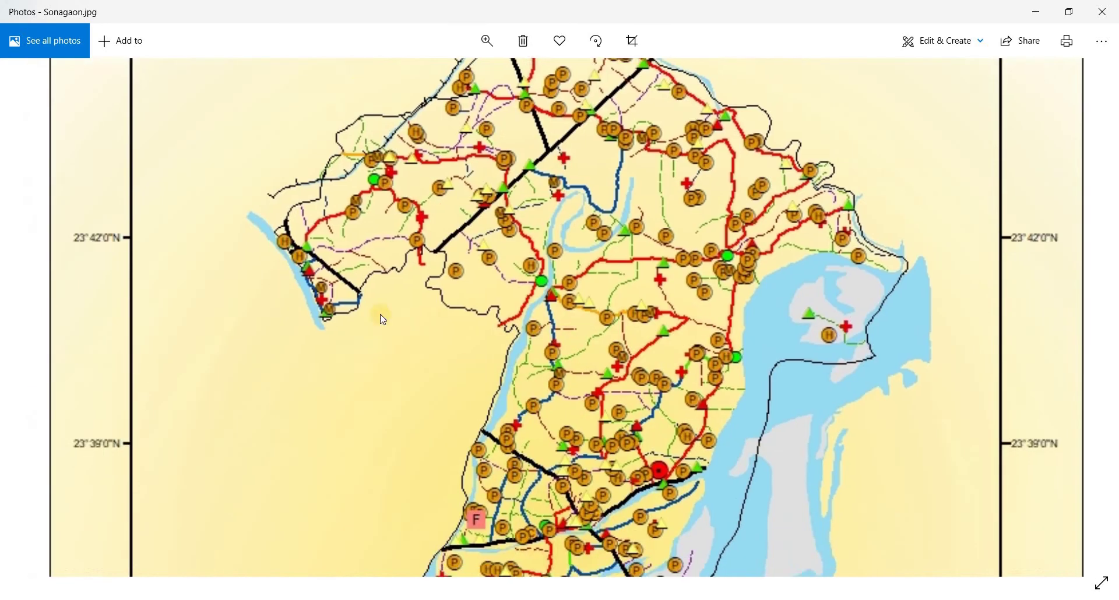
scroll(125, 178, up, 2)
scroll(657, 495, down, 12)
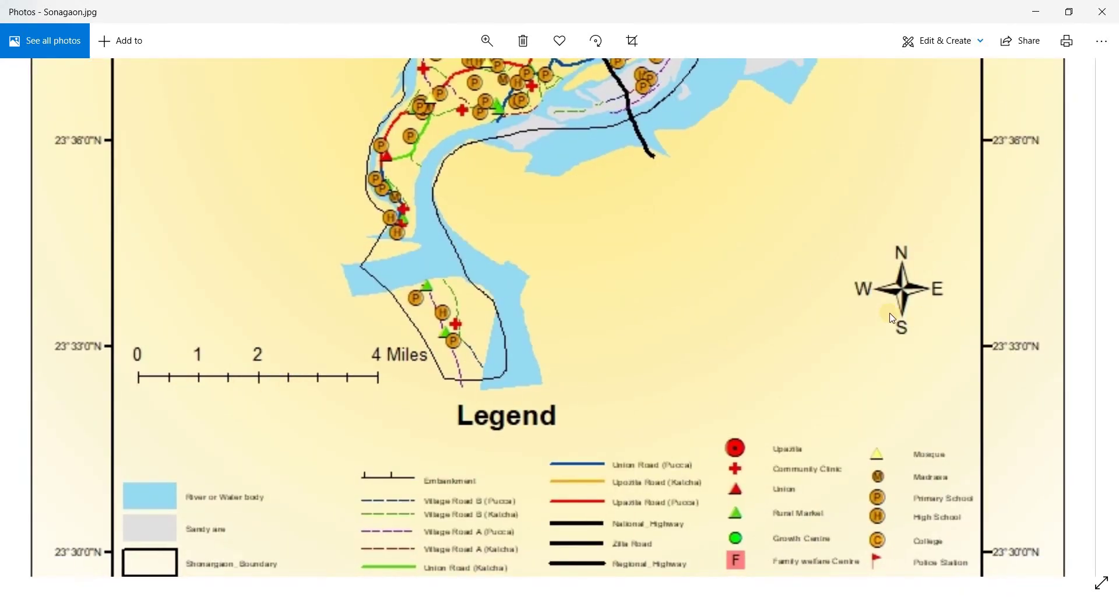
scroll(668, 295, down, 3)
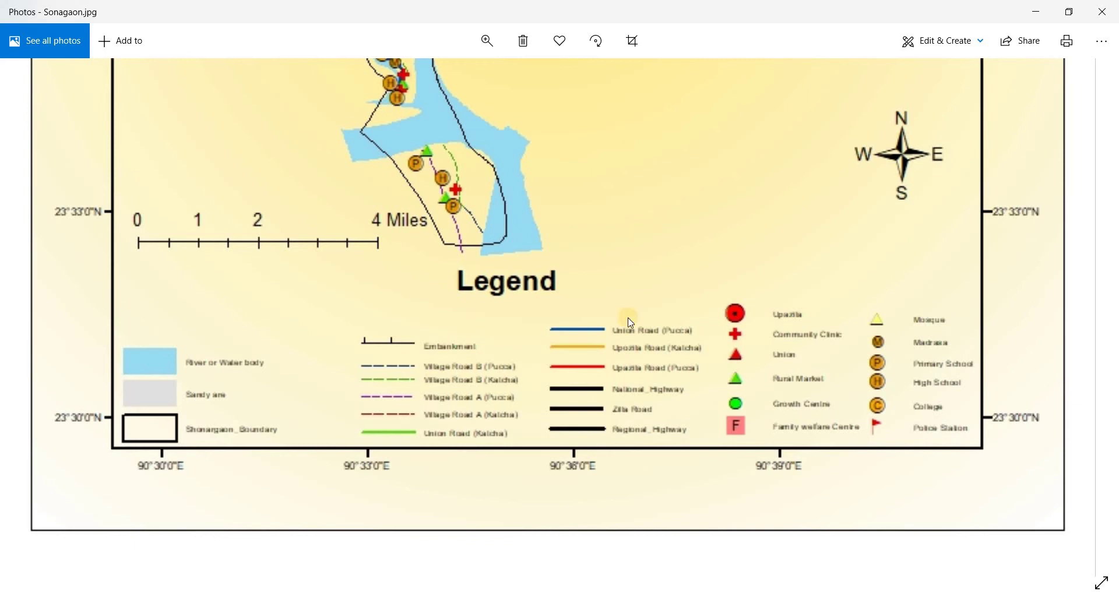
scroll(586, 492, up, 15)
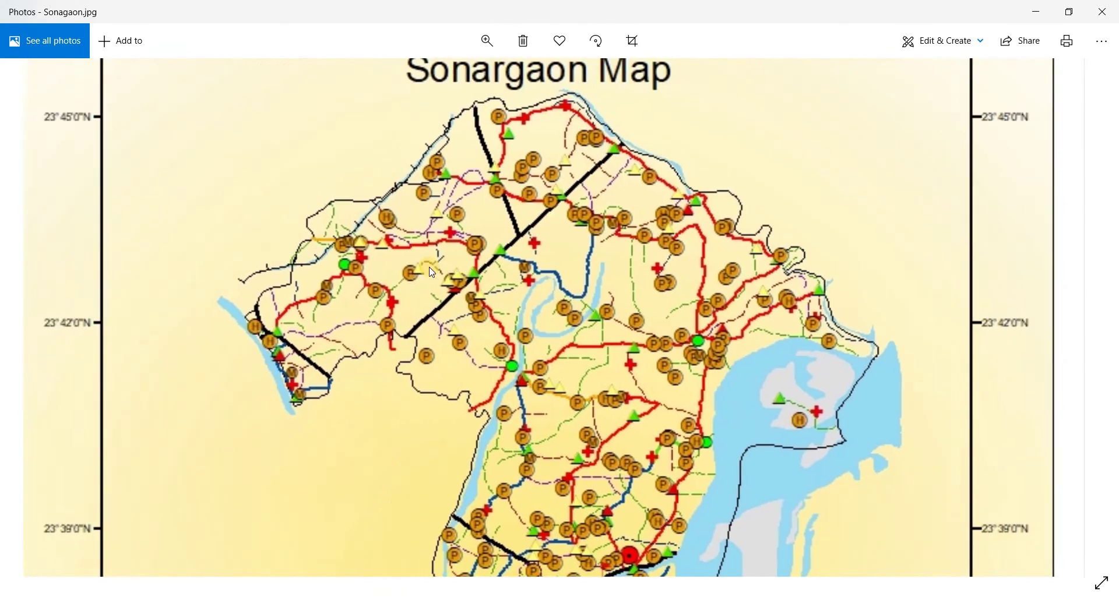
scroll(375, 407, up, 3)
scroll(340, 284, down, 7)
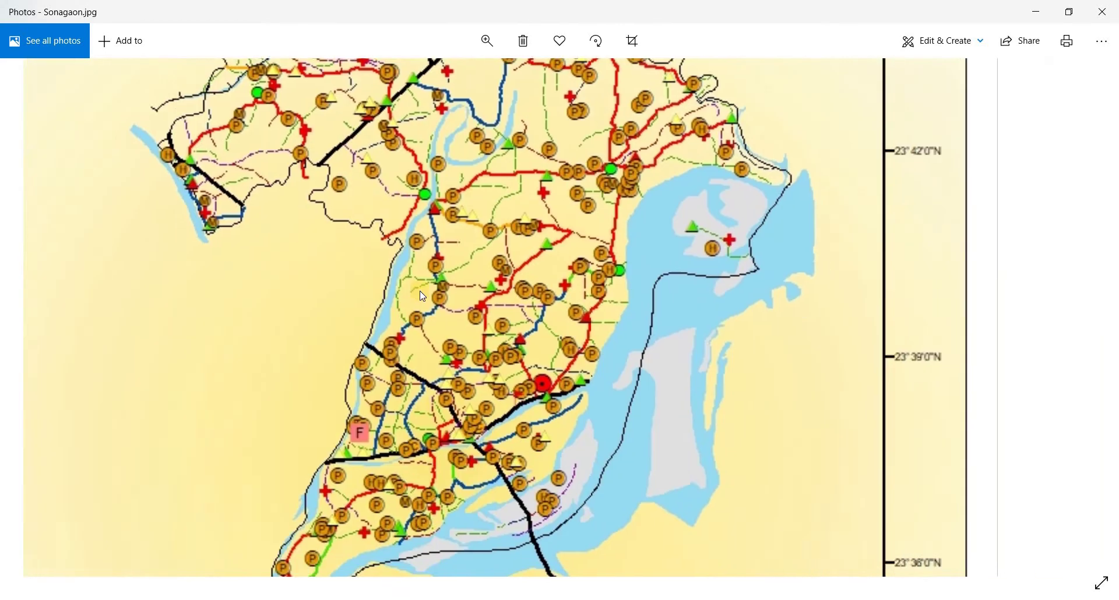
scroll(422, 294, down, 8)
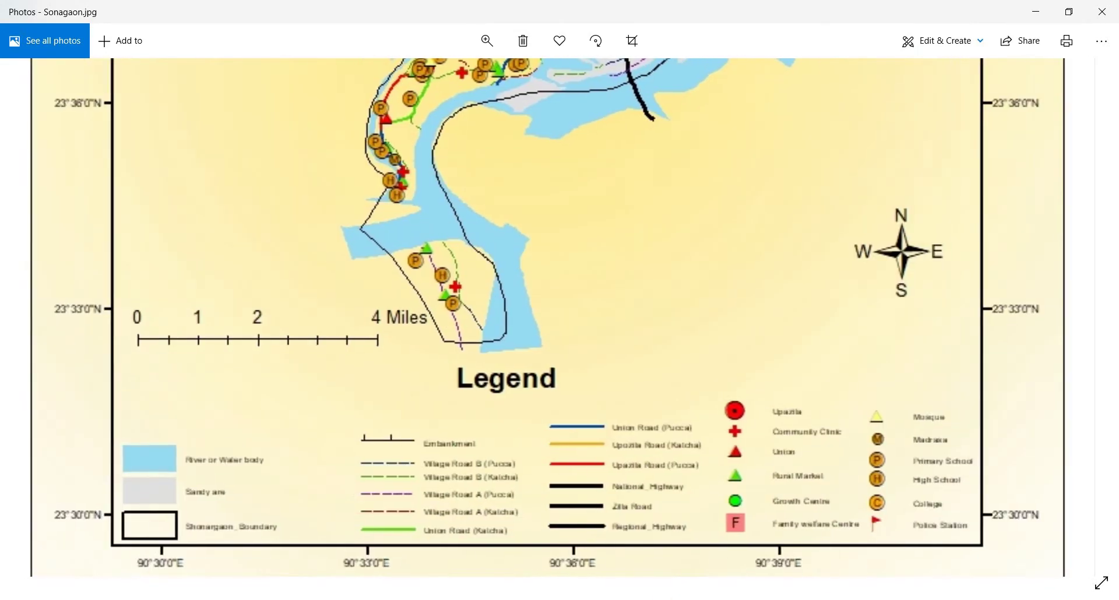
- Switch to ArcMap and hide the sonargaon.jpg layer so only the traced features show on the page
key(alt+Tab)
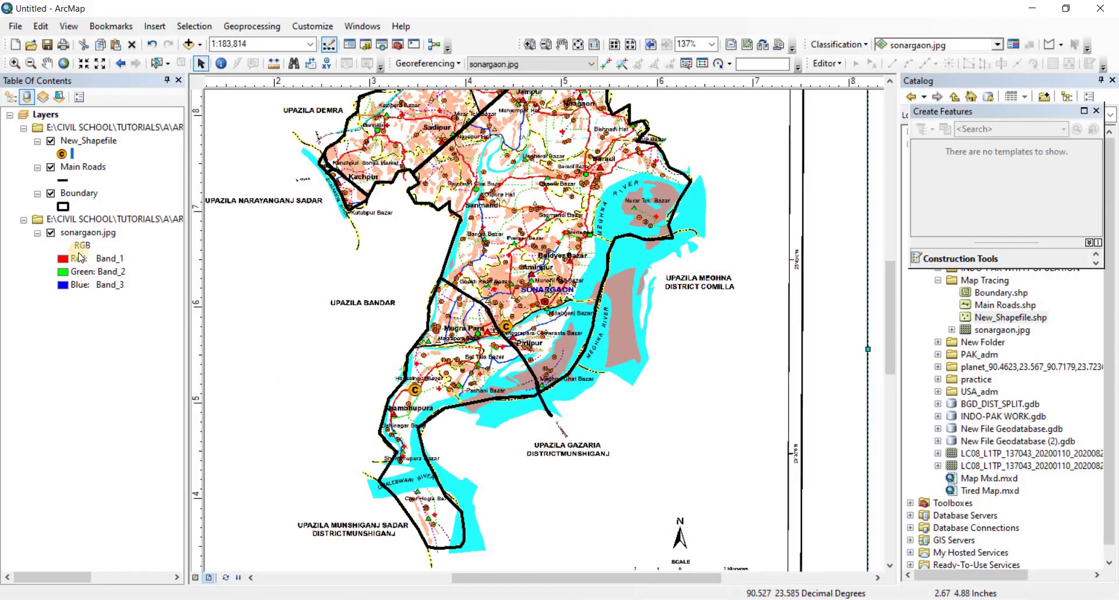
click(50, 234)
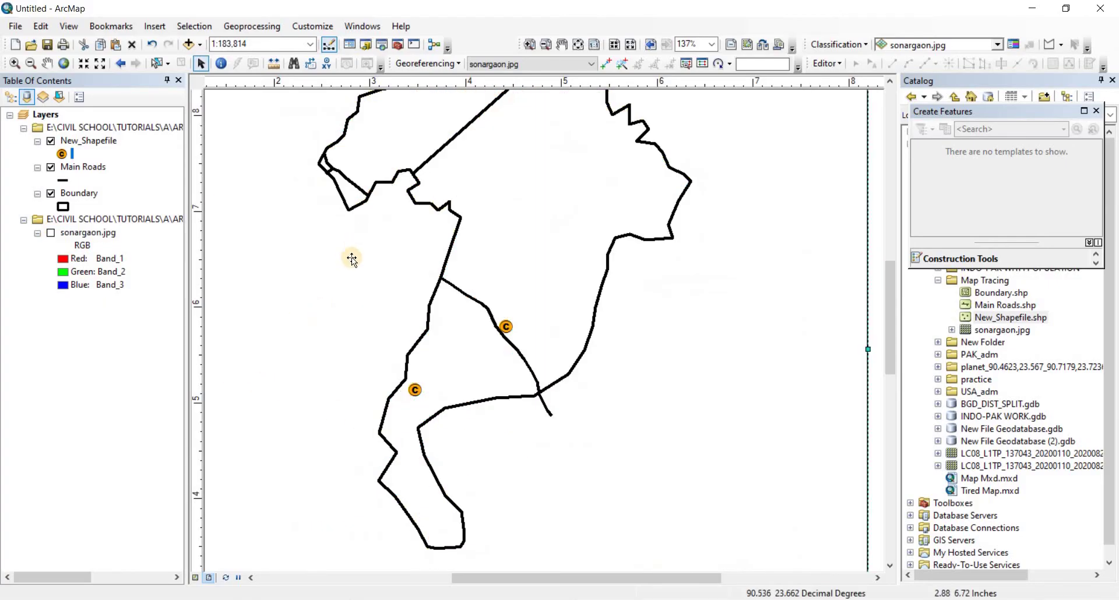
scroll(352, 259, up, 1)
scroll(352, 258, down, 3)
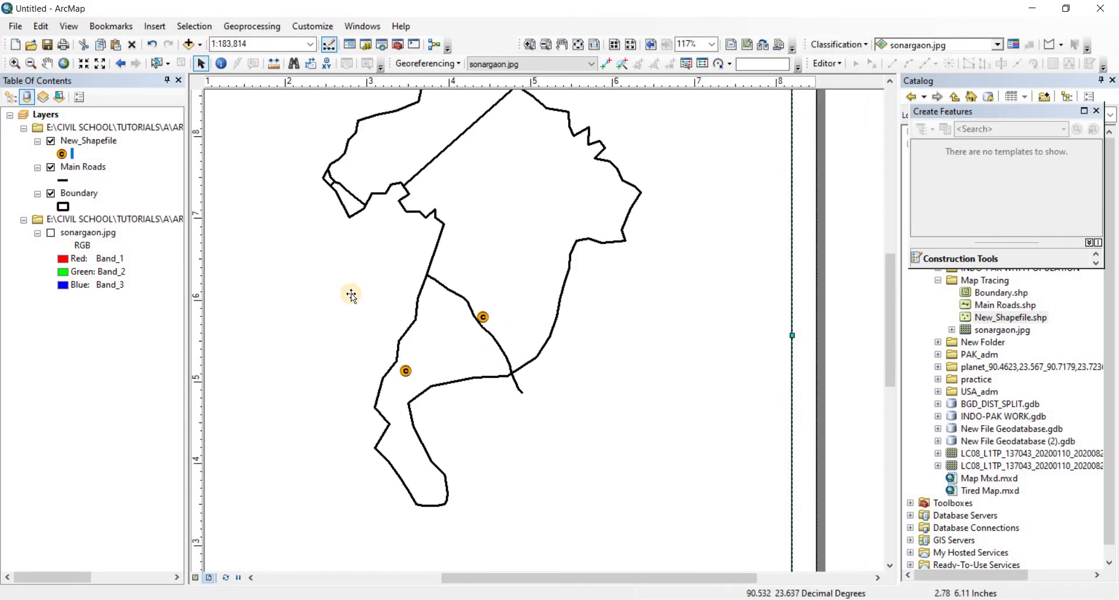
scroll(352, 295, down, 2)
scroll(451, 328, down, 1)
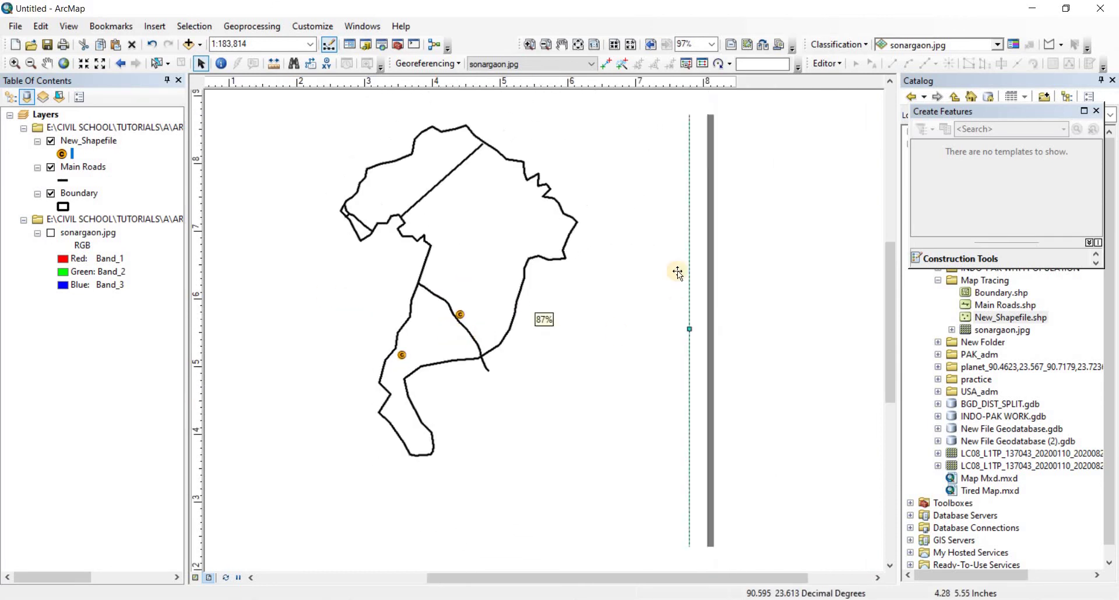
scroll(561, 372, down, 3)
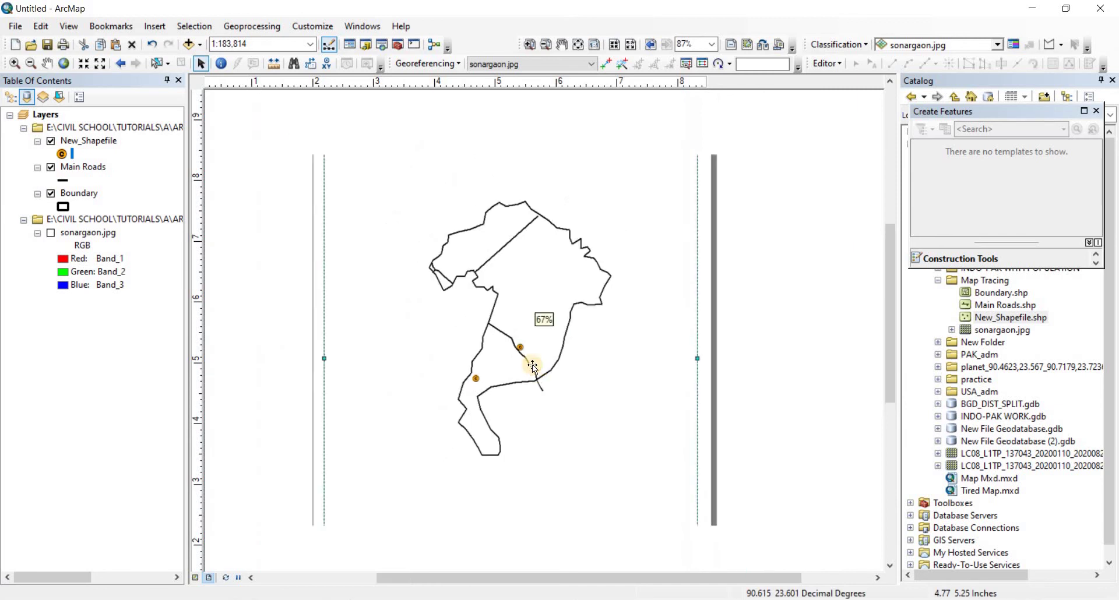
- Insert a one-column legend for New_Shapefile, Main Roads and Boundary with default settings, and place it below the map near the page's lower-left corner
click(154, 26)
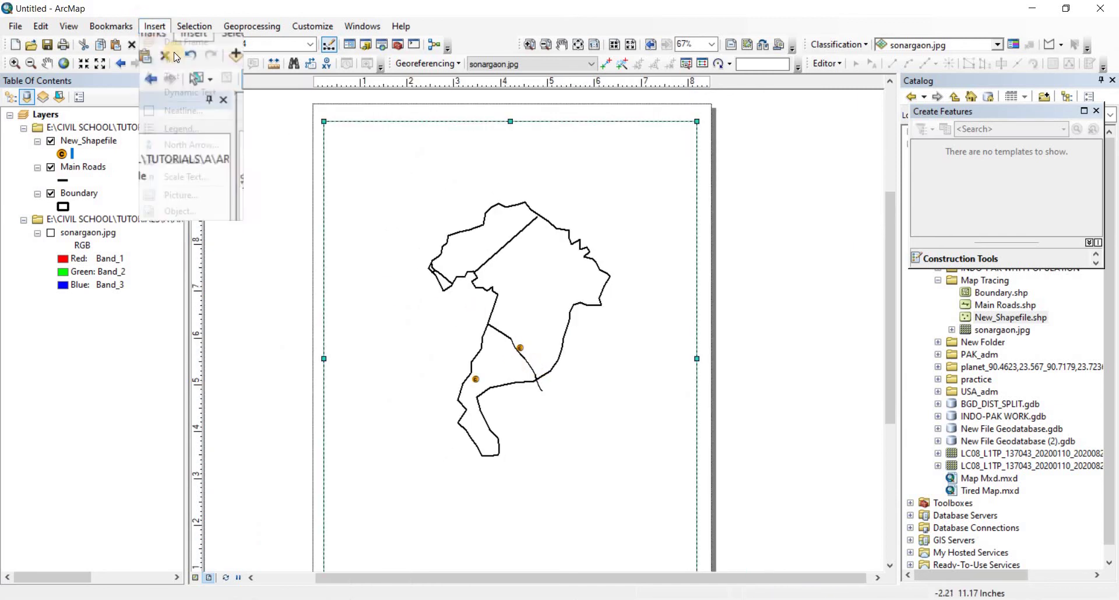
click(183, 129)
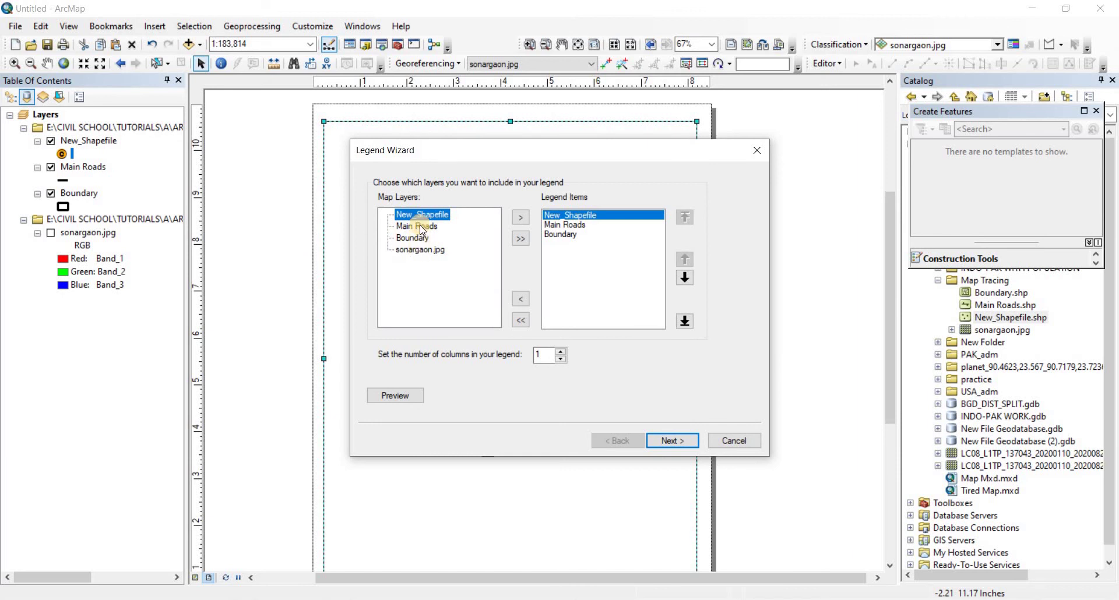
click(417, 240)
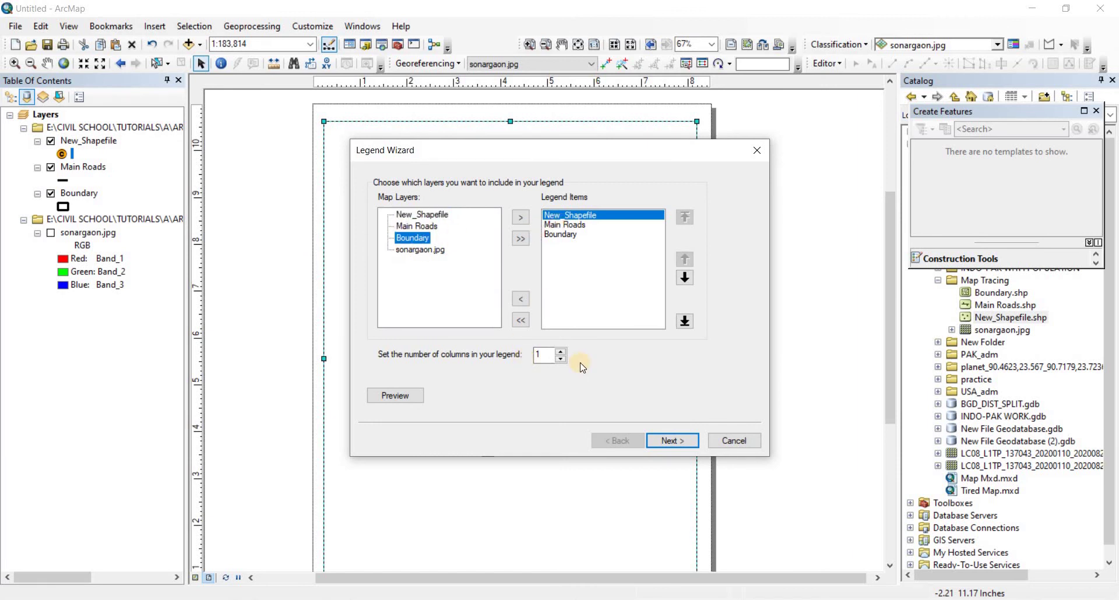
click(669, 441)
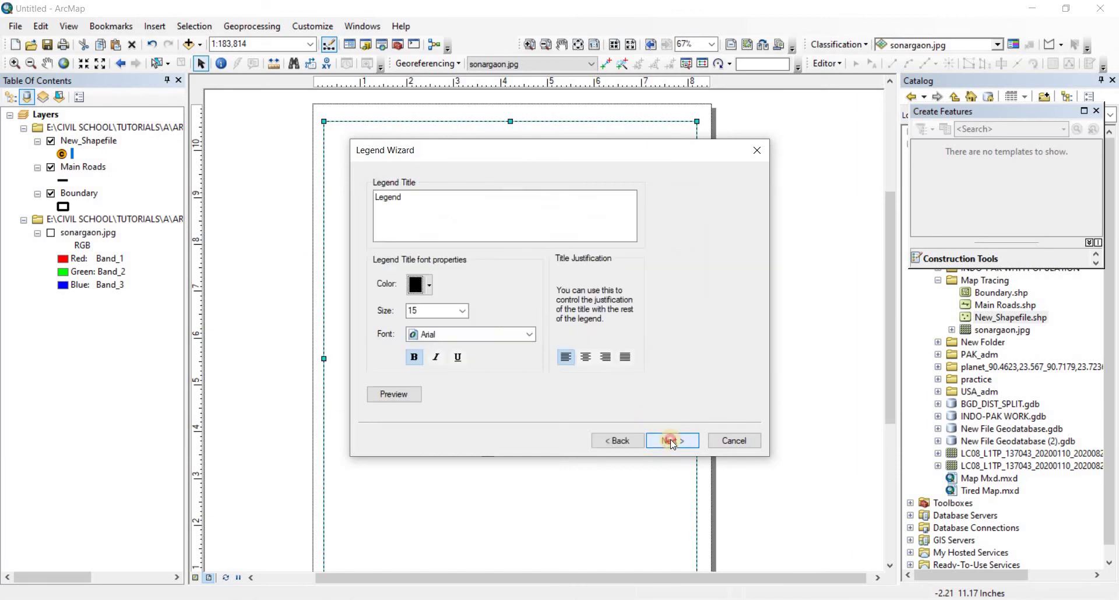
click(670, 441)
click(670, 440)
click(670, 440)
click(670, 440)
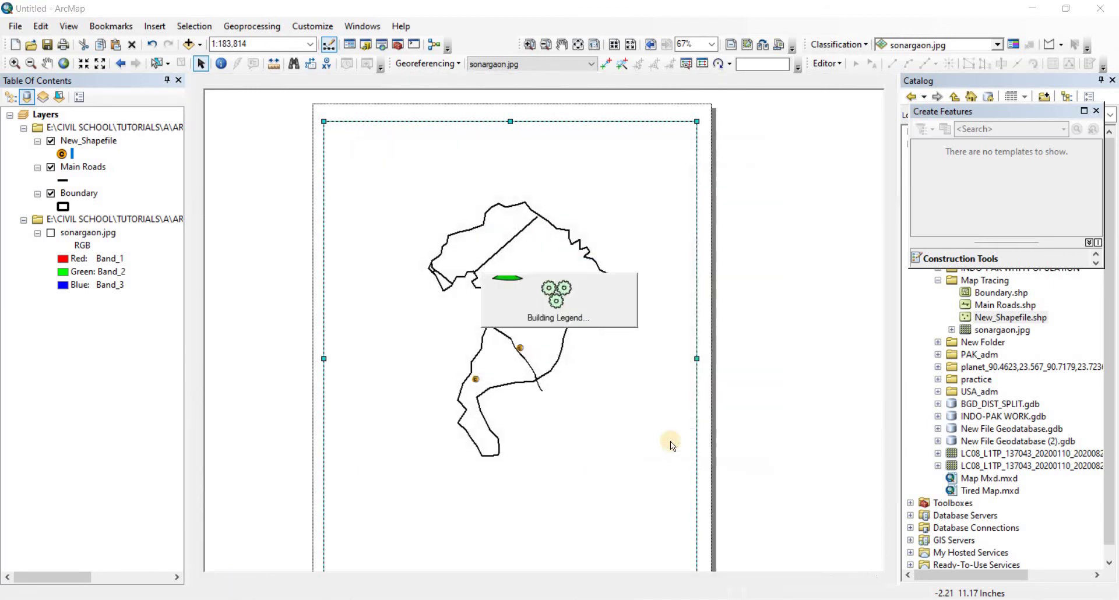
drag(429, 448, 376, 526)
- Rename the New_Shapefile layer as College so the legend entry uses that name
scroll(376, 526, down, 4)
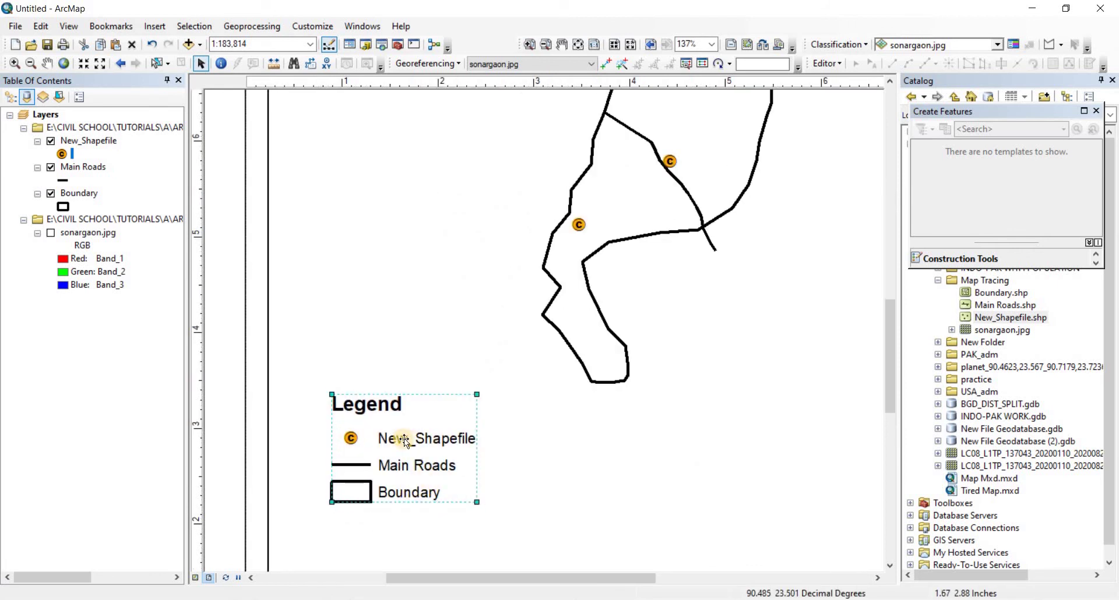
double_click(107, 141)
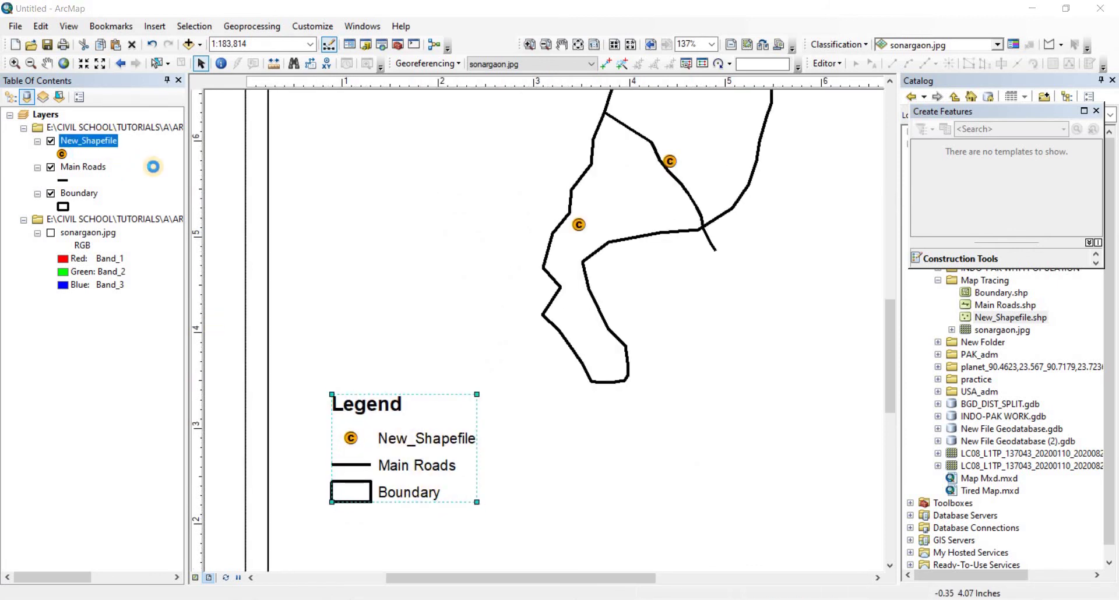
text(C)
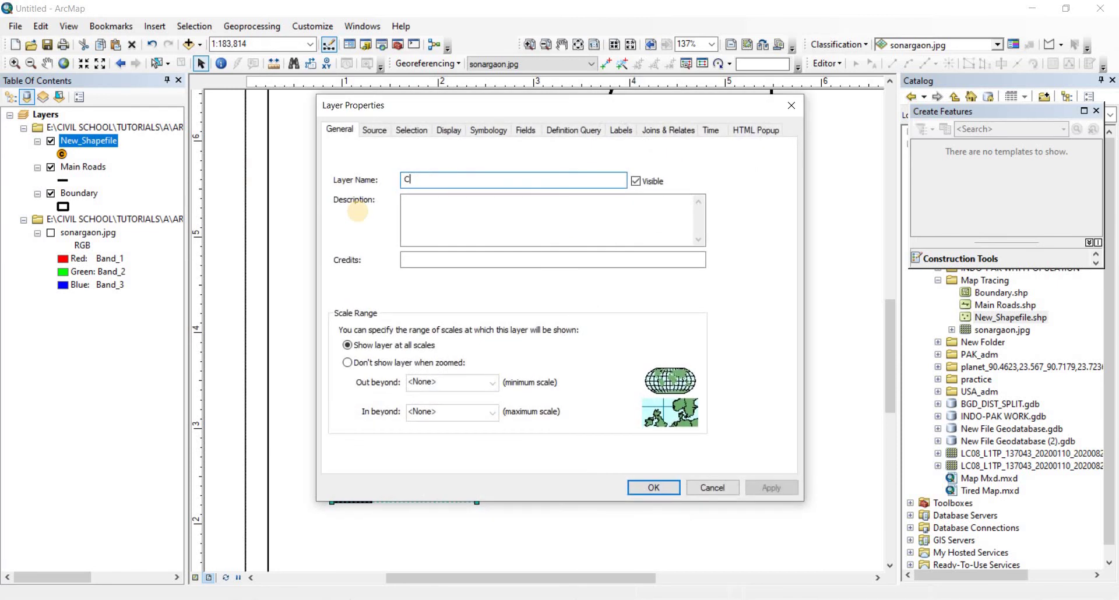
text(ollege)
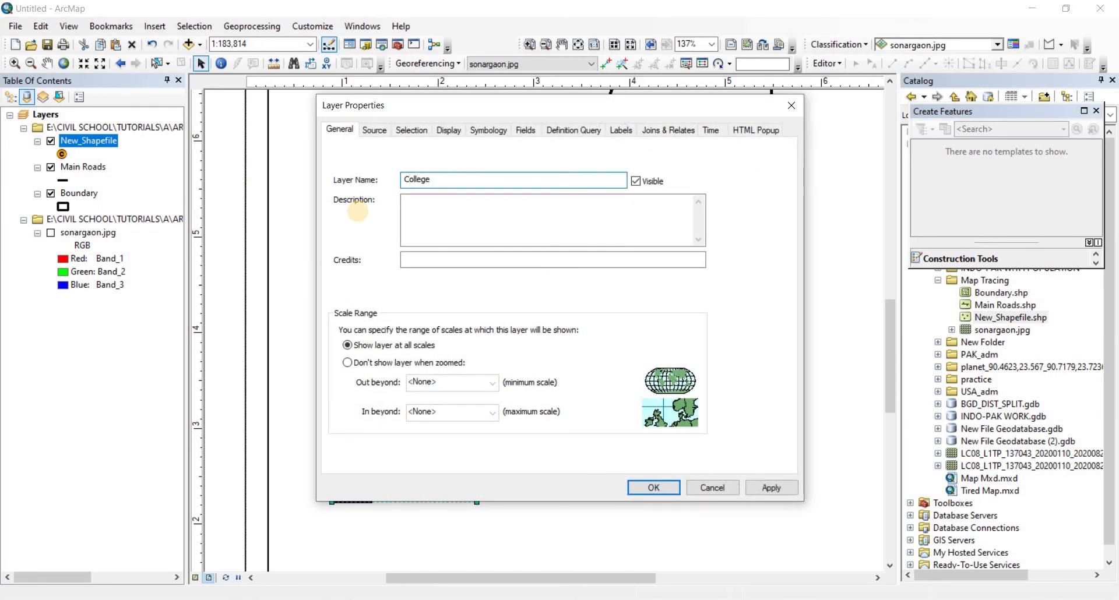
click(653, 487)
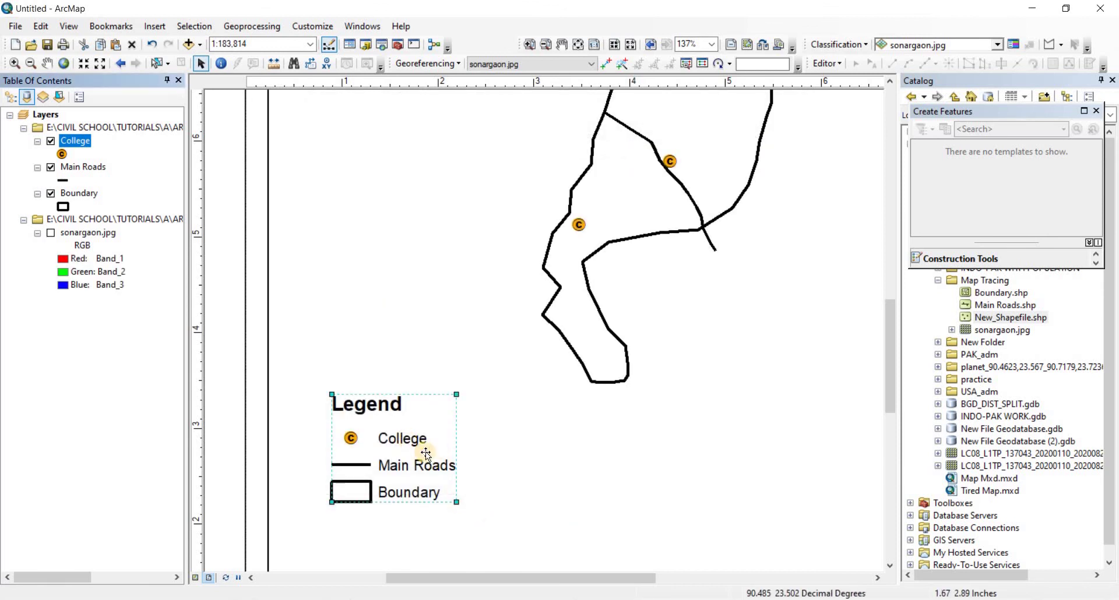
scroll(537, 485, down, 4)
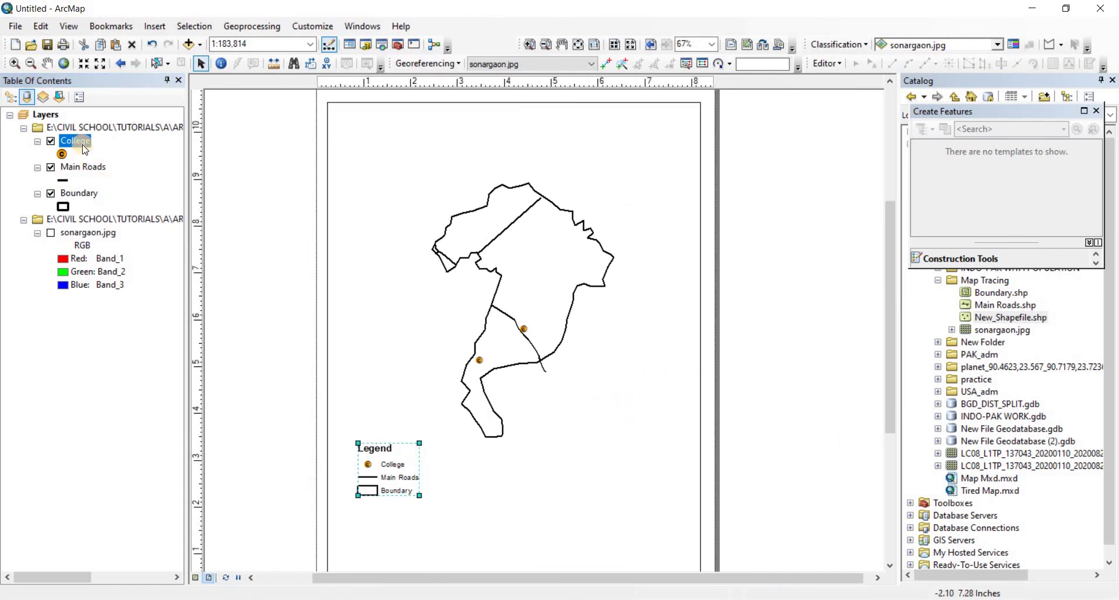
click(75, 193)
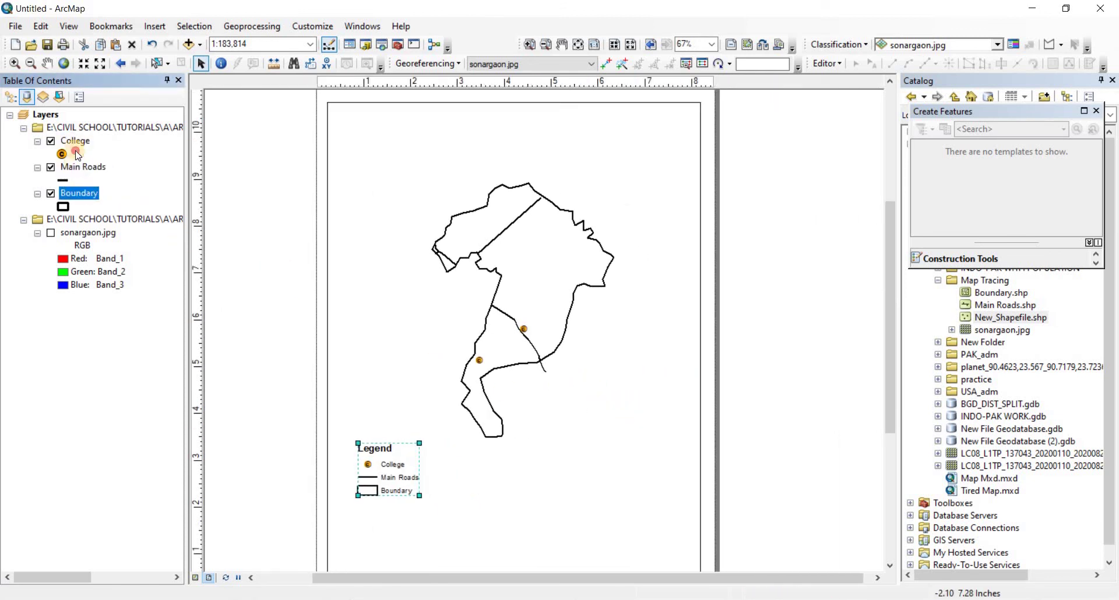
click(78, 168)
click(75, 141)
drag(454, 345, 452, 367)
mouse_move(433, 271)
mouse_down()
mouse_move(431, 332)
mouse_move(428, 283)
mouse_up()
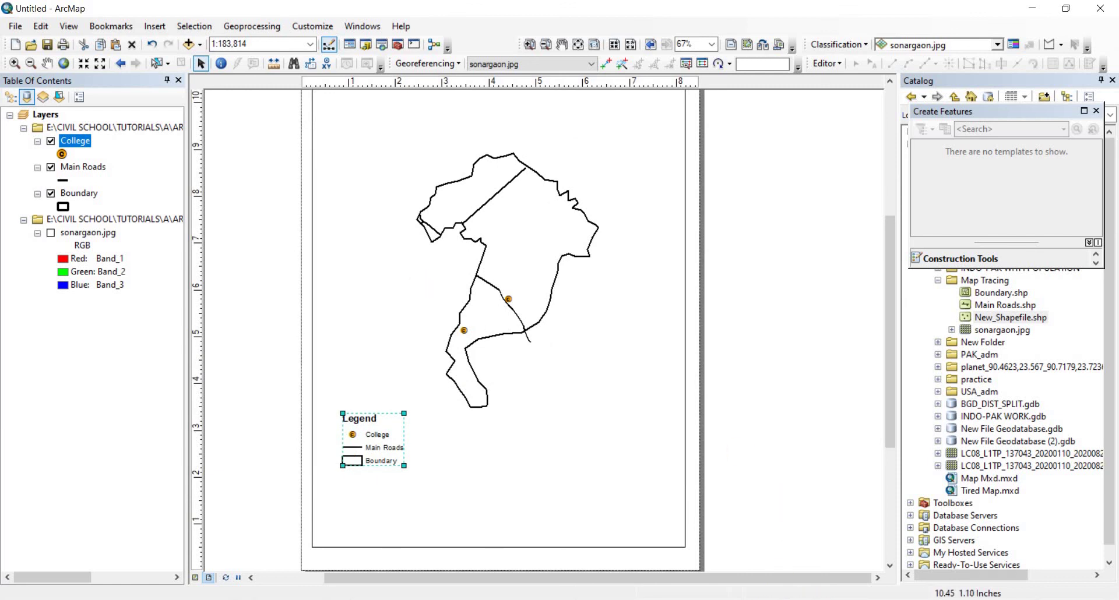
- Switch to Photos, review the finished Sonagaon.jpg layout from title to legend at a smaller zoom, and return to ArcMap
click(808, 542)
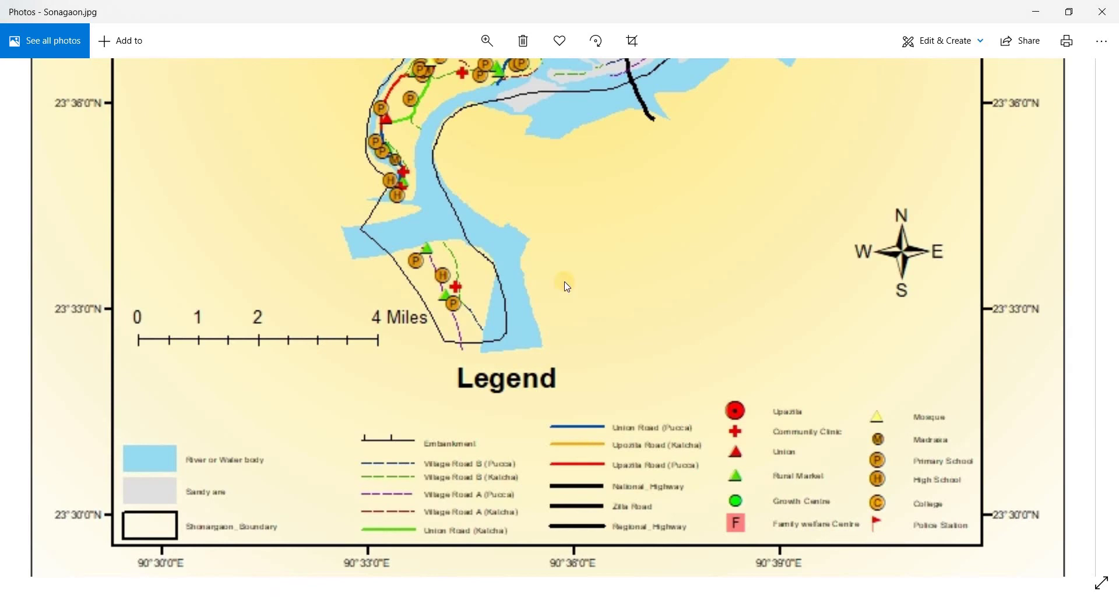
click(487, 41)
click(446, 80)
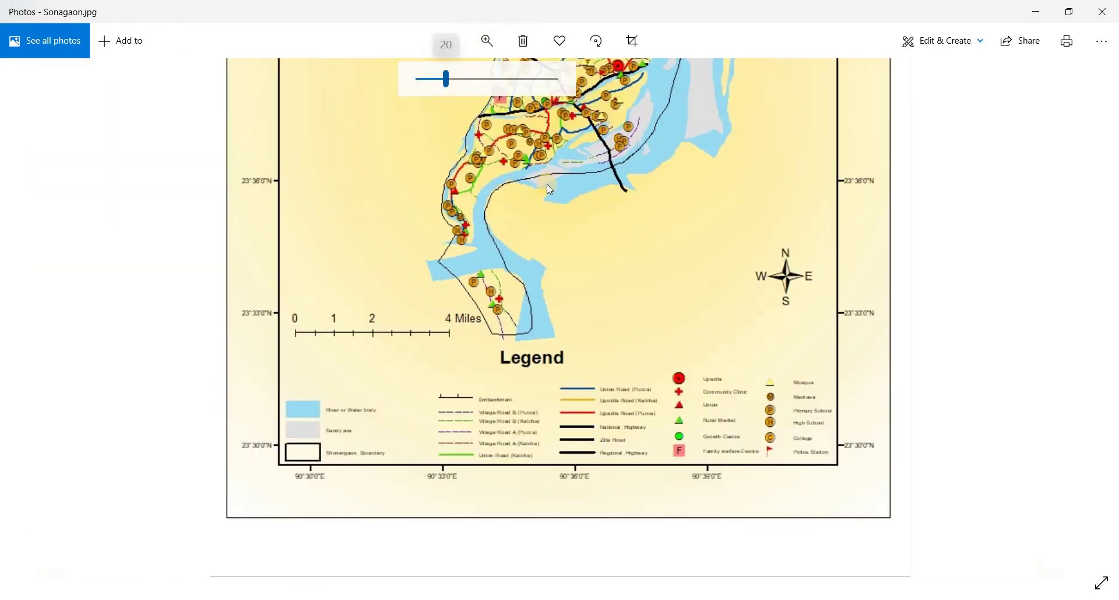
scroll(580, 349, up, 6)
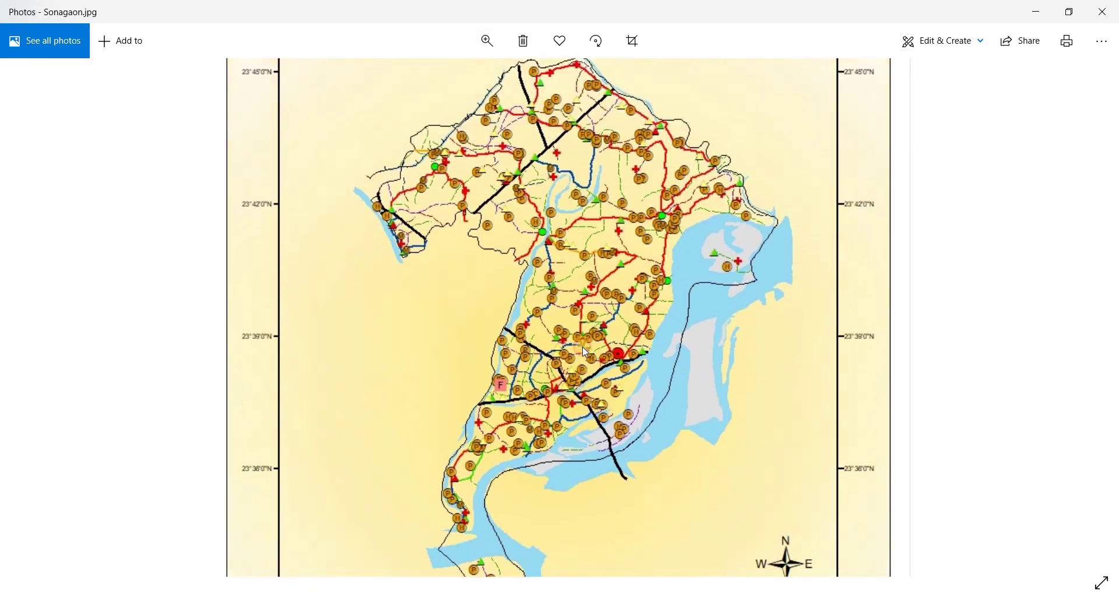
scroll(598, 398, down, 1)
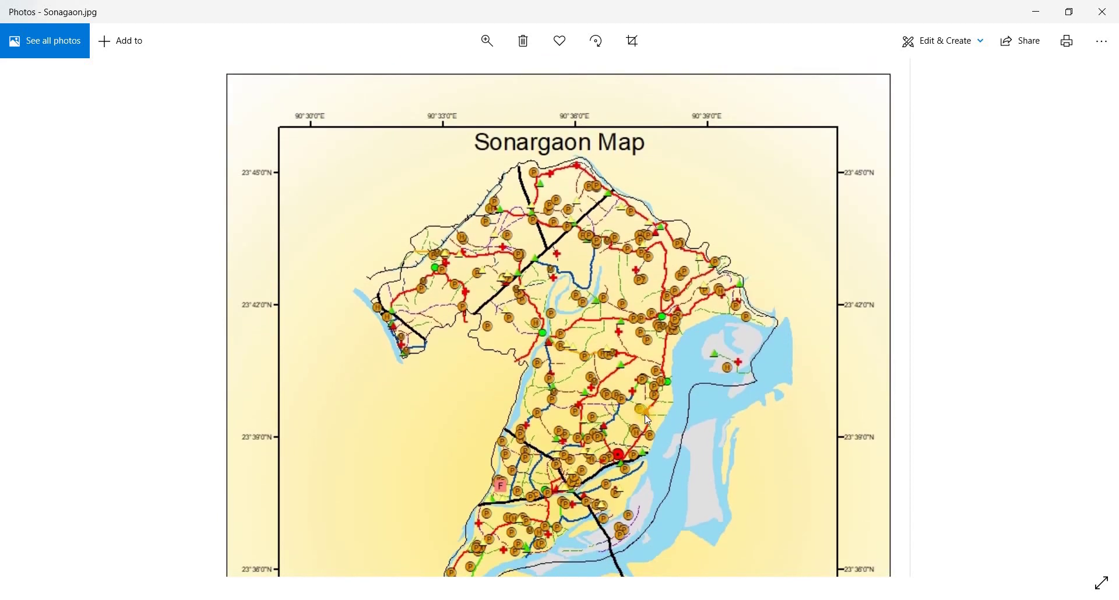
scroll(624, 318, down, 7)
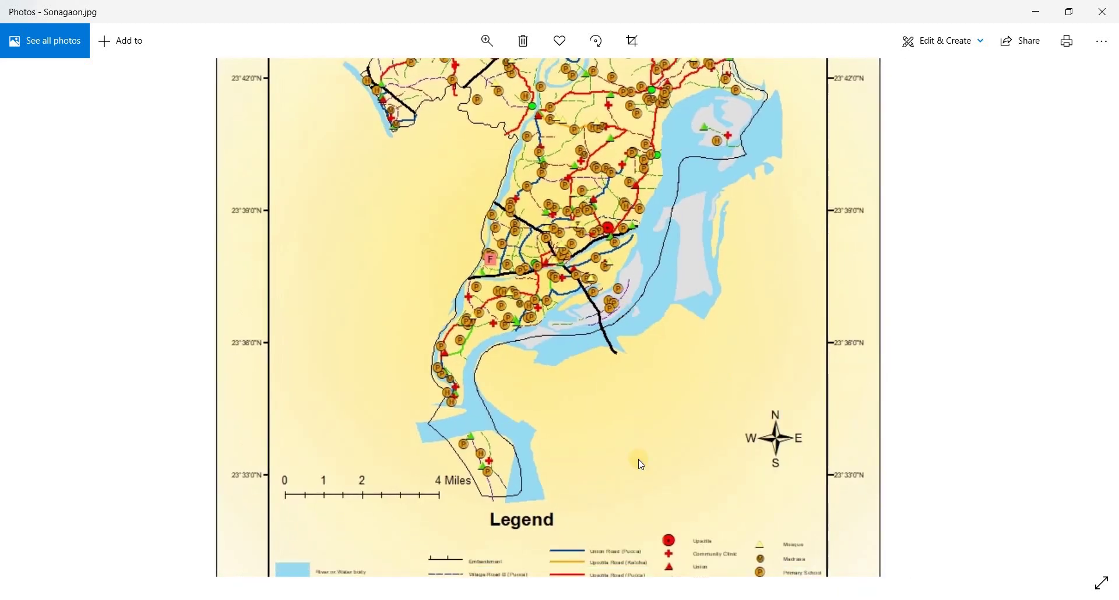
key(alt+Tab)
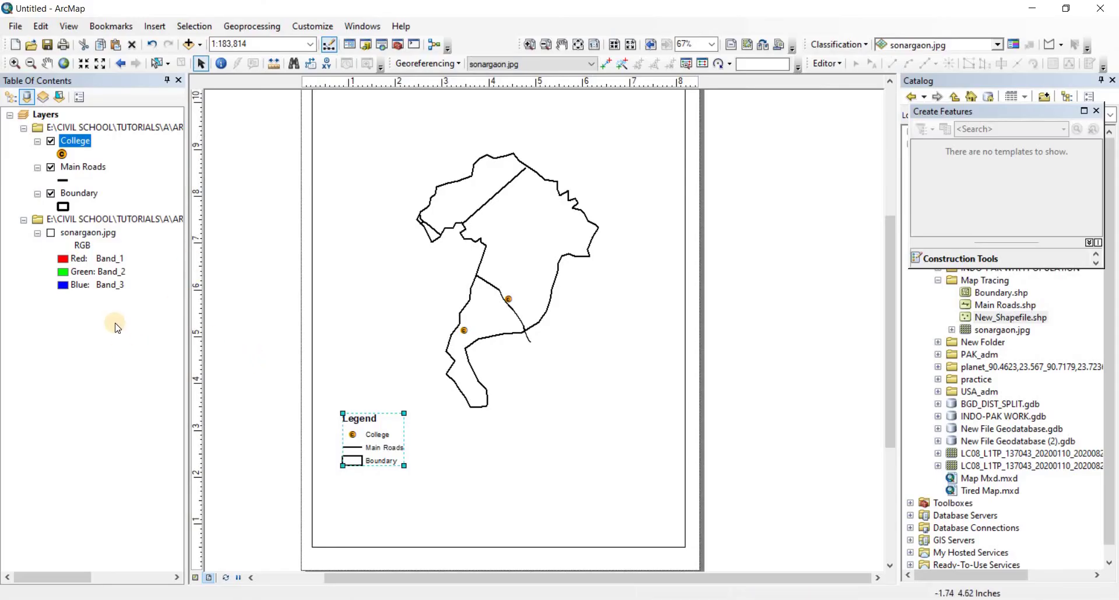